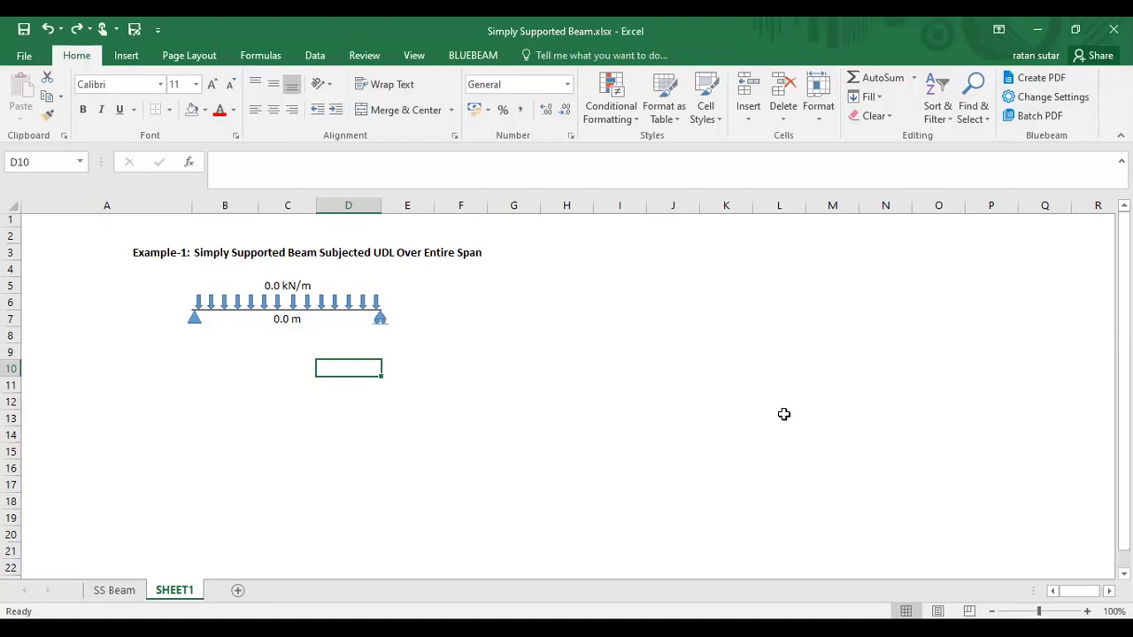
- Examine the finished beam example on the SS Beam sheet, including its load arrows and the block arrow shapes available for them
left_click(120, 593)
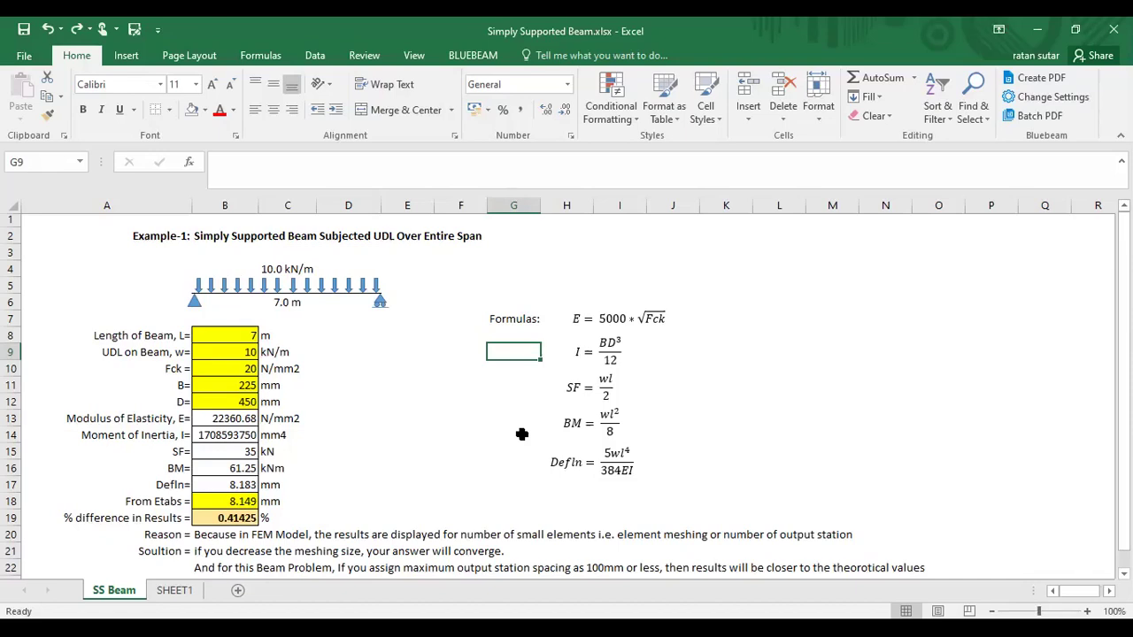
left_click(347, 285)
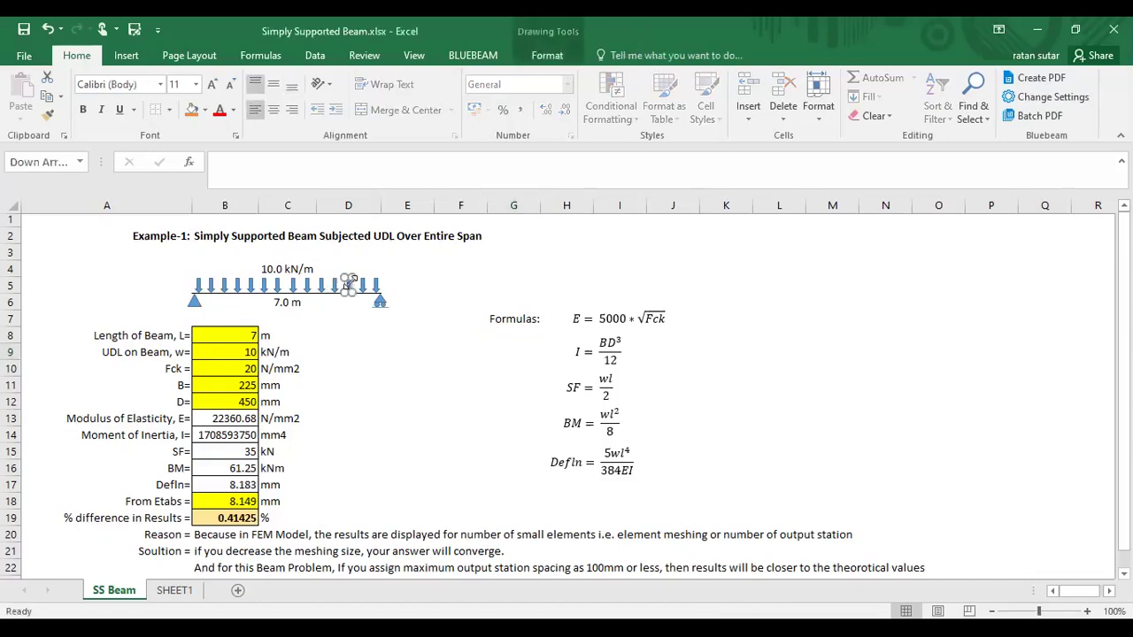
left_click(376, 283)
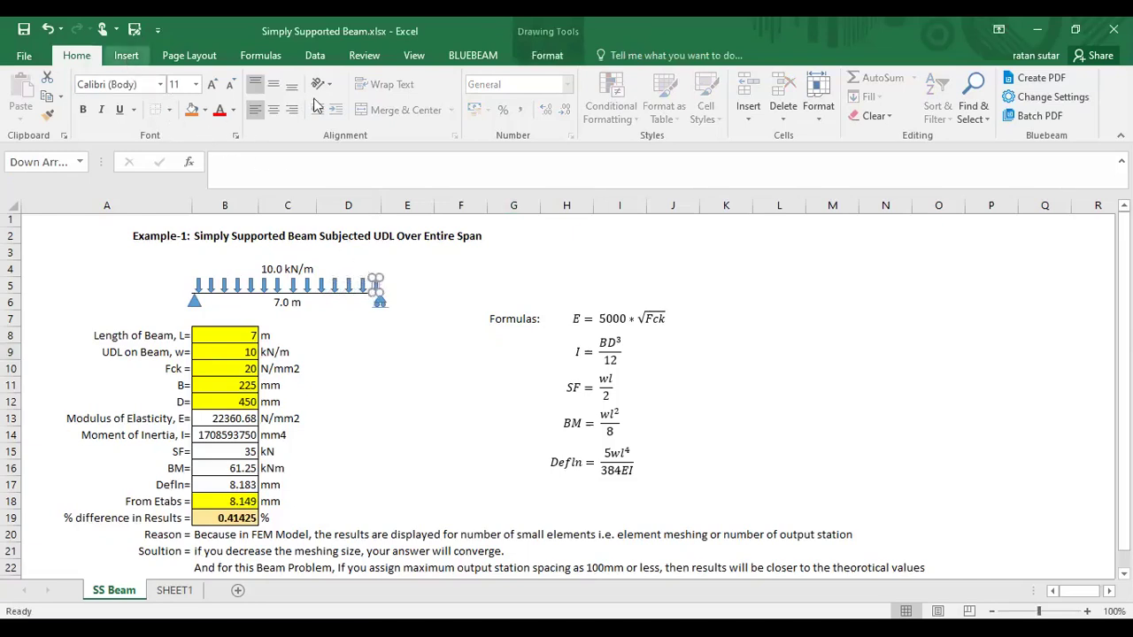
left_click(126, 54)
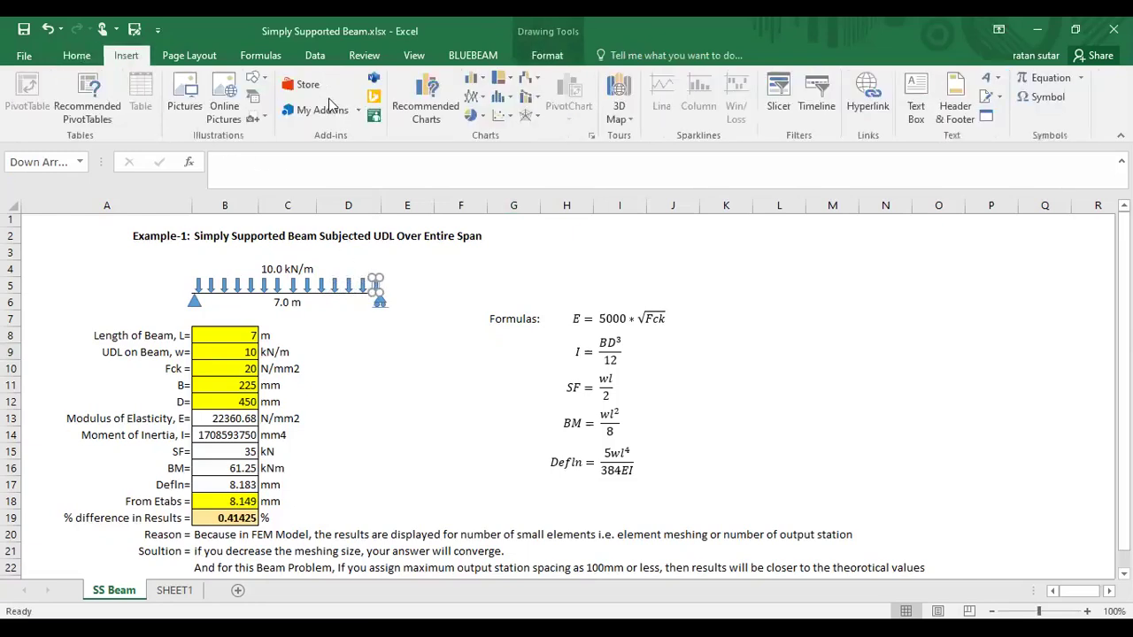
left_click(254, 81)
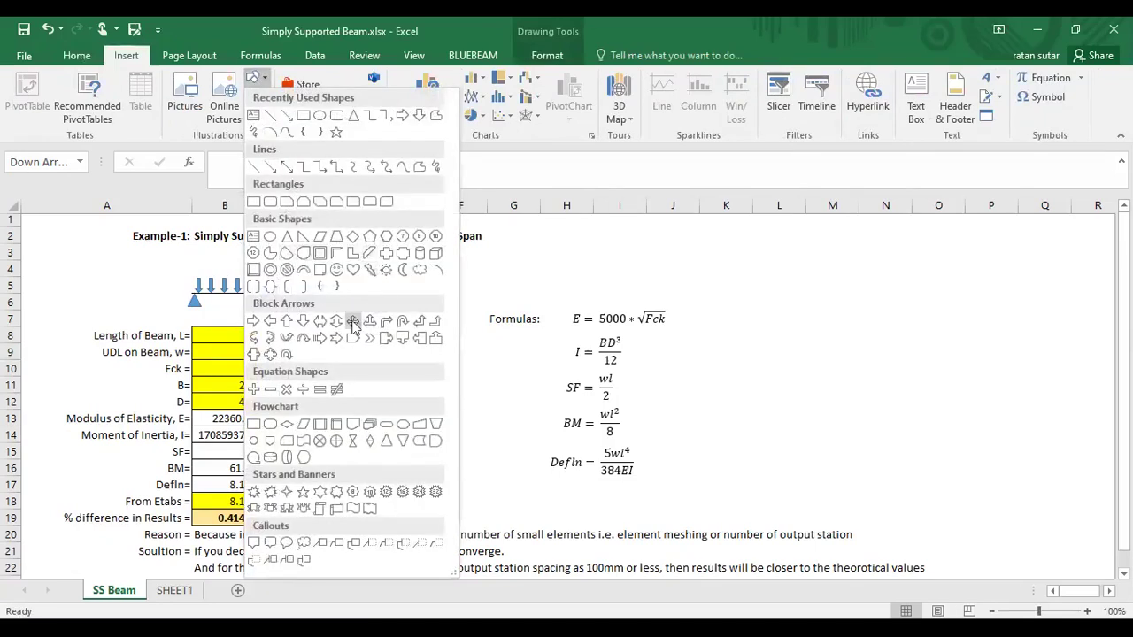
left_click(460, 285)
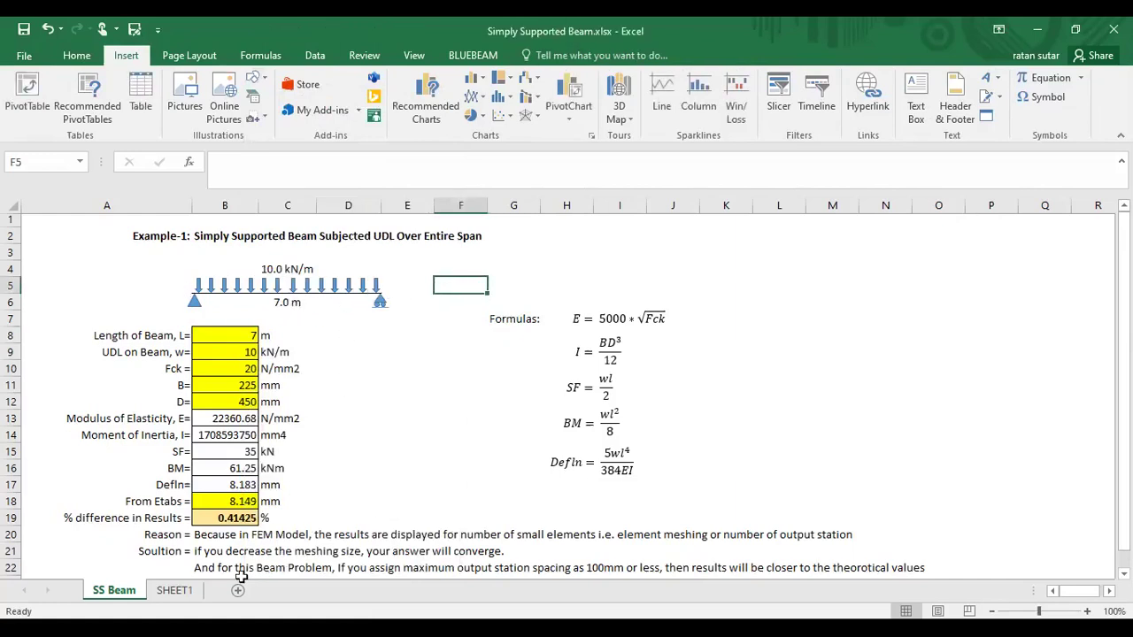
- On SHEET1, enter the label "Length of Beam =" in cell A10
left_click(181, 593)
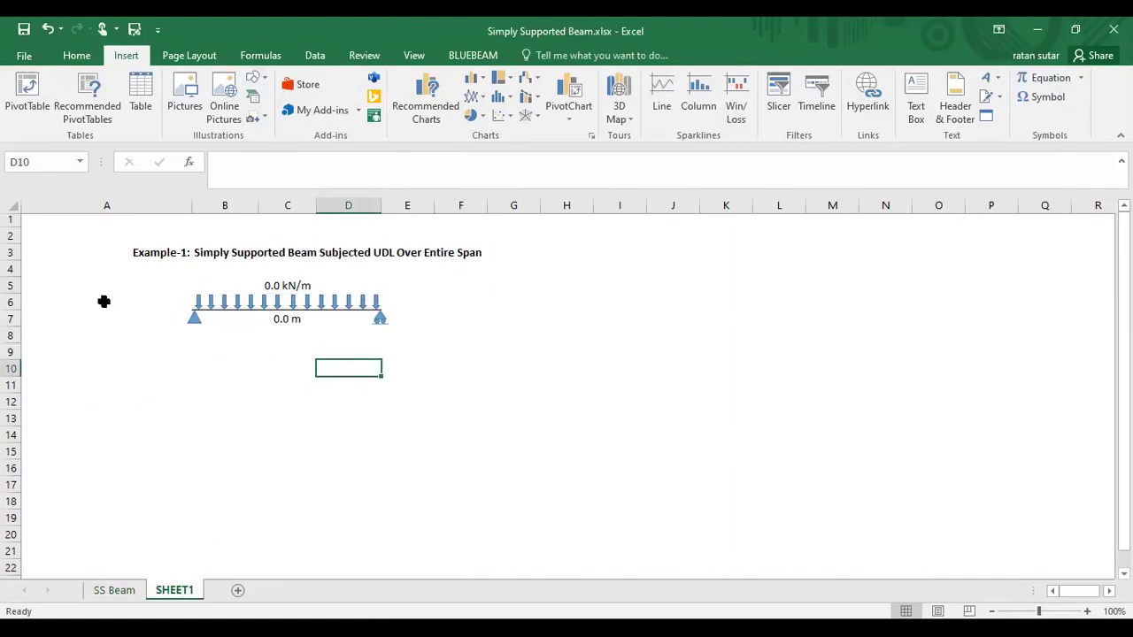
left_click(197, 369)
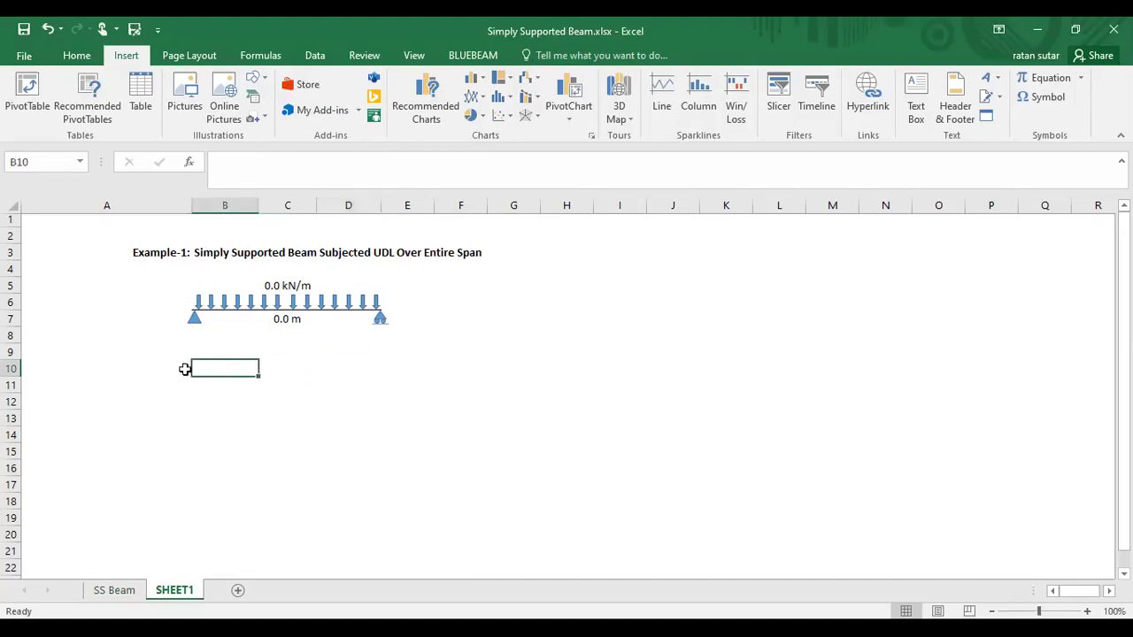
left_click(171, 369)
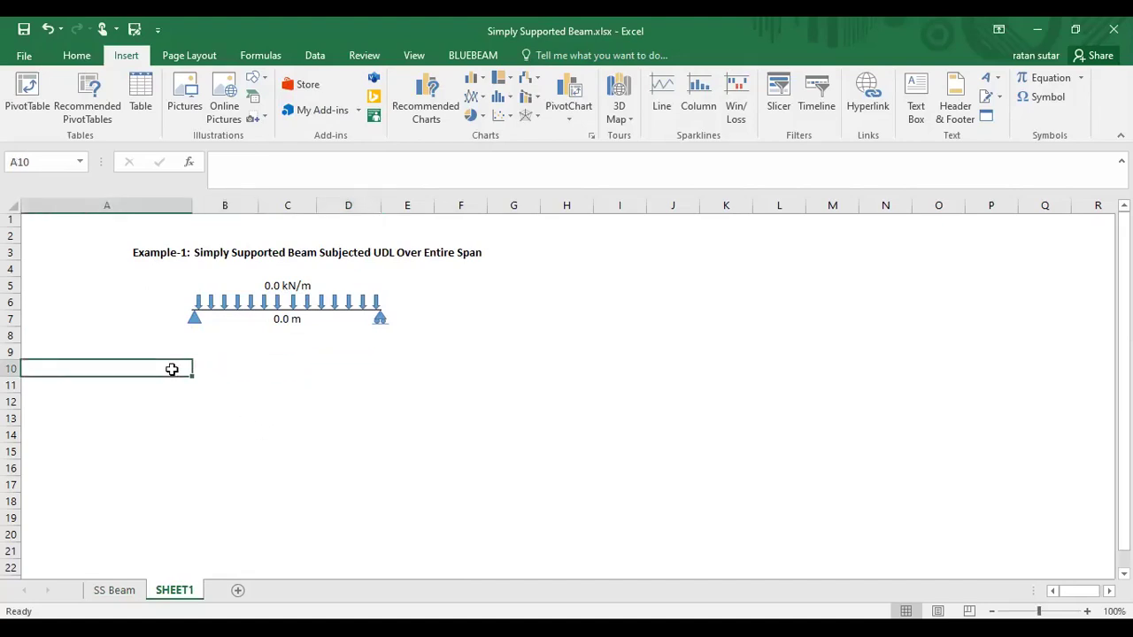
type("lENGTH")
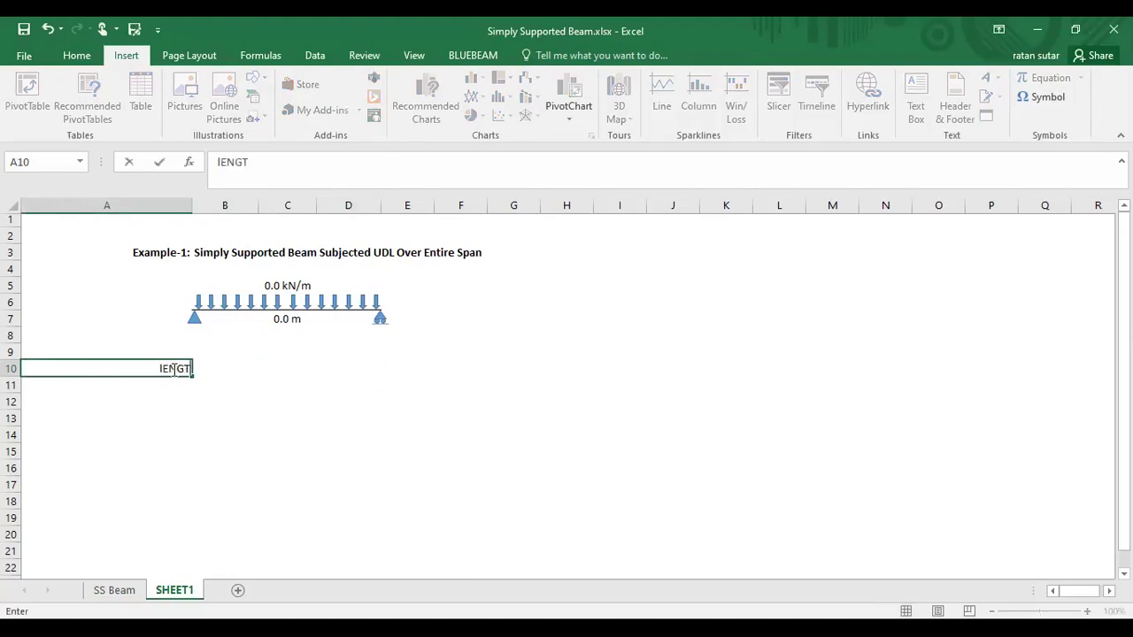
key("BackSpace")
key("BackSpace")
key("BackSpace")
key("BackSpace")
key("BackSpace")
key("BackSpace")
type("Length od")
key("BackSpace")
type("f")
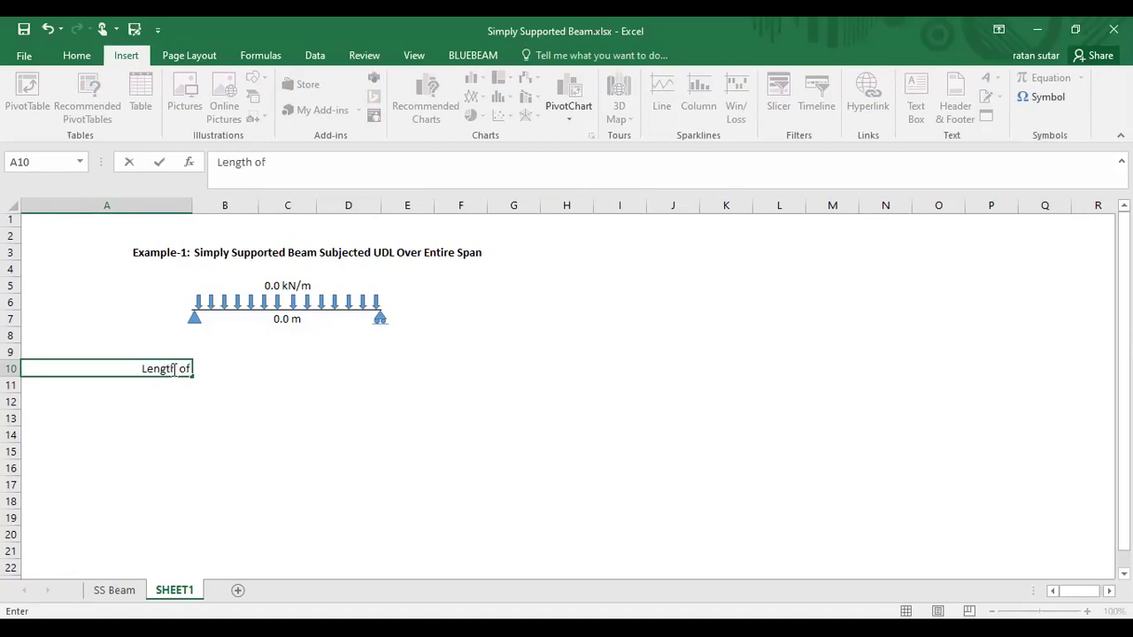
type(" Beam =4")
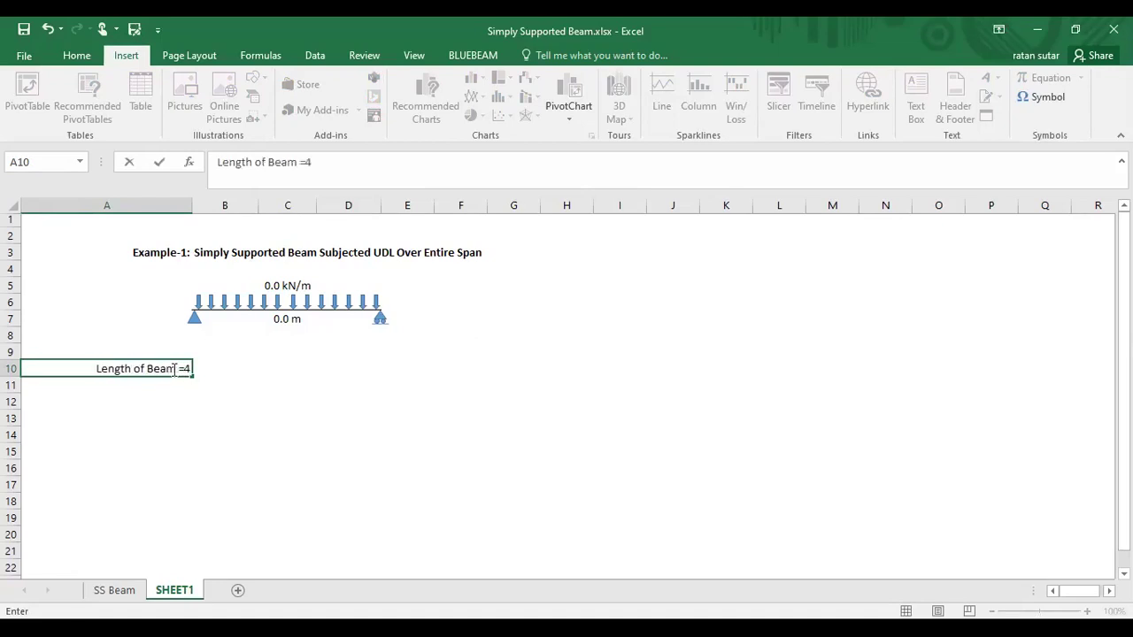
key("BackSpace")
key("Return")
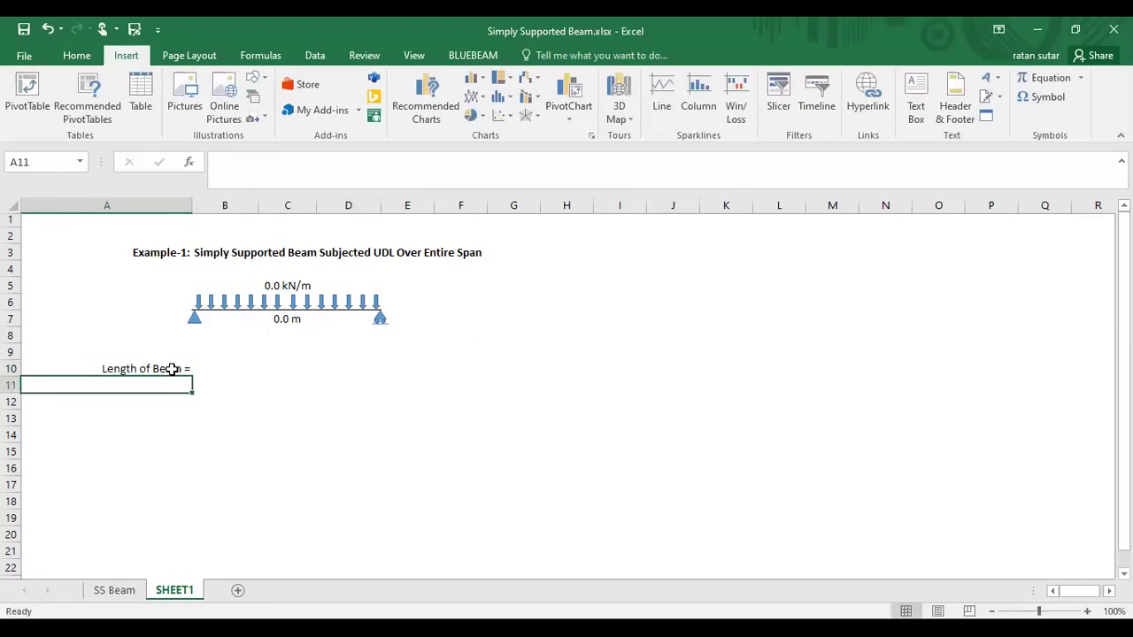
- Enter the label "Udl =" in cell A11, directly below the beam length label
type("10")
key("BackSpace")
key("BackSpace")
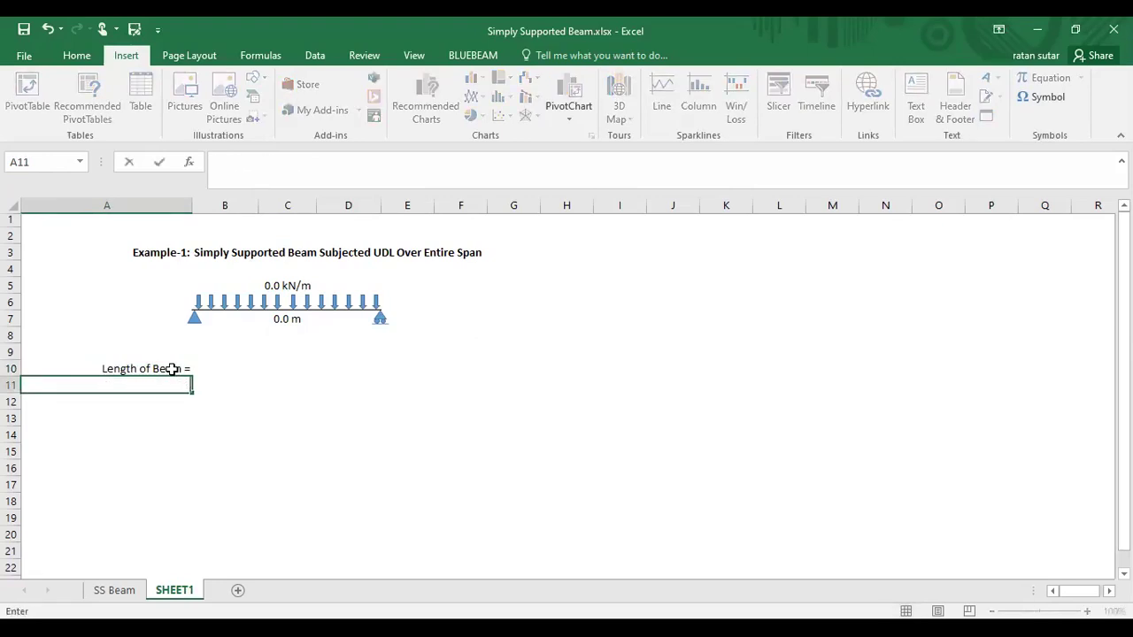
type("Udl =")
key("Return")
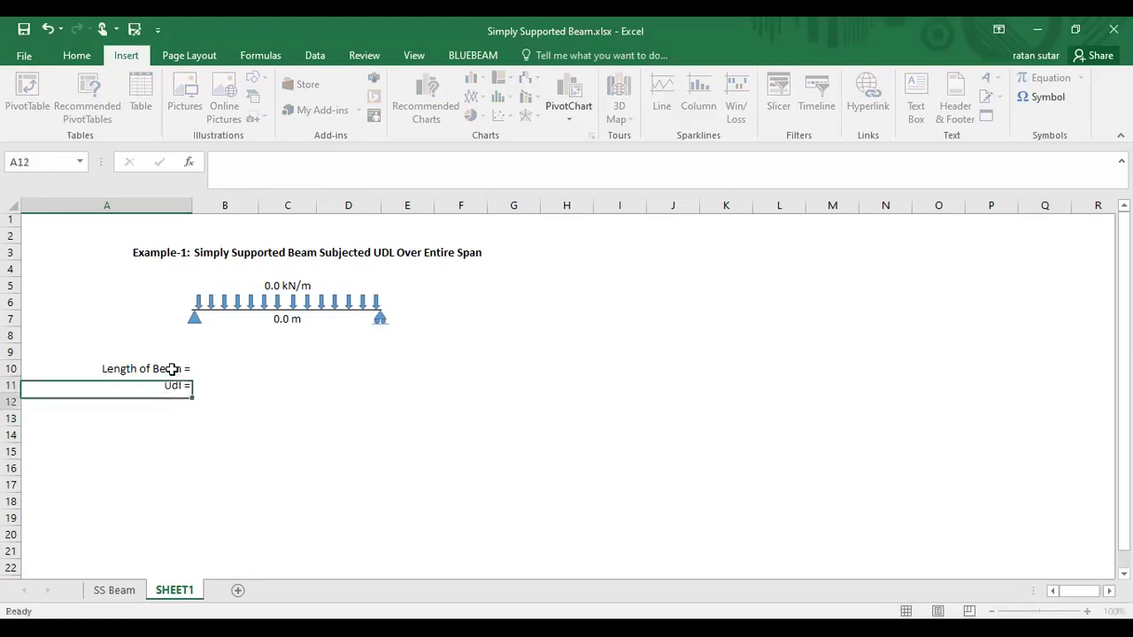
- Check the input list on the SS Beam sheet and enter the label "Fck =" in cell A12 of SHEET1
left_click(114, 590)
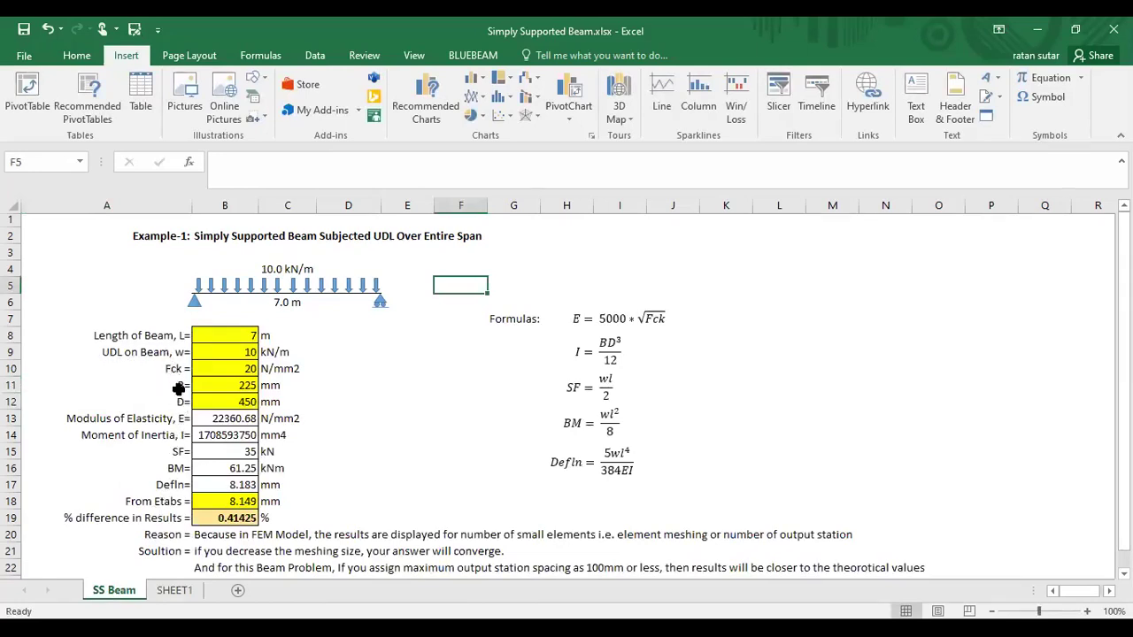
left_click(177, 590)
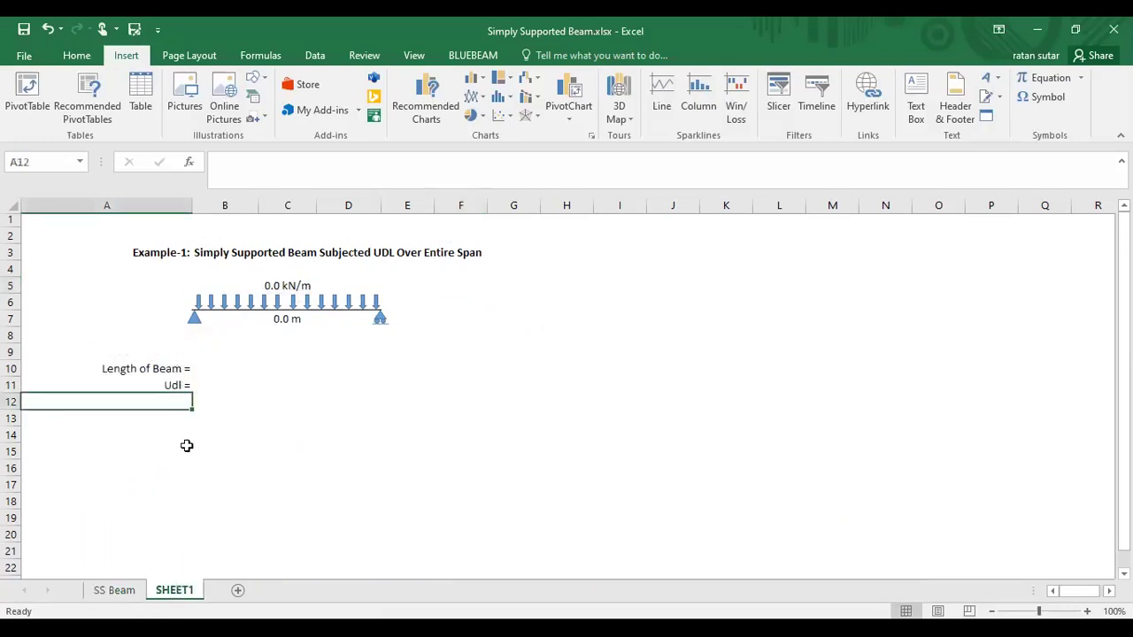
type("Fck =\\")
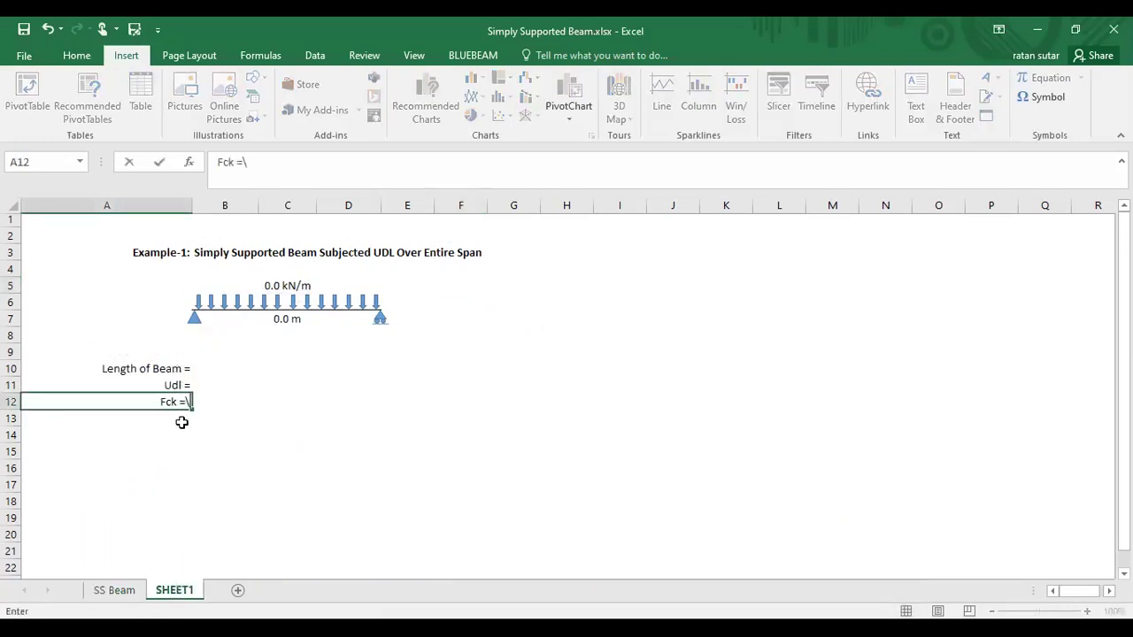
key("BackSpace")
key("Return")
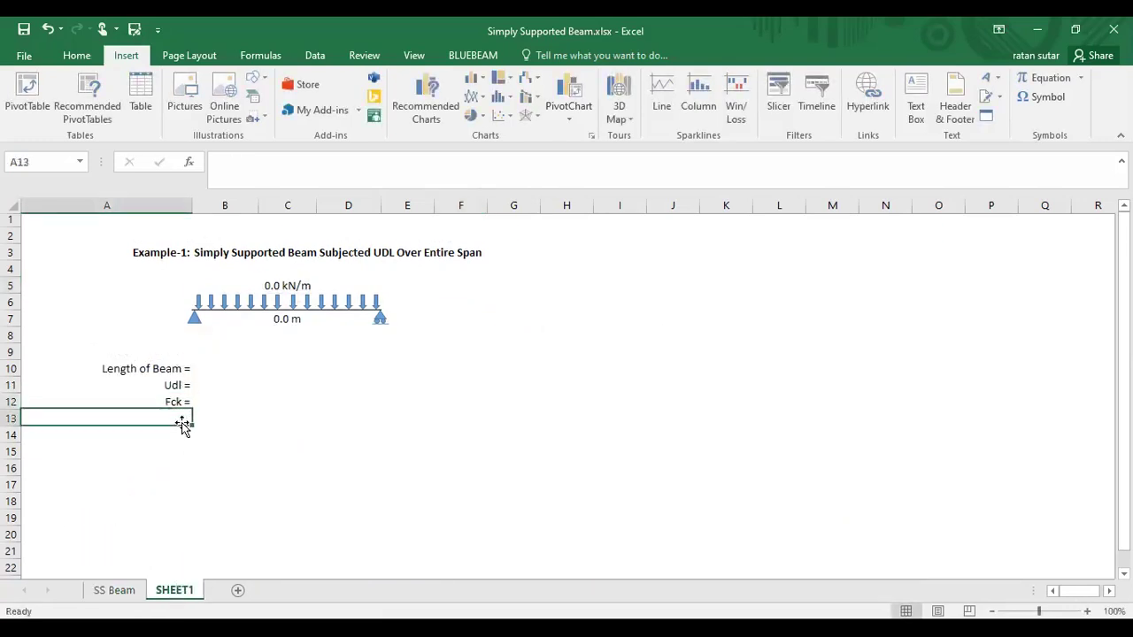
- Enter the section dimension labels "B =" in cell A13 and "D =" in cell A14
type("B")
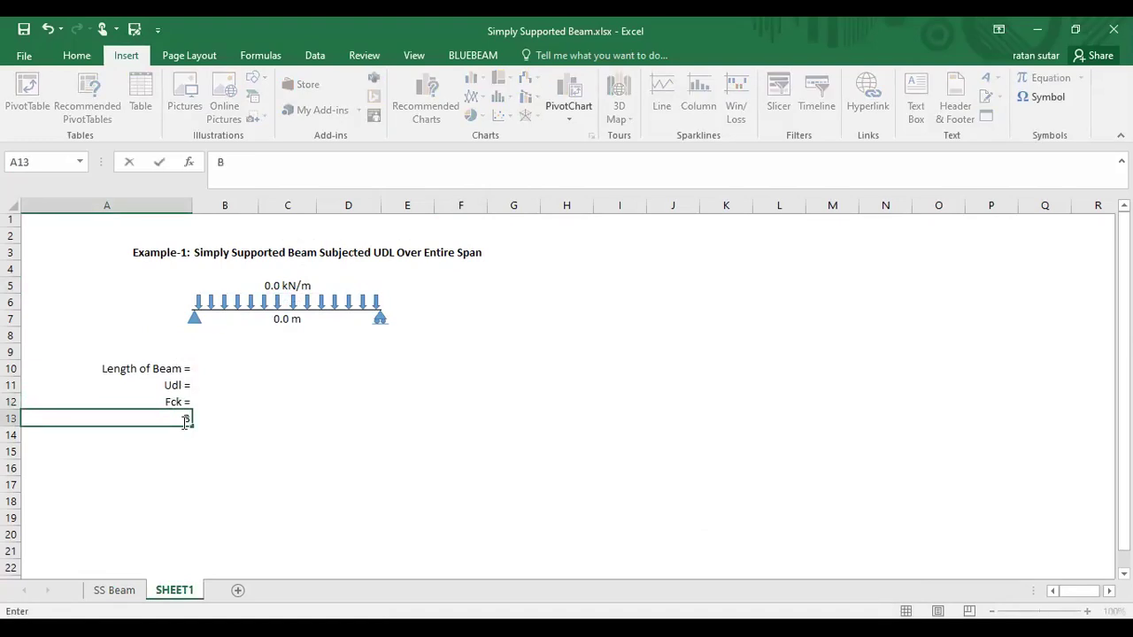
type(" =")
key("Return")
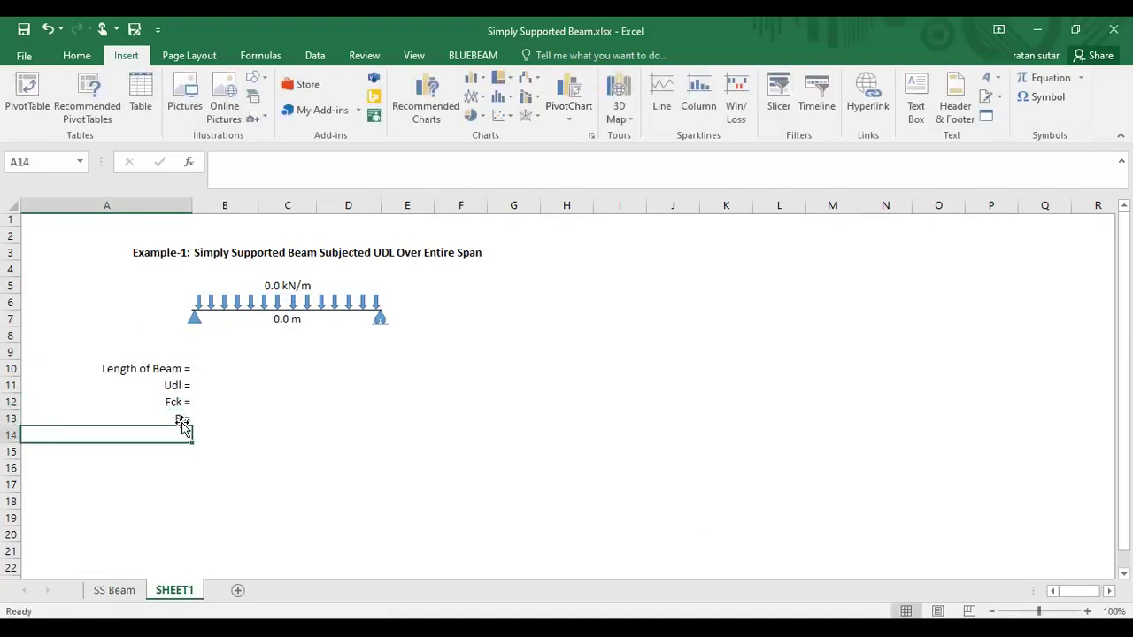
type("D =")
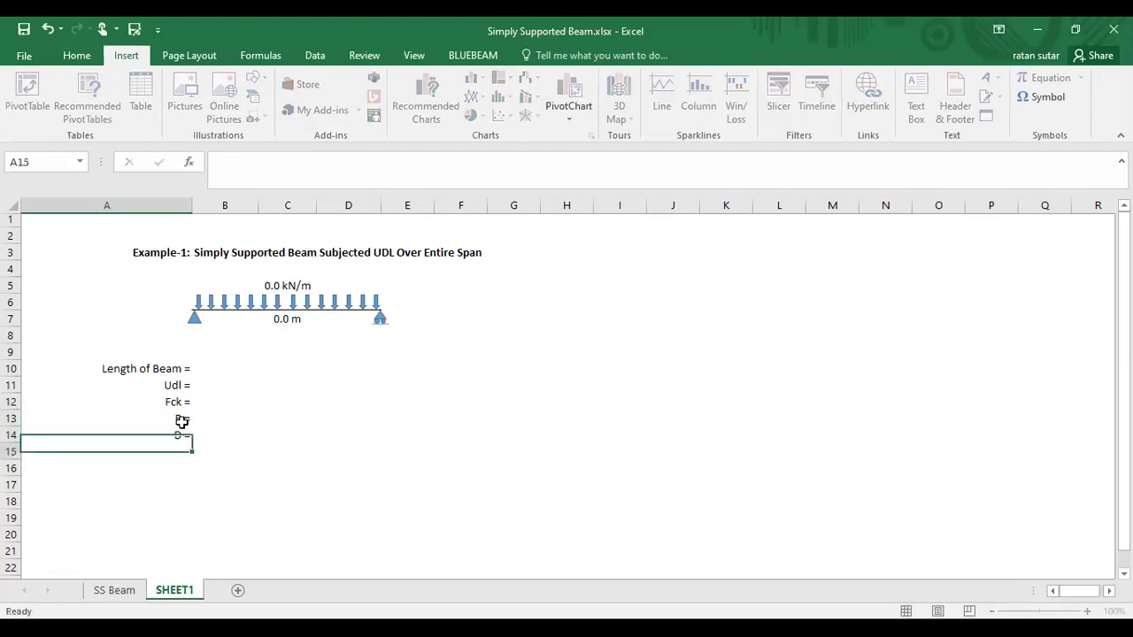
key("Return")
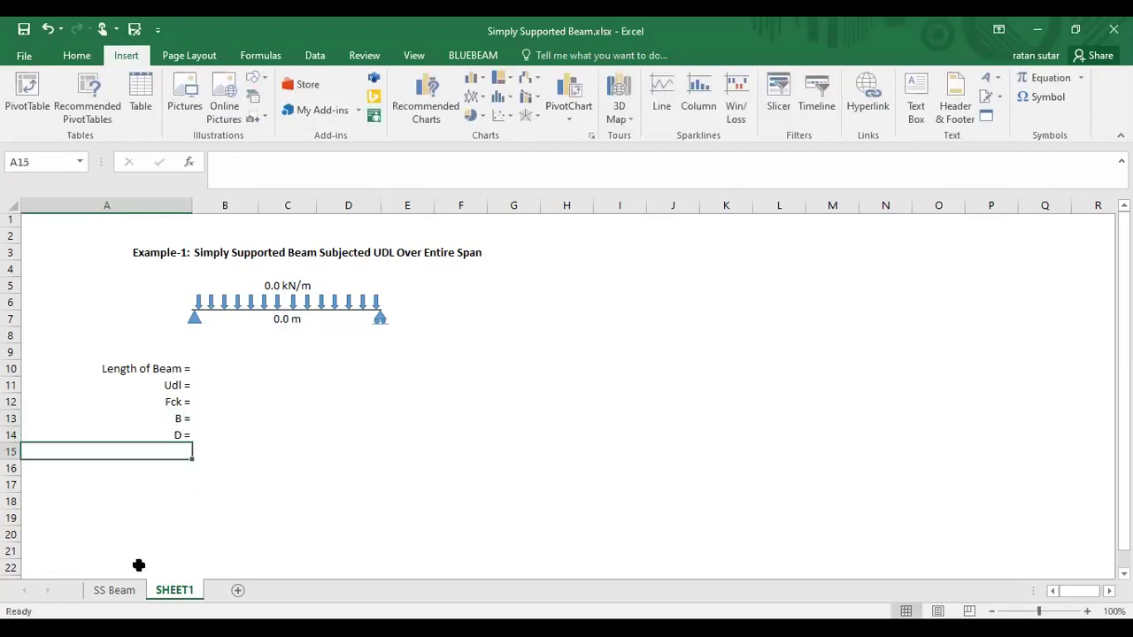
- Consult the SS Beam sheet for the next quantity and enter the label "Modulus of Elasticity, E =" in cell A15 of SHEET1
left_click(115, 590)
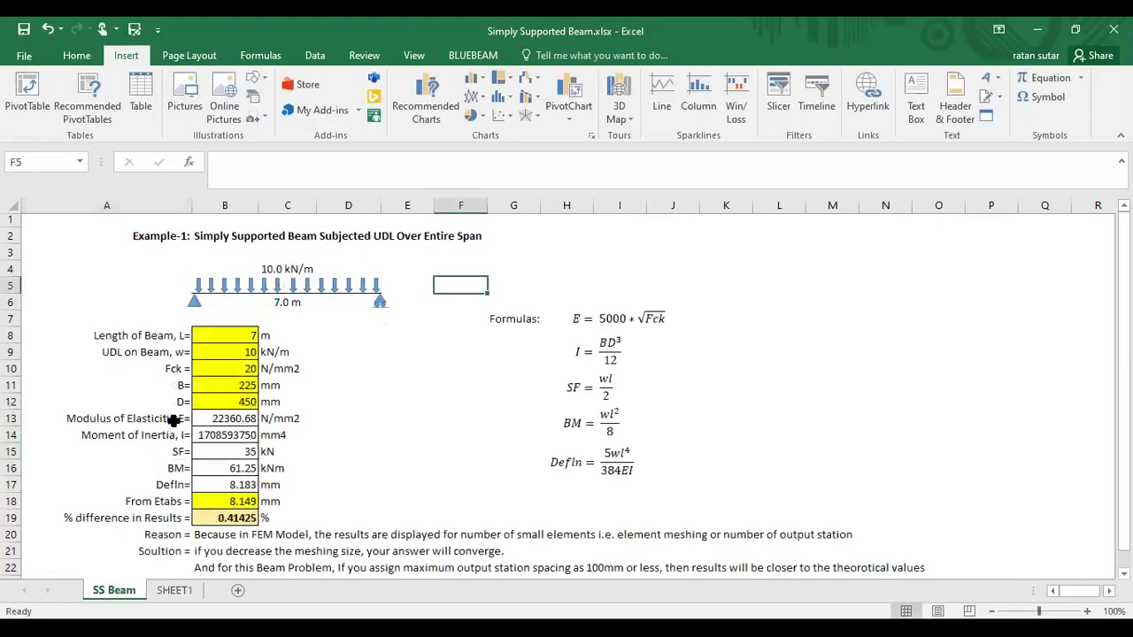
left_click(175, 593)
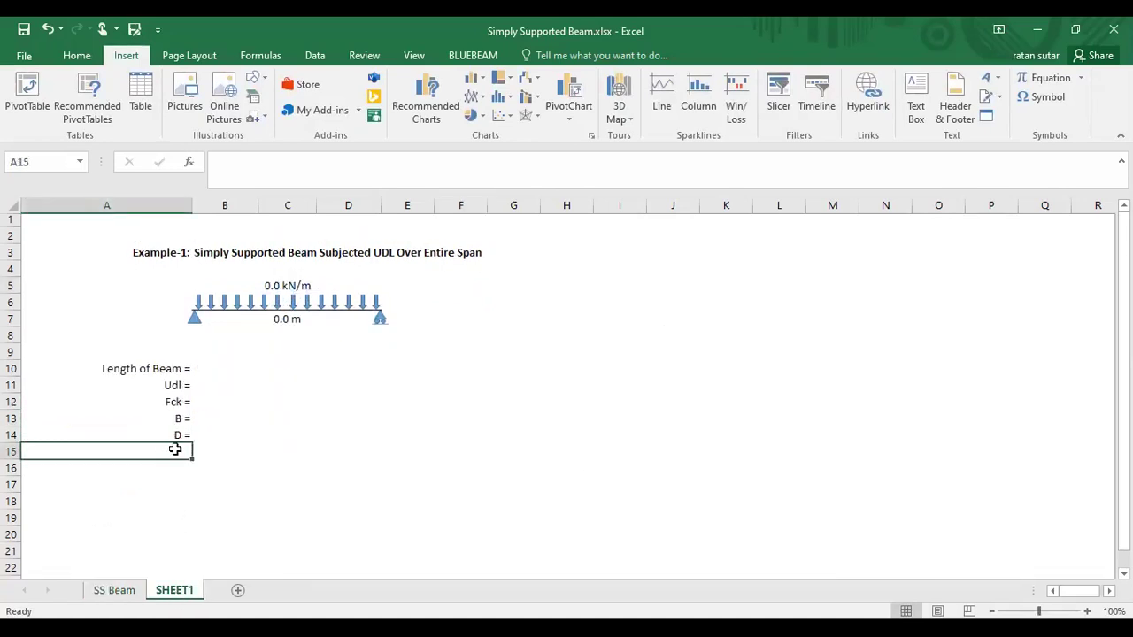
type("Modulus")
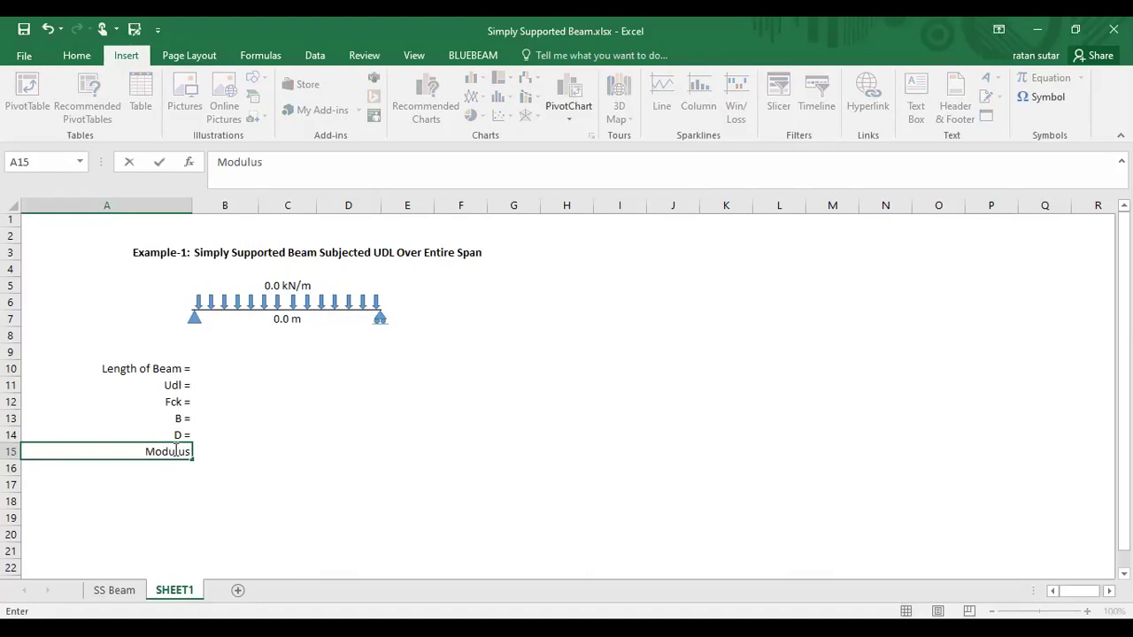
type(" of Elas")
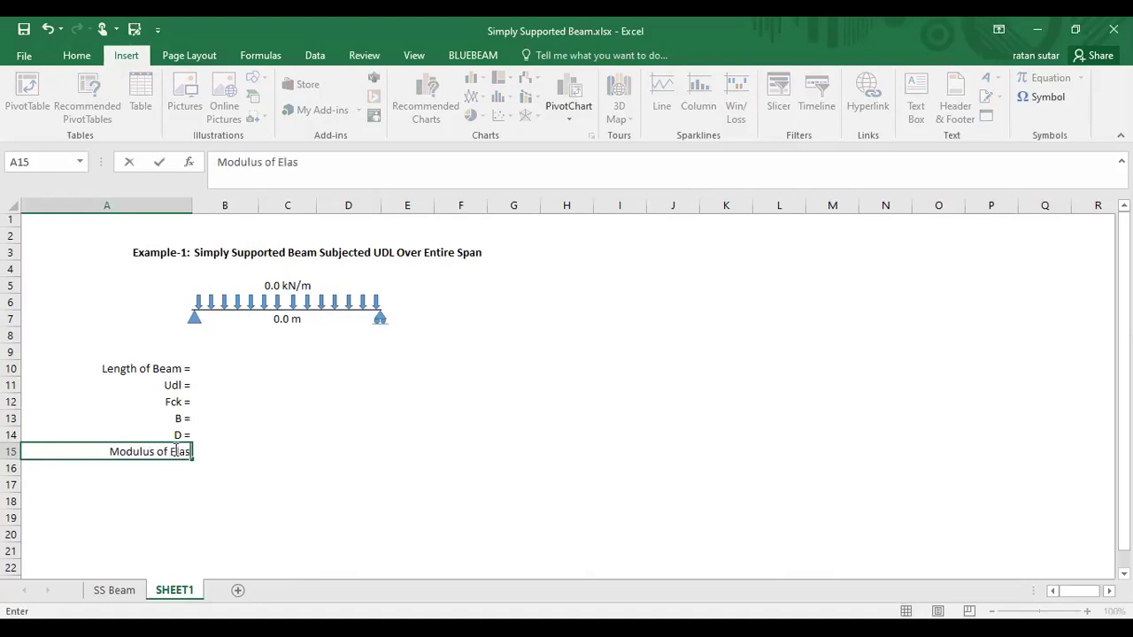
type("ticity")
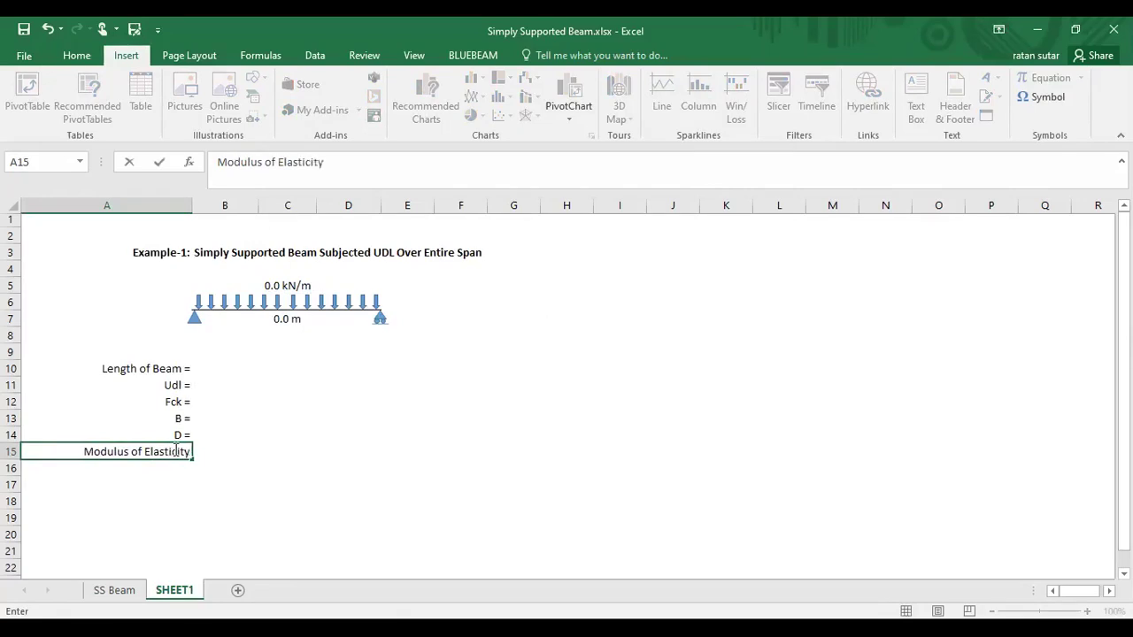
type(", E =")
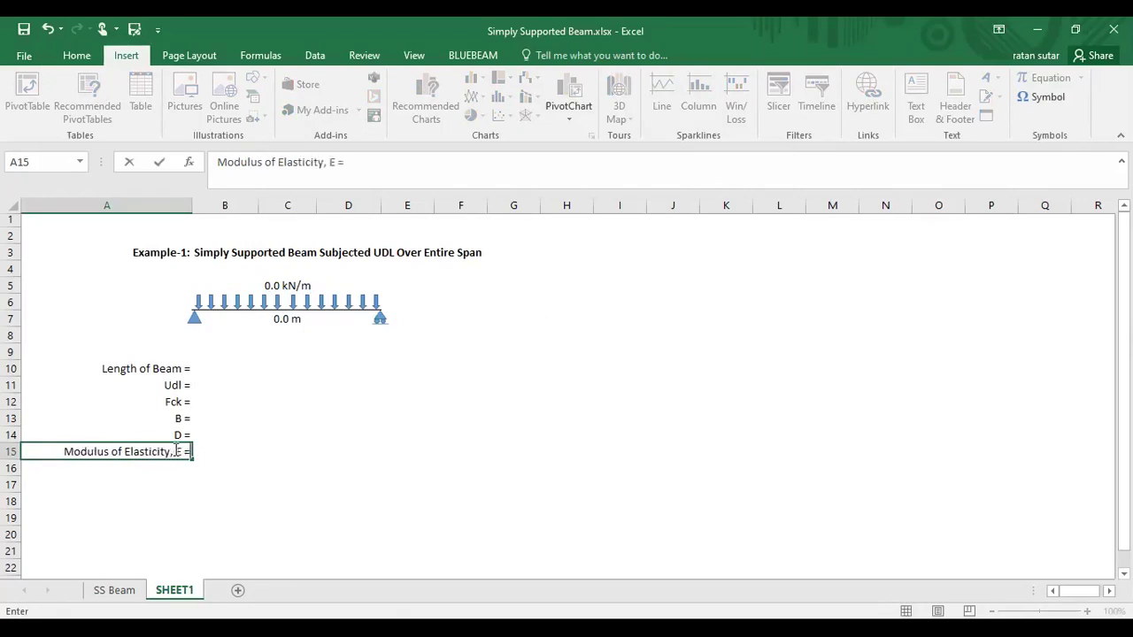
key("Return")
- Recheck the SS Beam sheet and enter the label "Moment of Inertia, I =" in cell A16 of SHEET1
left_click(117, 591)
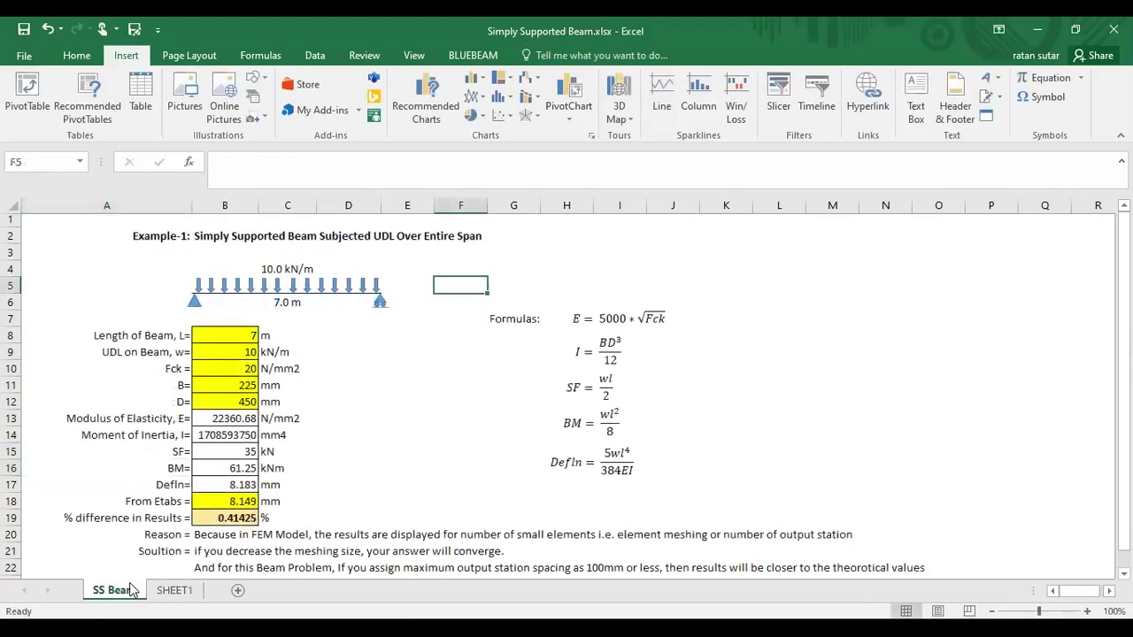
left_click(174, 590)
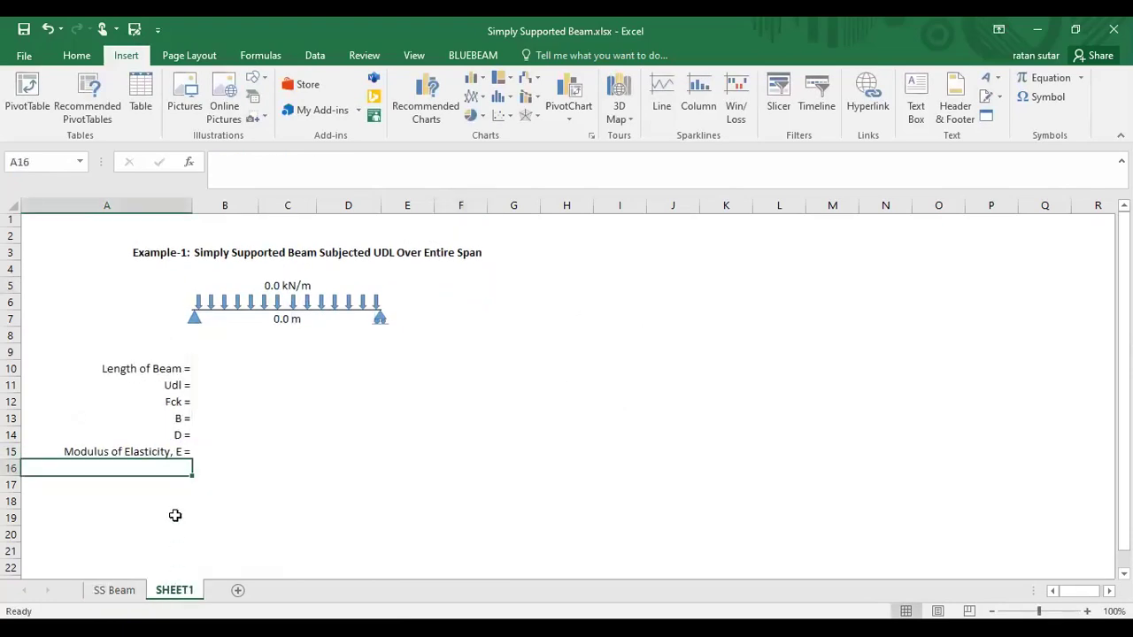
type("n")
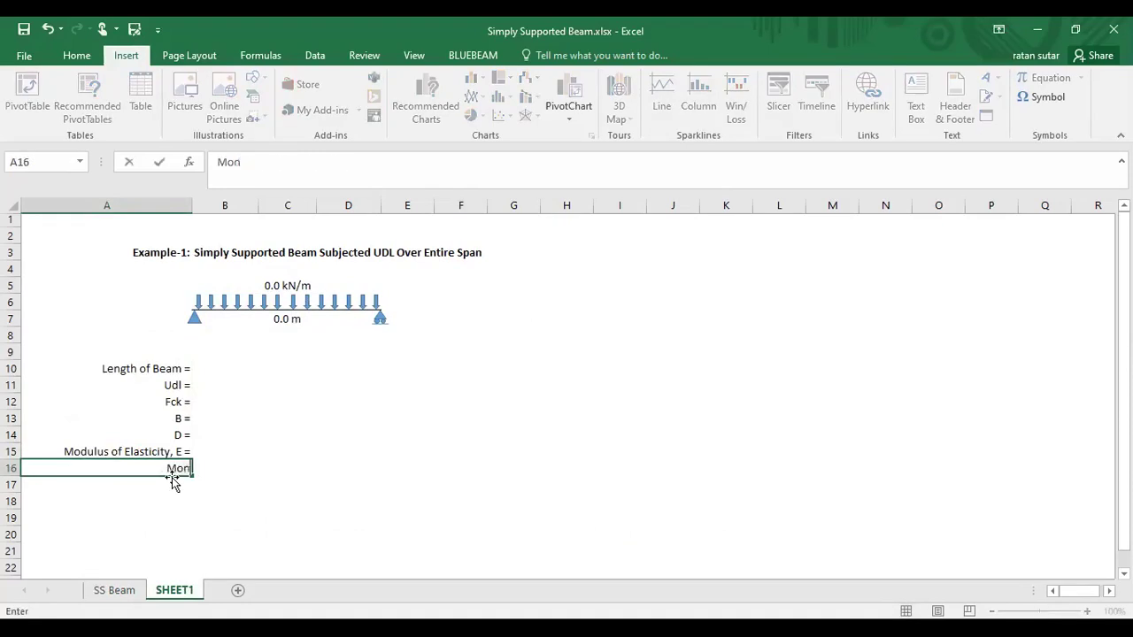
type("ment of Iner")
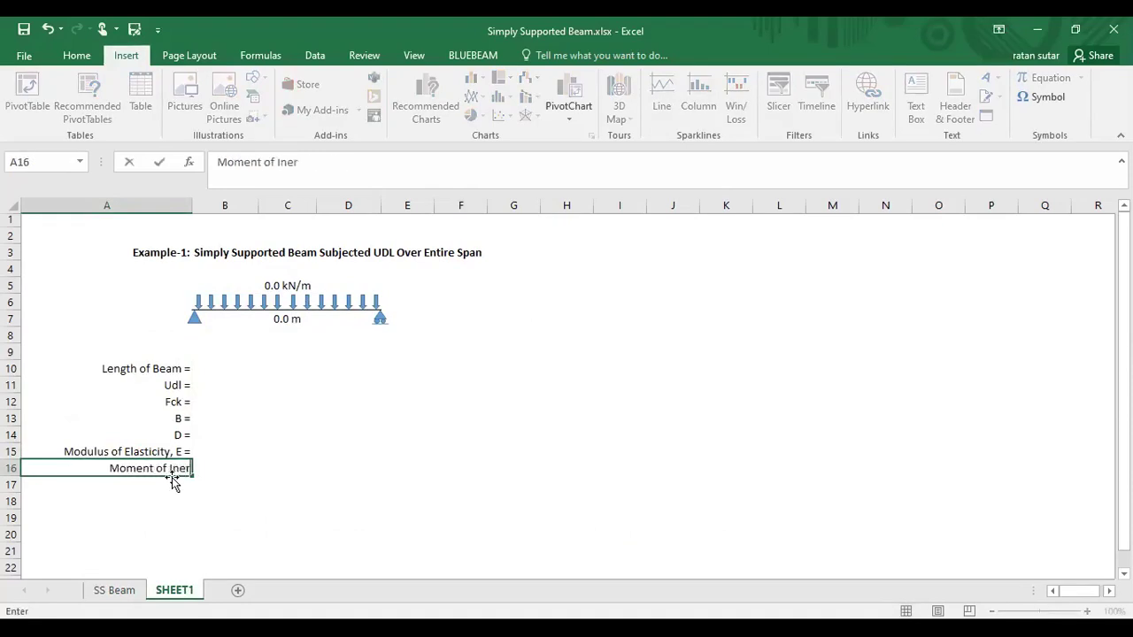
type("tia =")
key("BackSpace")
type(", I =")
key("Return")
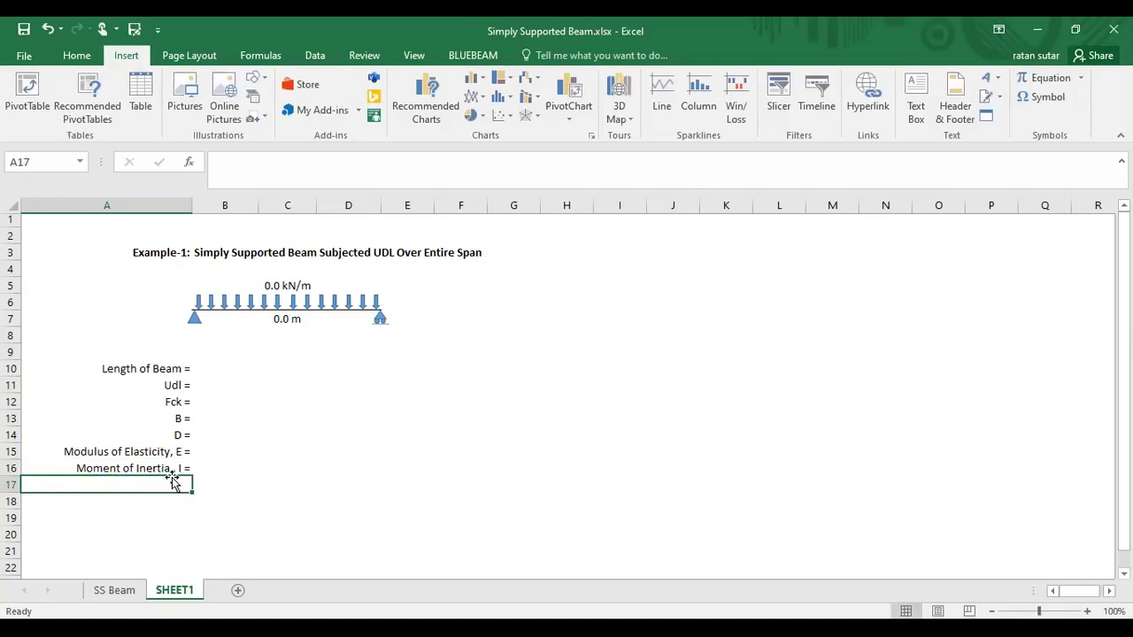
- Enter the result labels "SF =" in cell A17 and "BM =" in cell A18
type("SF")
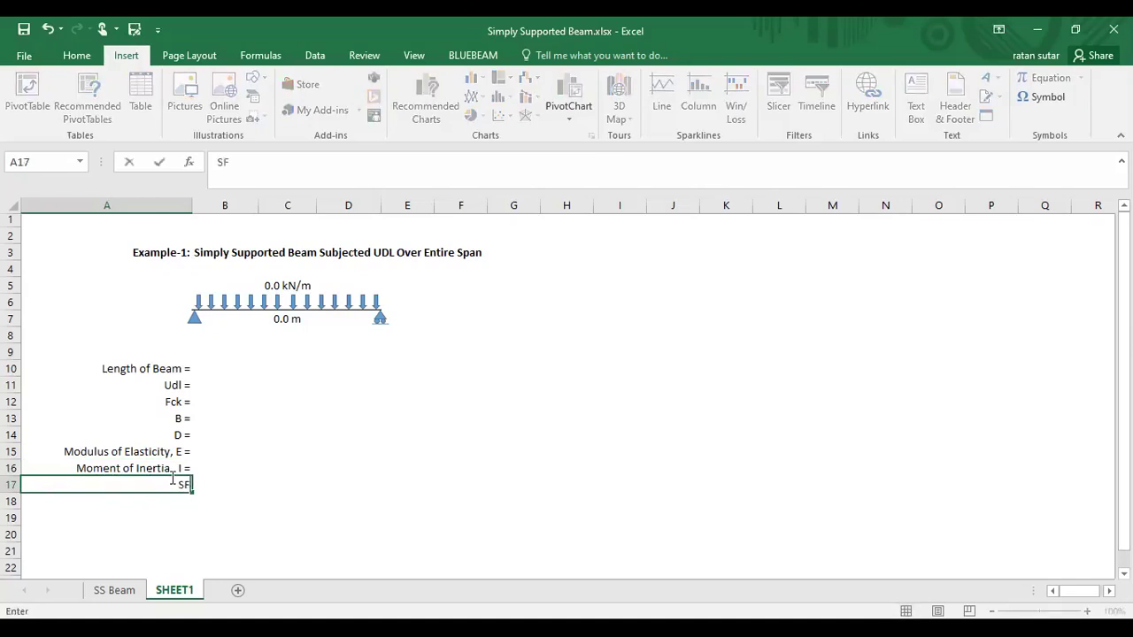
type(" =")
key("Return")
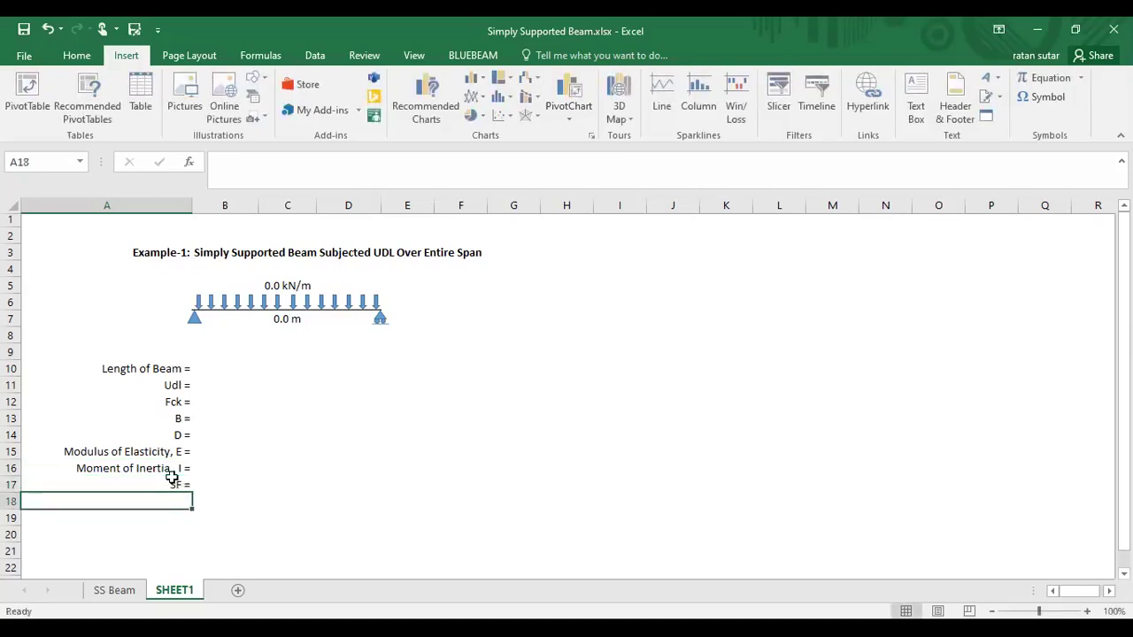
type("BM =")
key("Return")
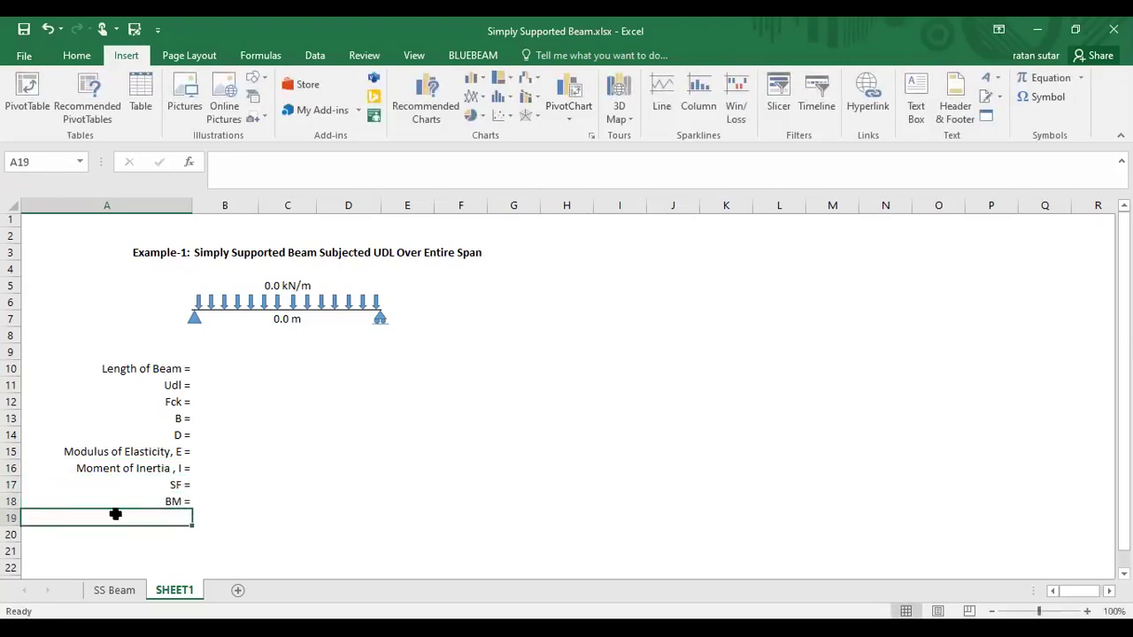
- Consult the SS Beam sheet for the next quantity and enter the label "Deflen =" in cell A19 of SHEET1
left_click(115, 591)
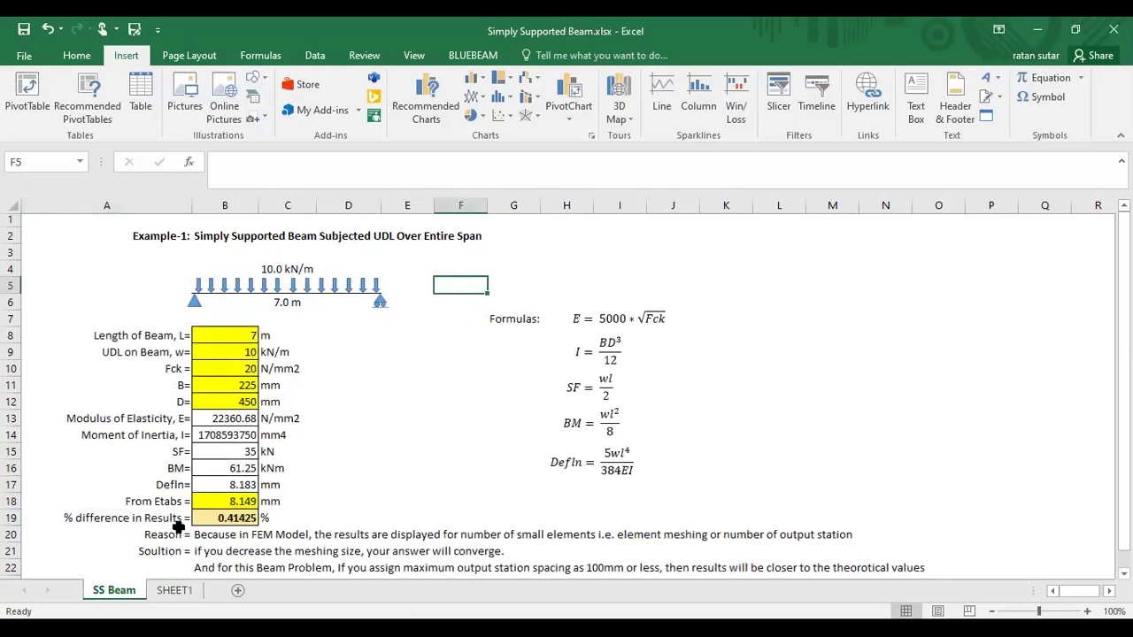
left_click(174, 590)
type("De")
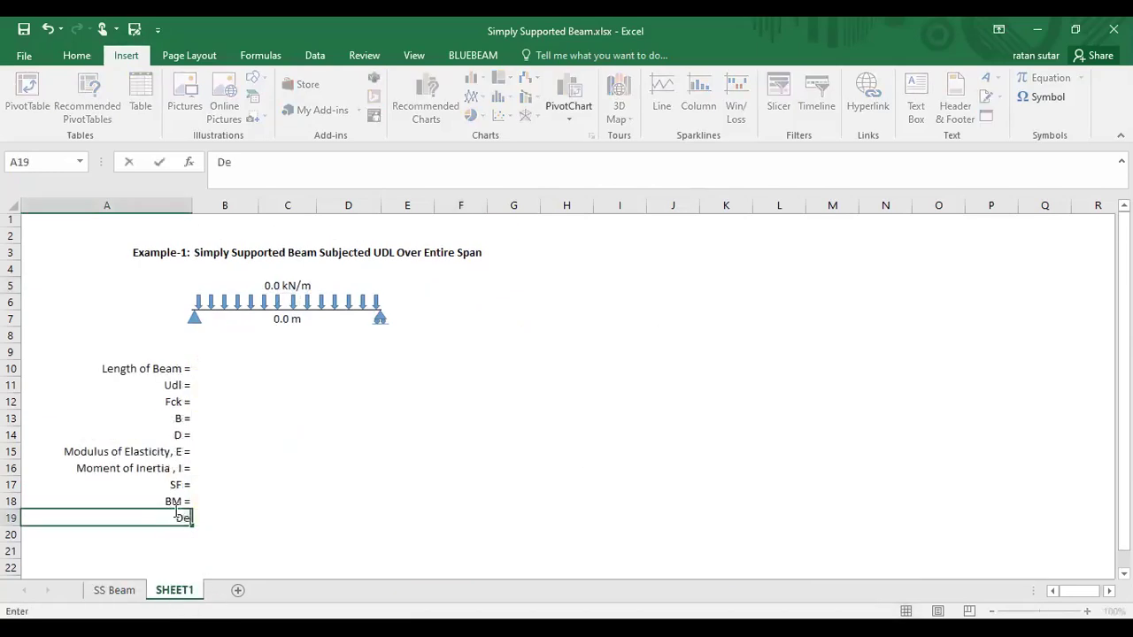
type("flen =")
key("Return")
- Add the symbols to the first two labels so they read "Length of Beam, l =" in A10 and "Udl, w =" in A11
left_click(219, 372)
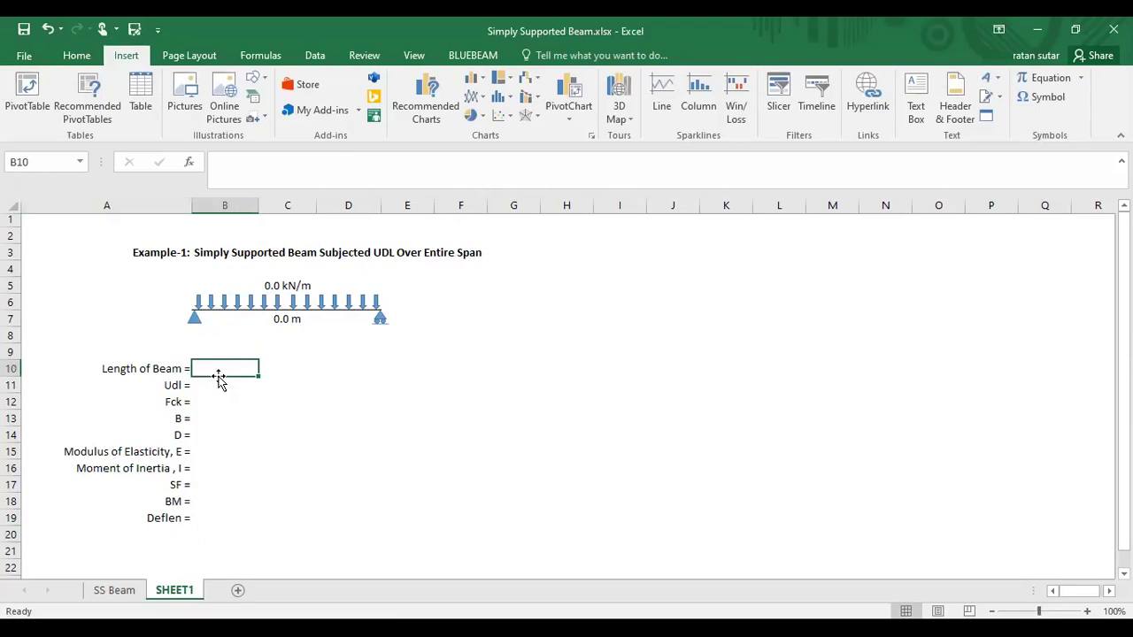
left_click(185, 367)
double_click(180, 369)
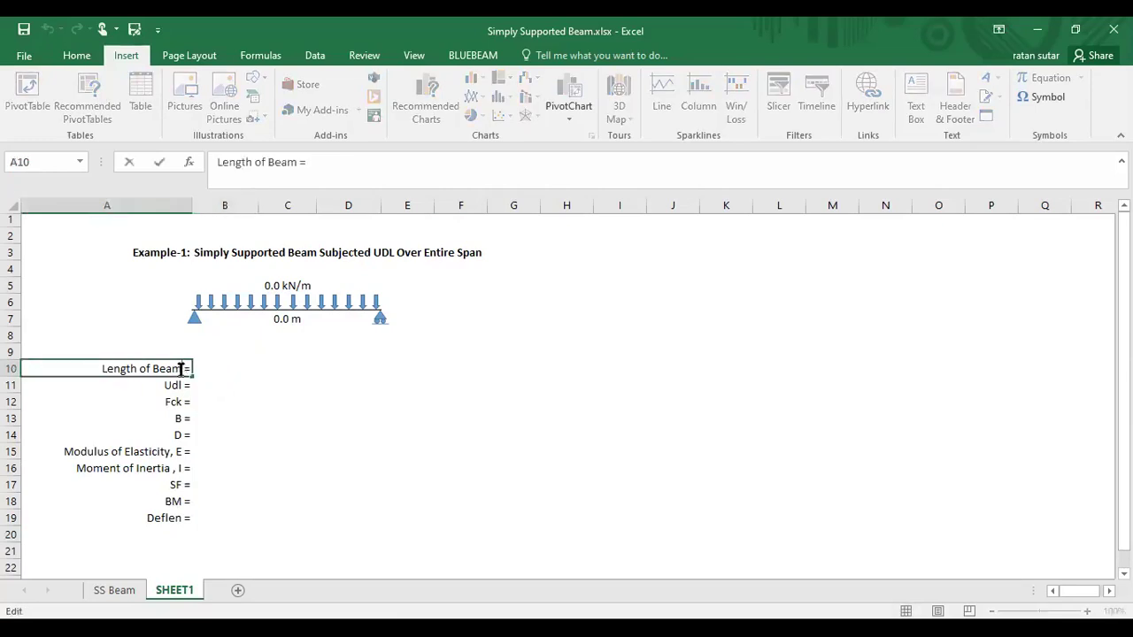
type(",")
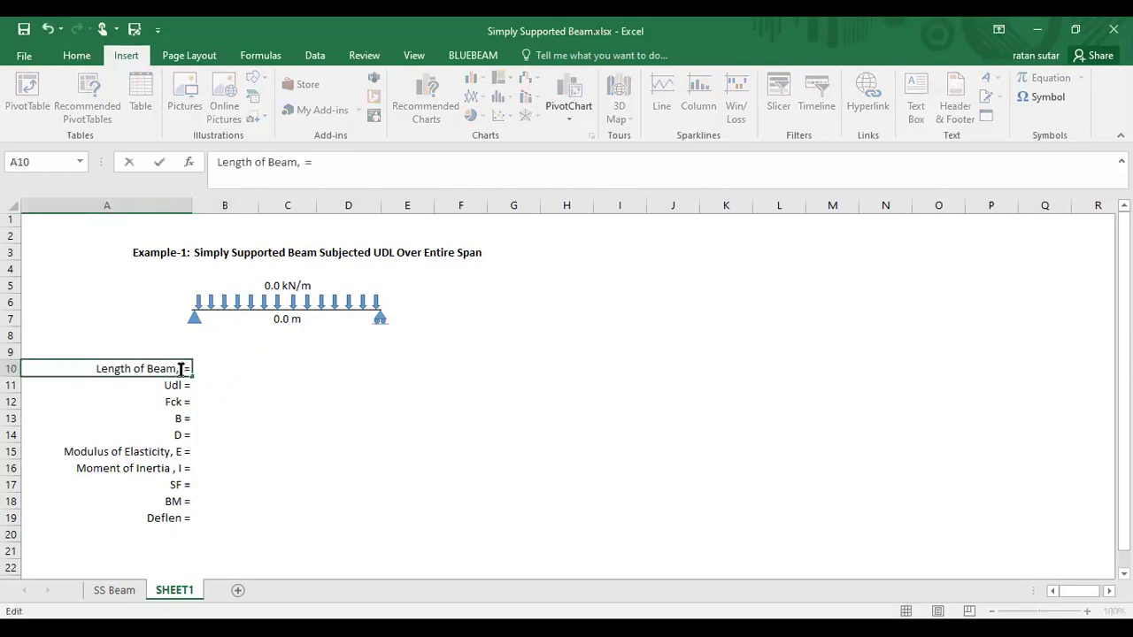
type(" I")
key("Return")
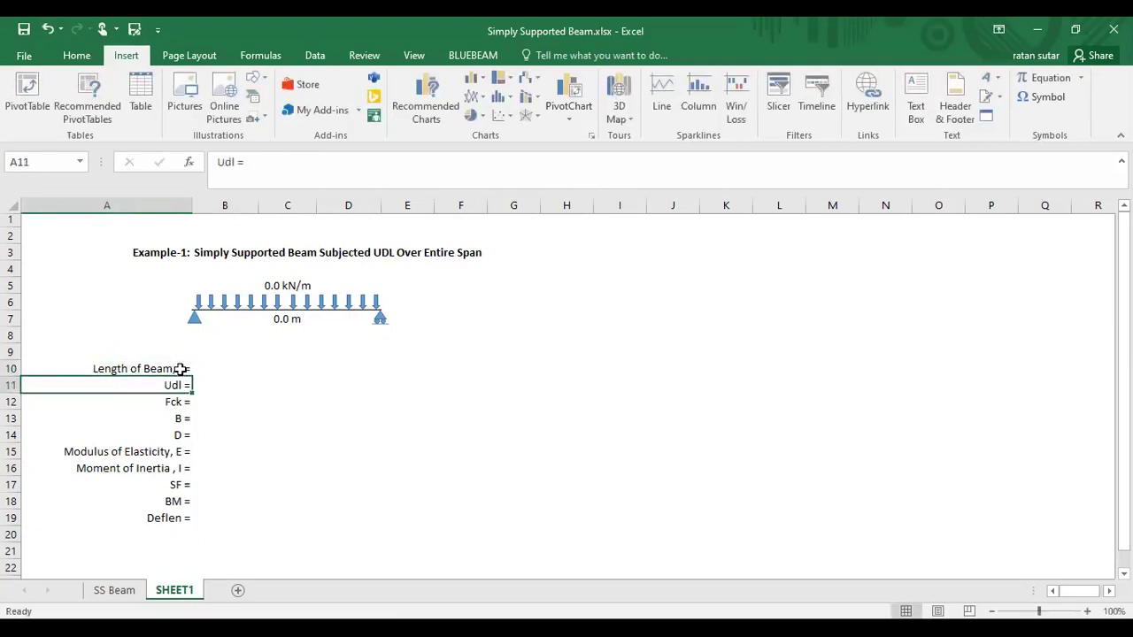
double_click(183, 386)
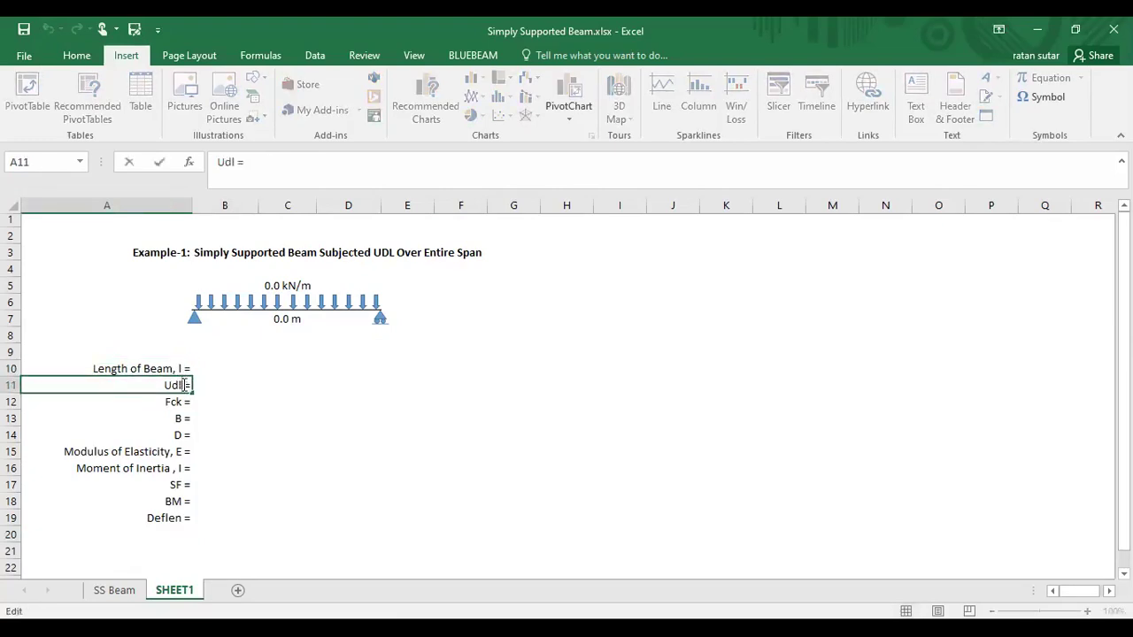
type(", w")
left_click(237, 418)
- Fill the input cells B10:B14 with the standard yellow colour
left_click(226, 363)
left_click_drag(226, 363, 239, 431)
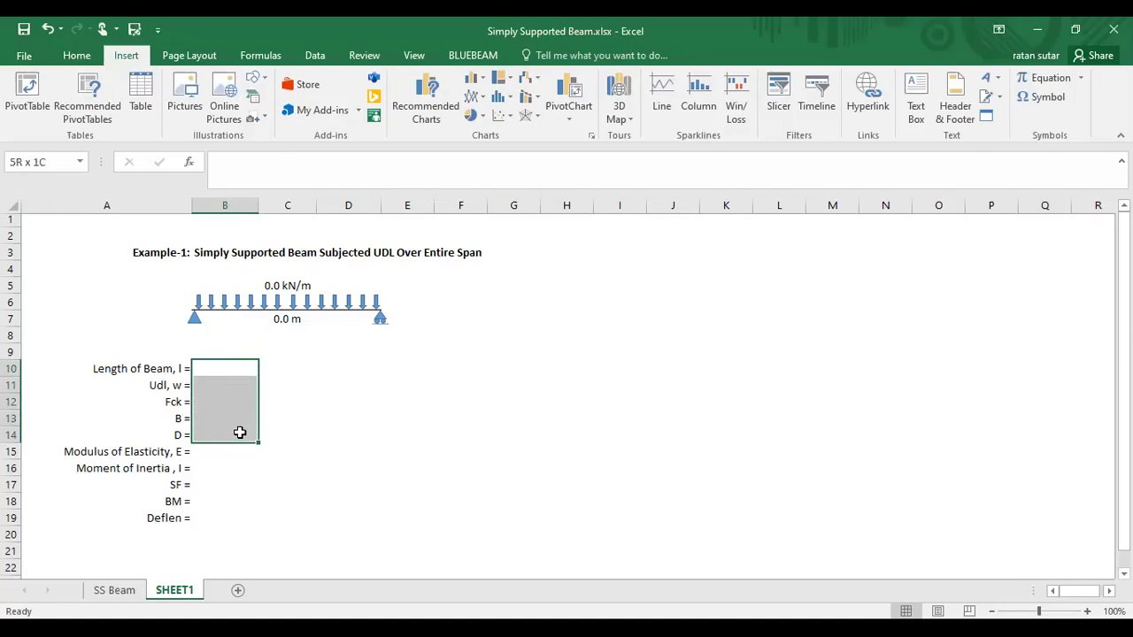
left_click(76, 55)
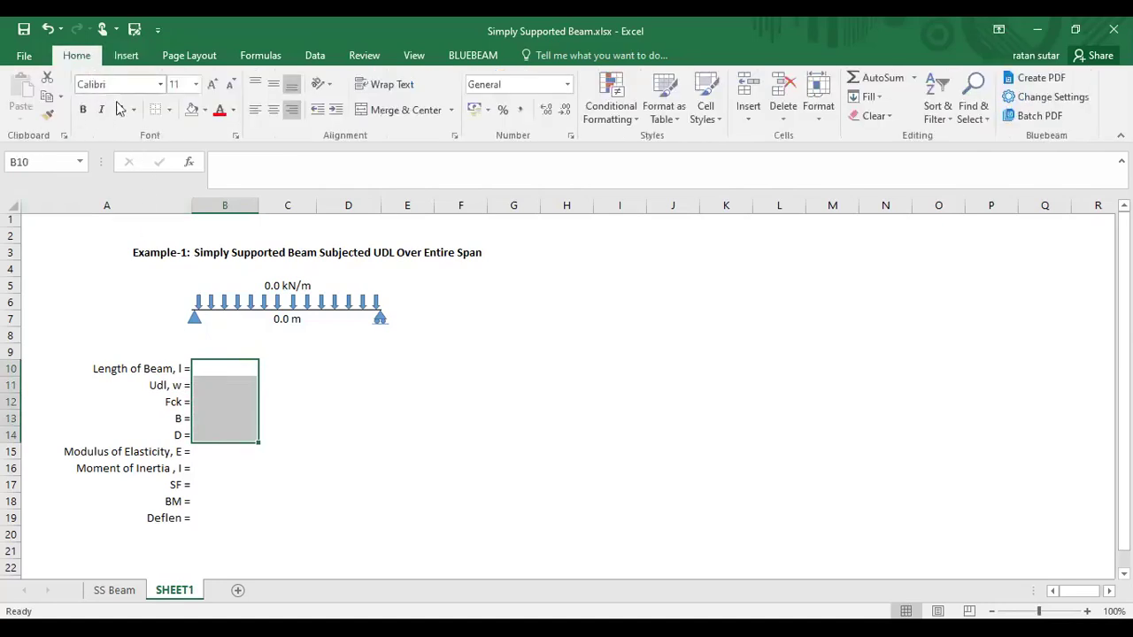
left_click(205, 109)
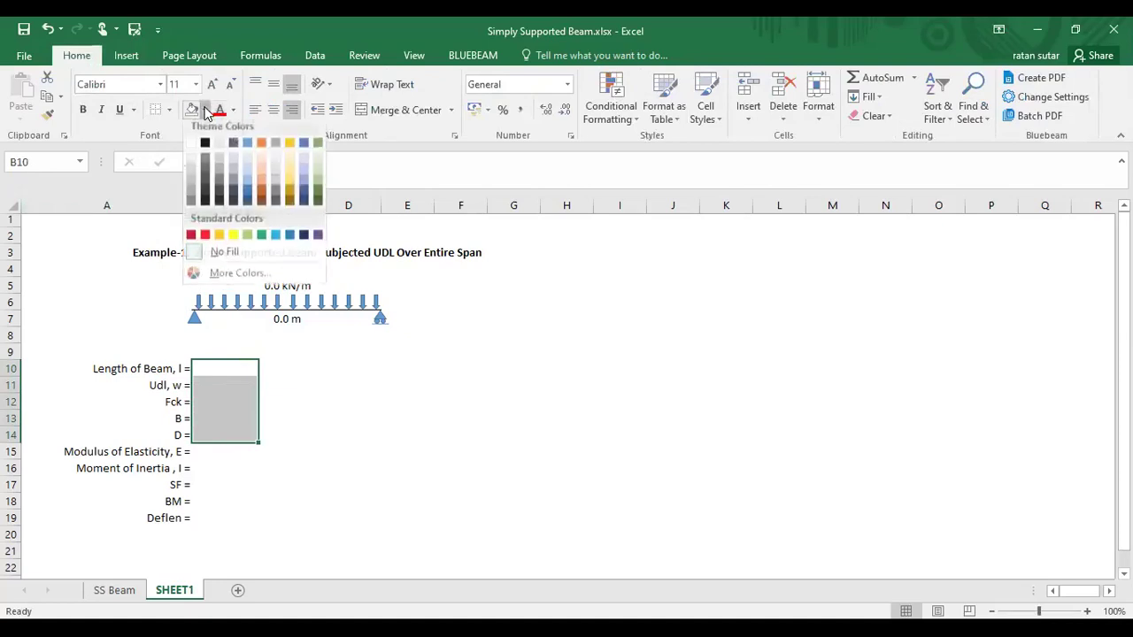
left_click(234, 239)
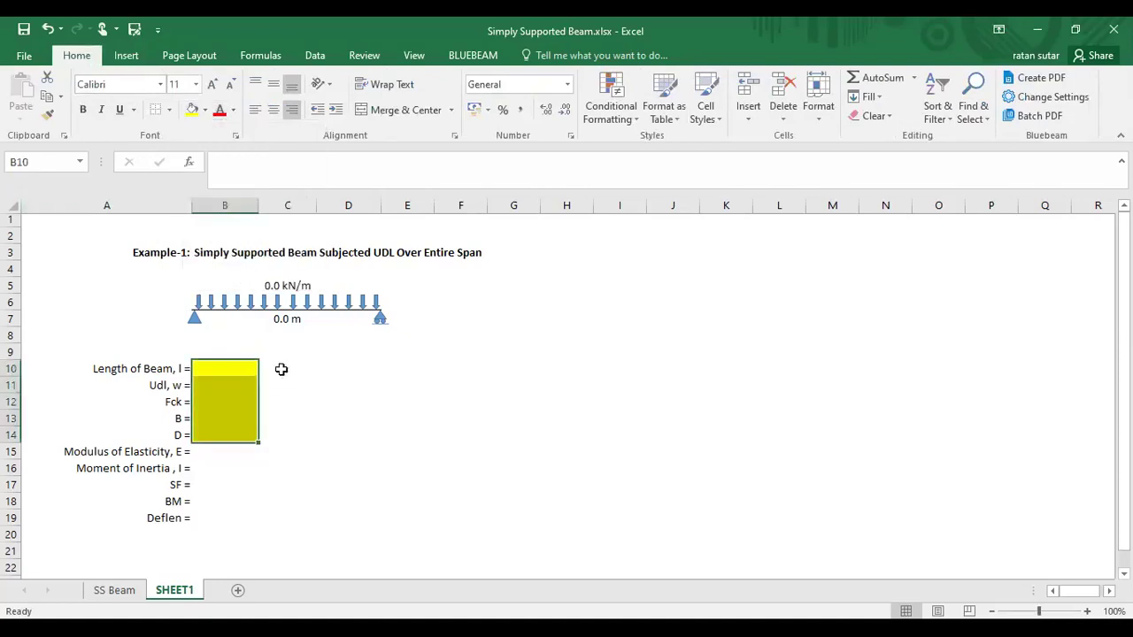
left_click(324, 450)
- Apply all borders to the input cells B10:B14
left_click_drag(207, 369, 214, 433)
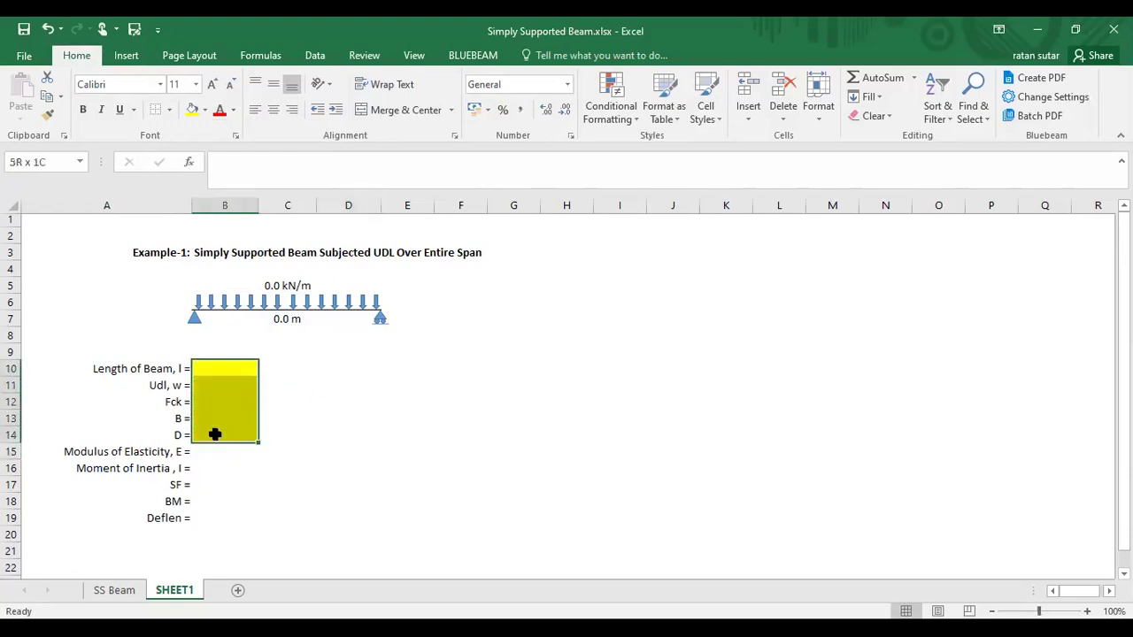
left_click(167, 110)
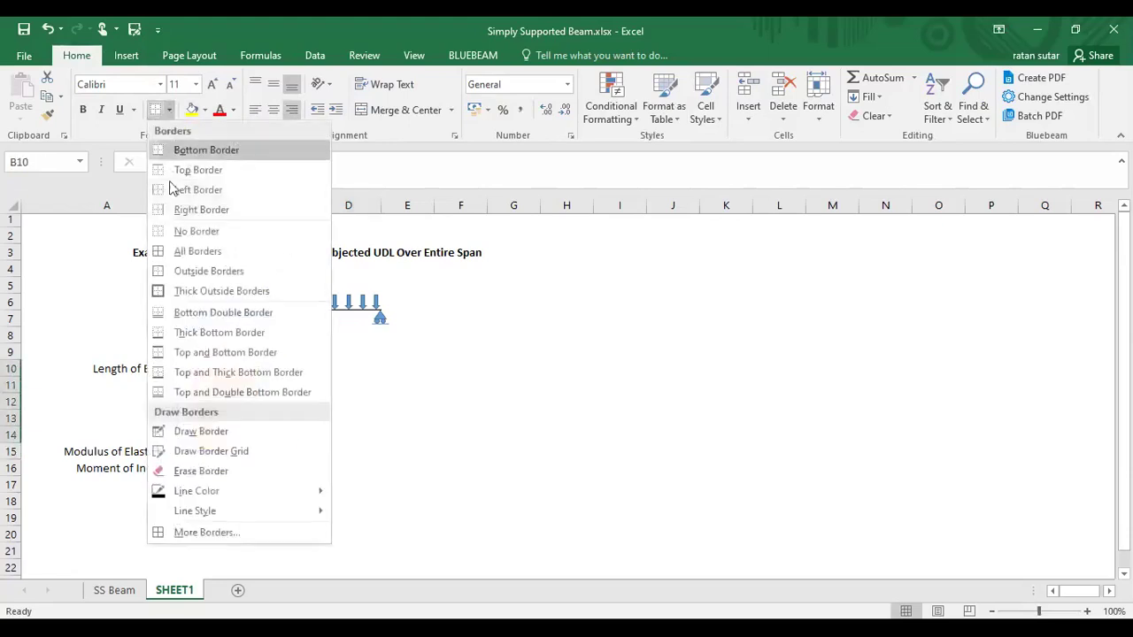
left_click(200, 255)
left_click(293, 460)
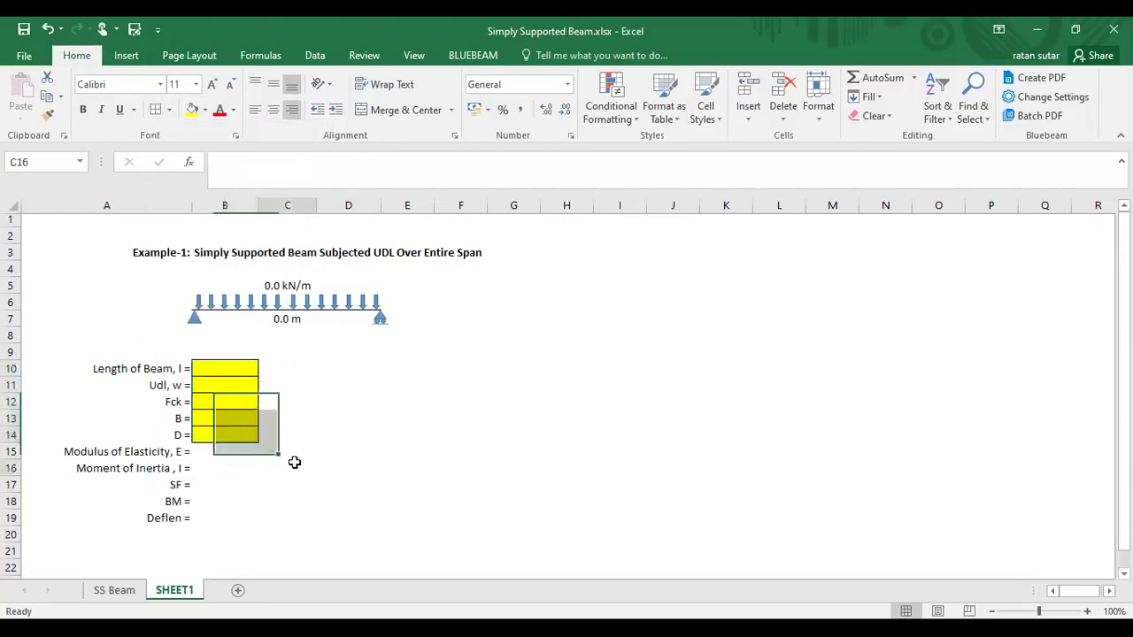
- Enter 5 as the beam length in B10 and 10 as the UDL in B11
left_click(223, 364)
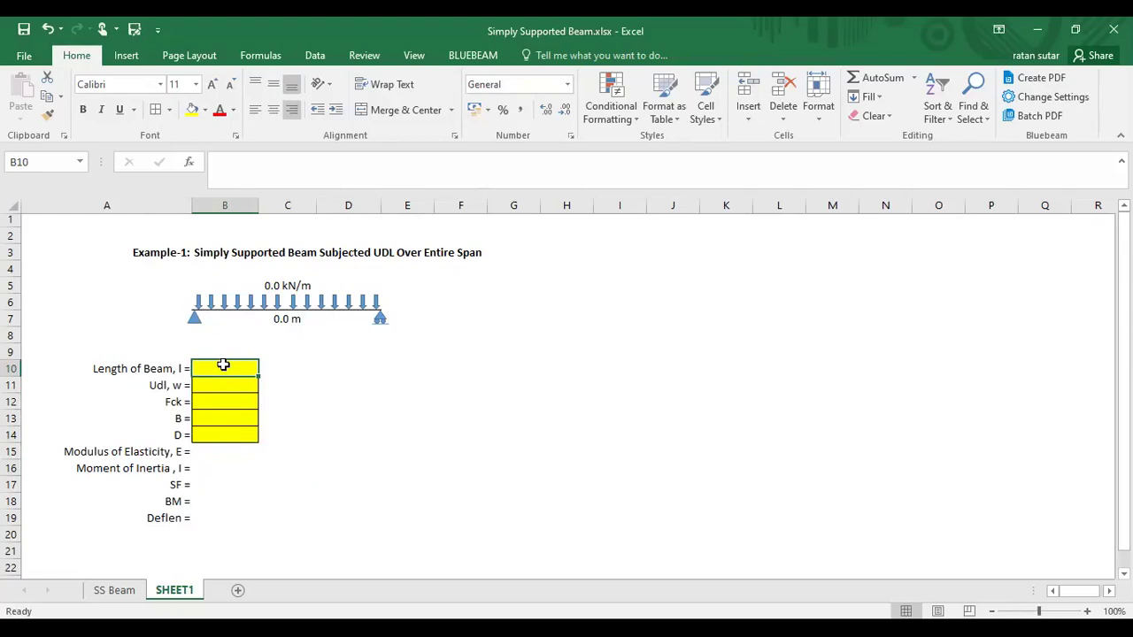
type("5")
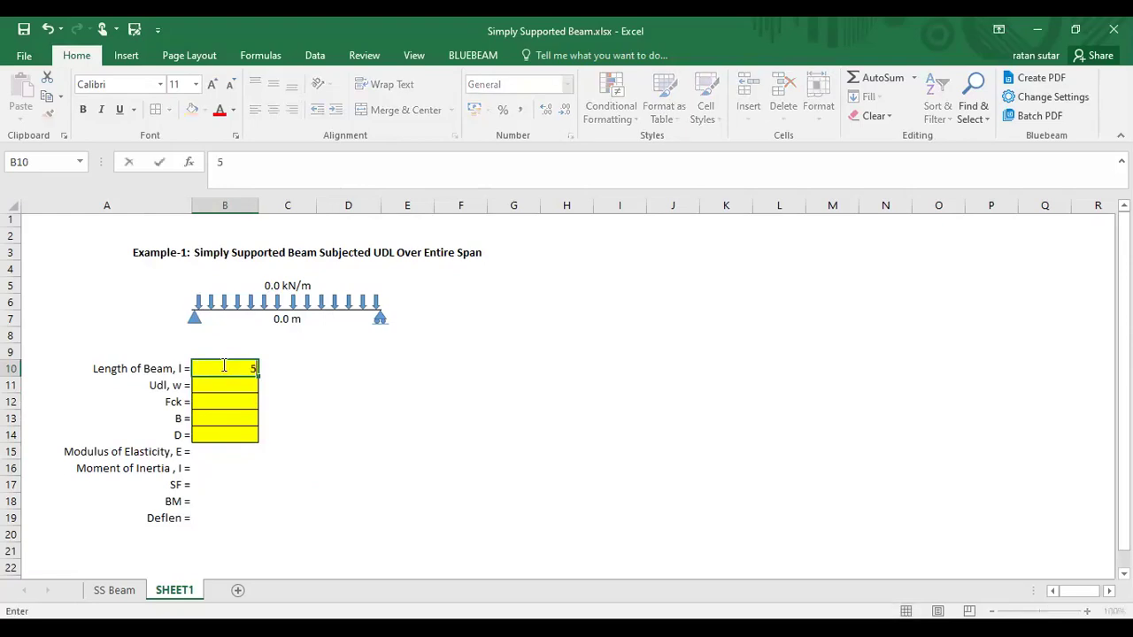
key("Return")
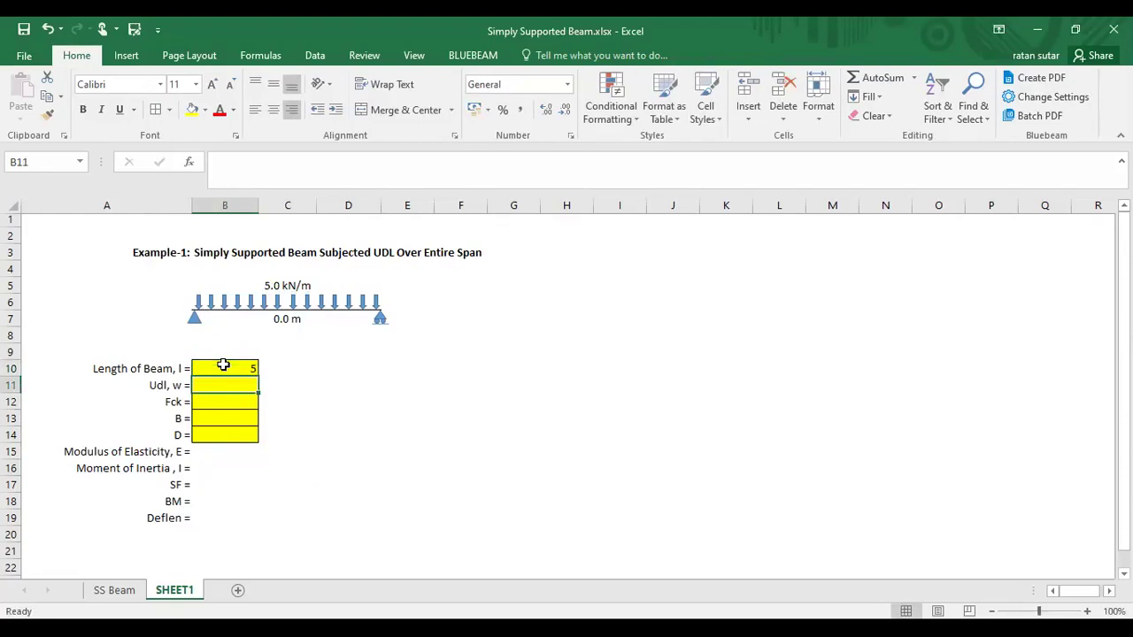
type("10")
key("Return")
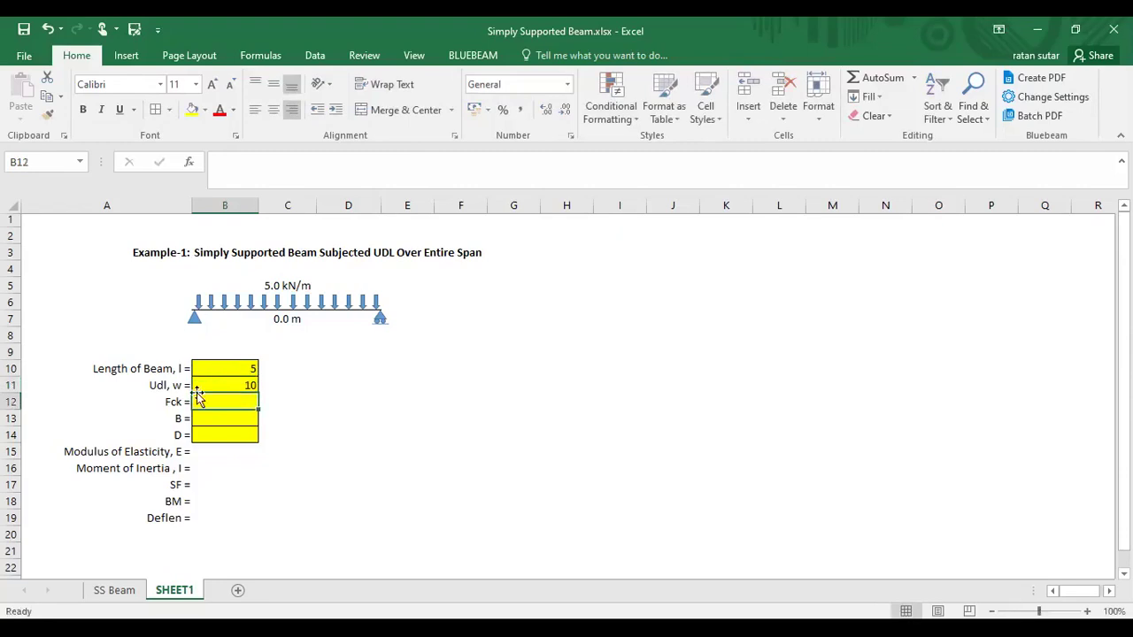
- Link the span label under the beam diagram in C7 to the beam length with =B10
left_click(280, 317)
left_click(292, 168)
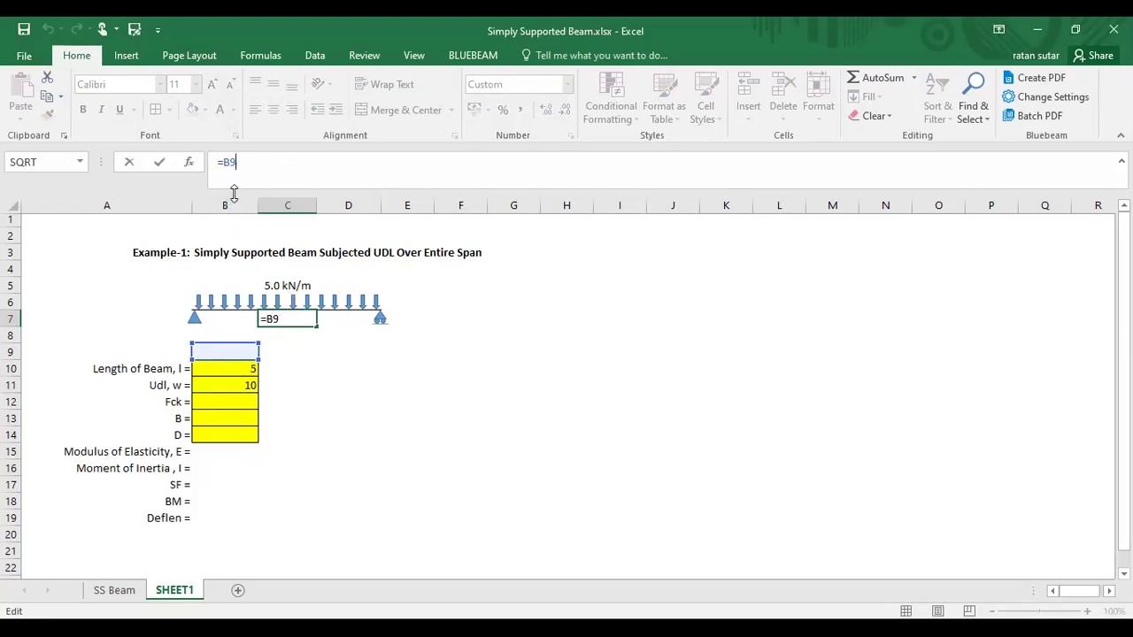
key("BackSpace")
key("BackSpace")
left_click(227, 371)
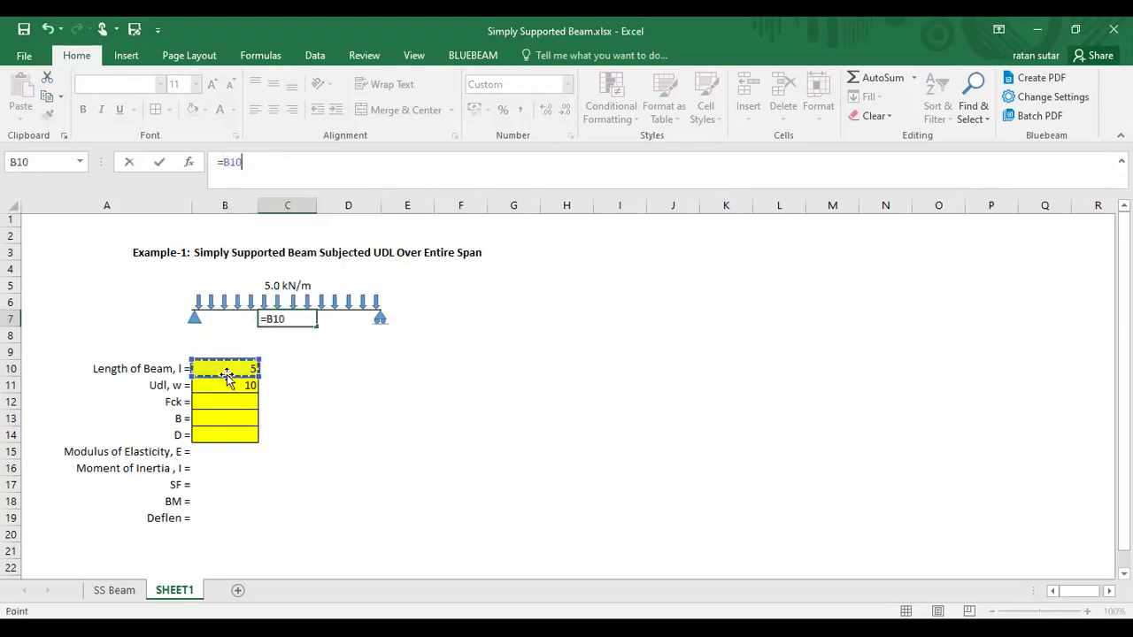
key("Return")
- Link the load label above the beam diagram in C5 to the UDL with =B11, and check both label formulas
left_click(283, 286)
left_click(277, 173)
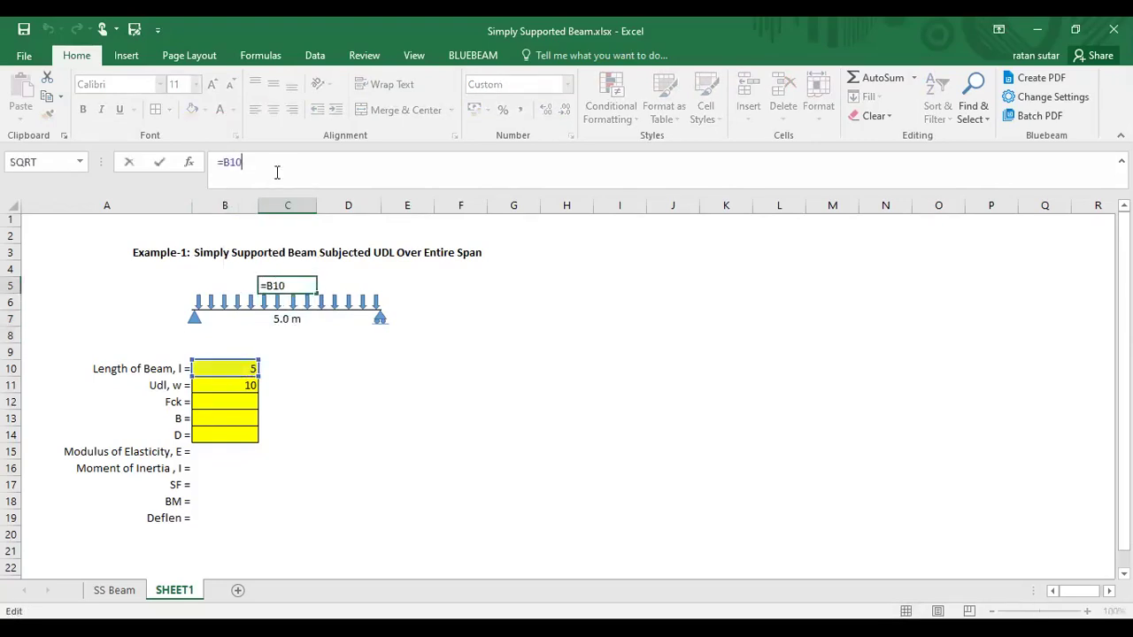
key("BackSpace")
key("BackSpace")
key("BackSpace")
left_click(242, 386)
key("ctrl+Return")
left_click(343, 366)
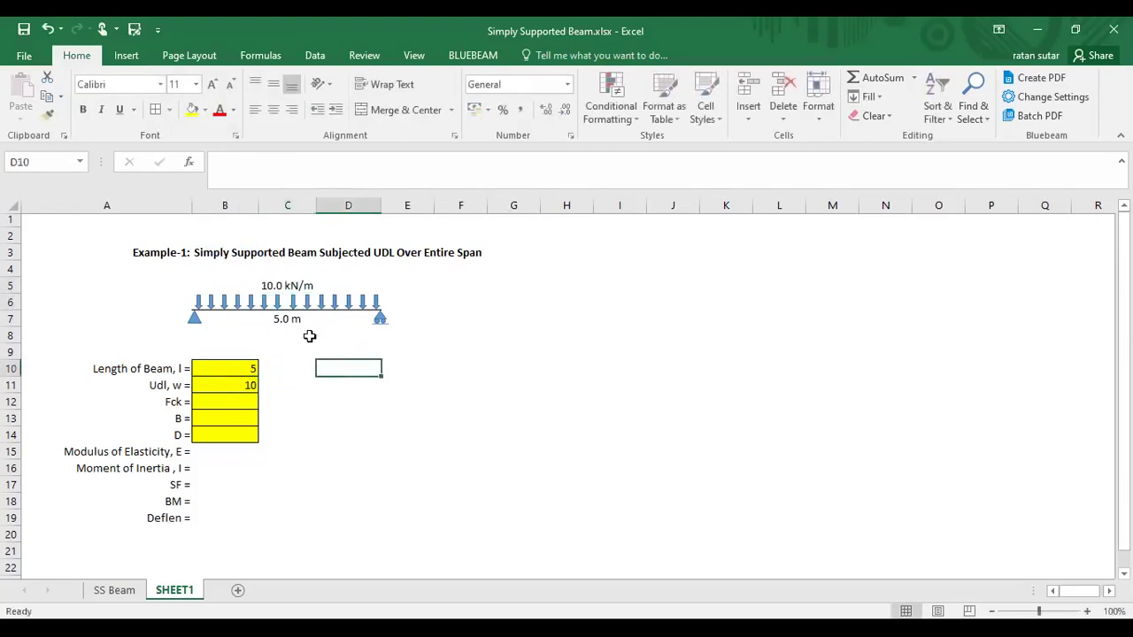
left_click(285, 283)
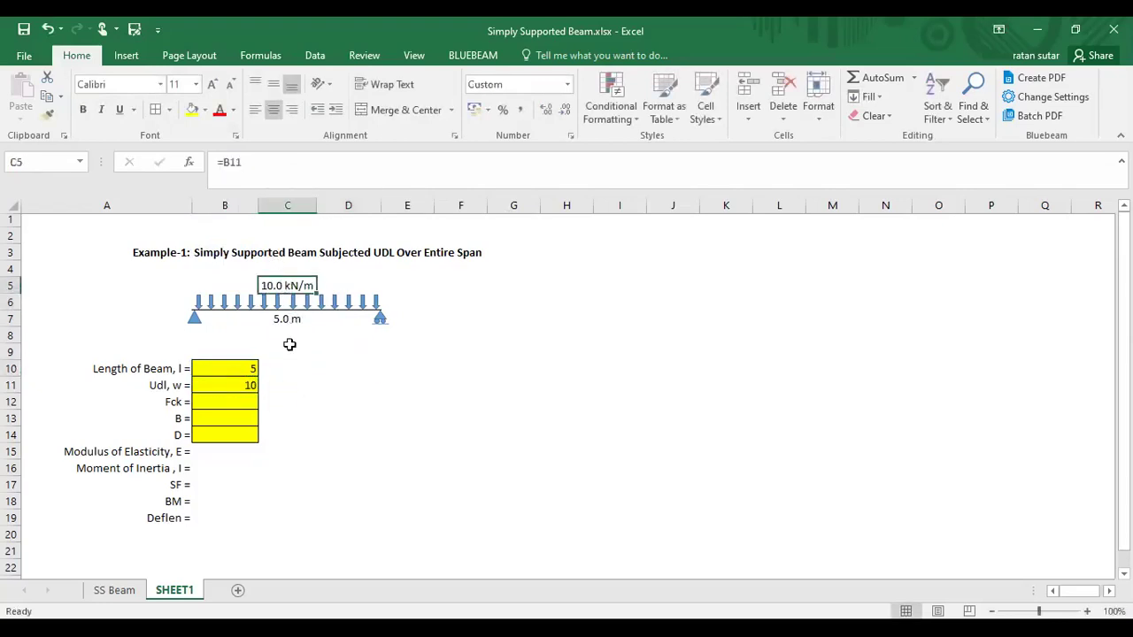
left_click(291, 319)
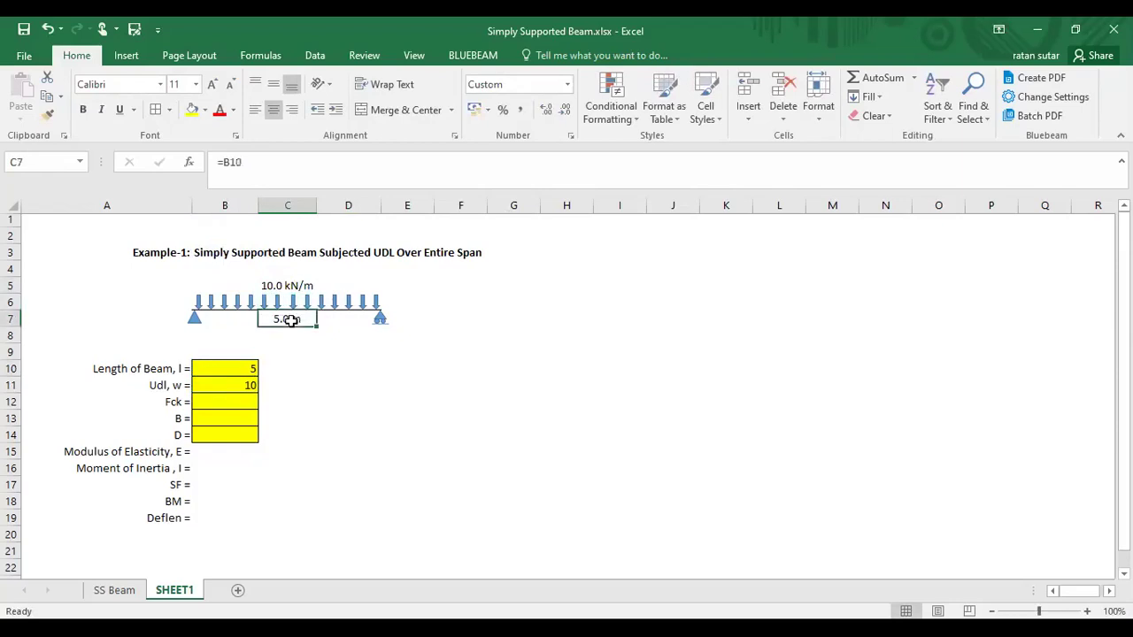
- Enter the units "m" in C10 for the beam length and "kN/m" in C11 for the UDL
left_click(276, 368)
type("m.")
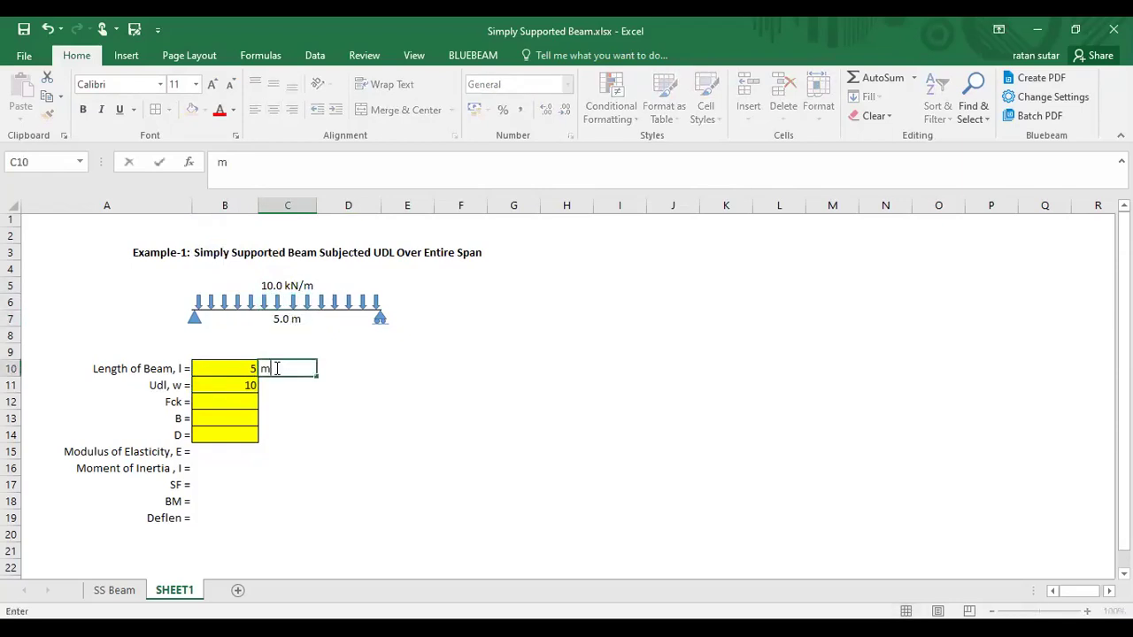
key("Return")
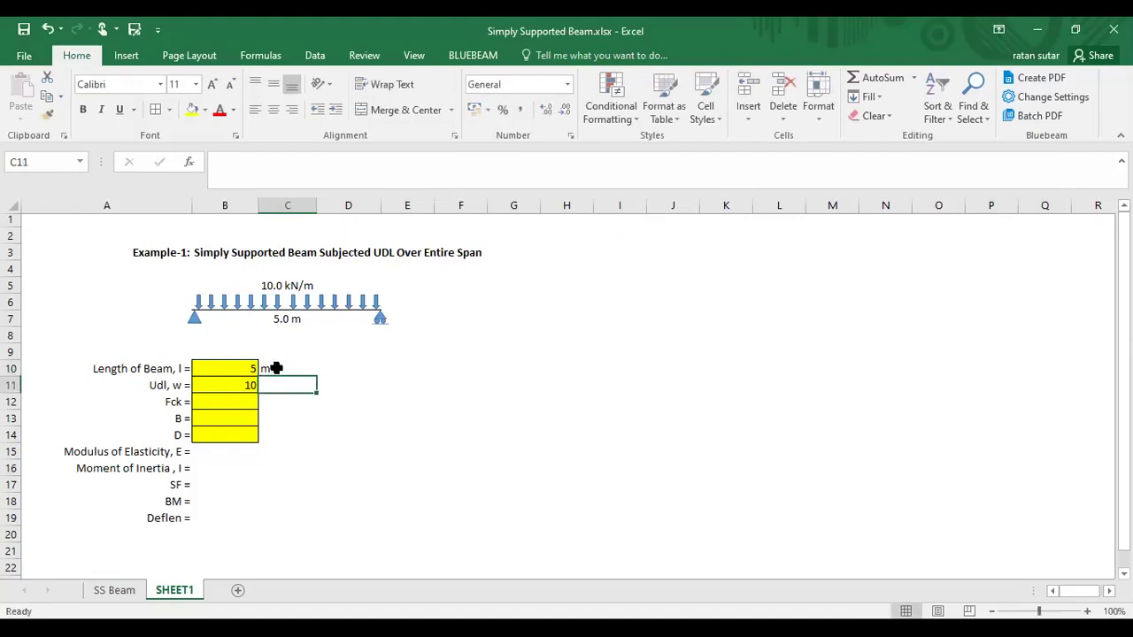
type("kN")
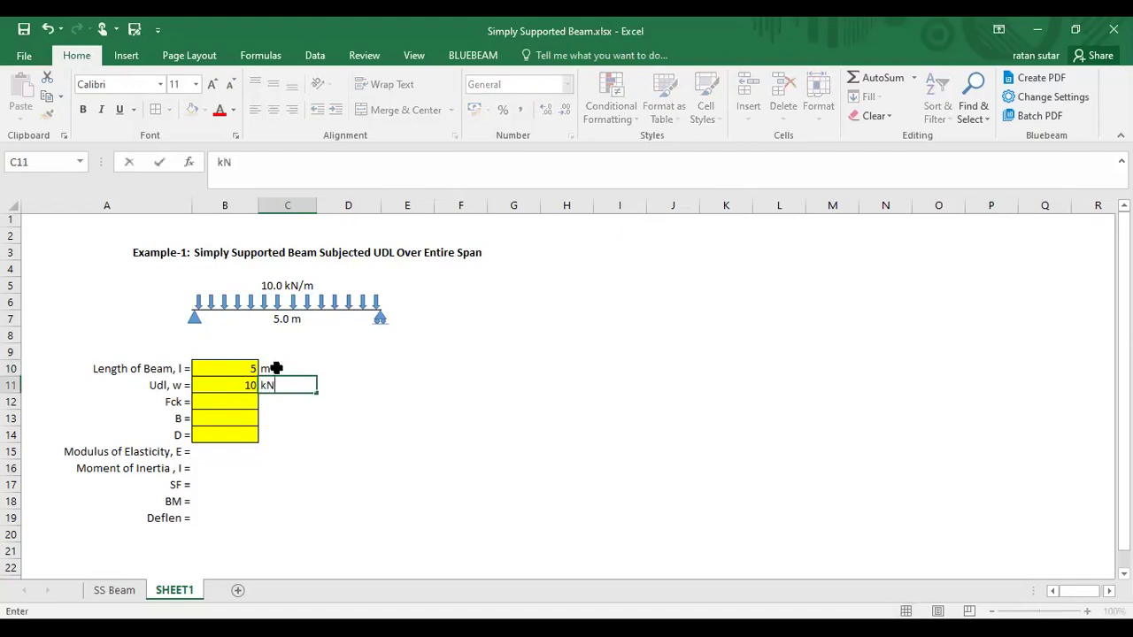
type("/m.")
key("BackSpace")
key("Return")
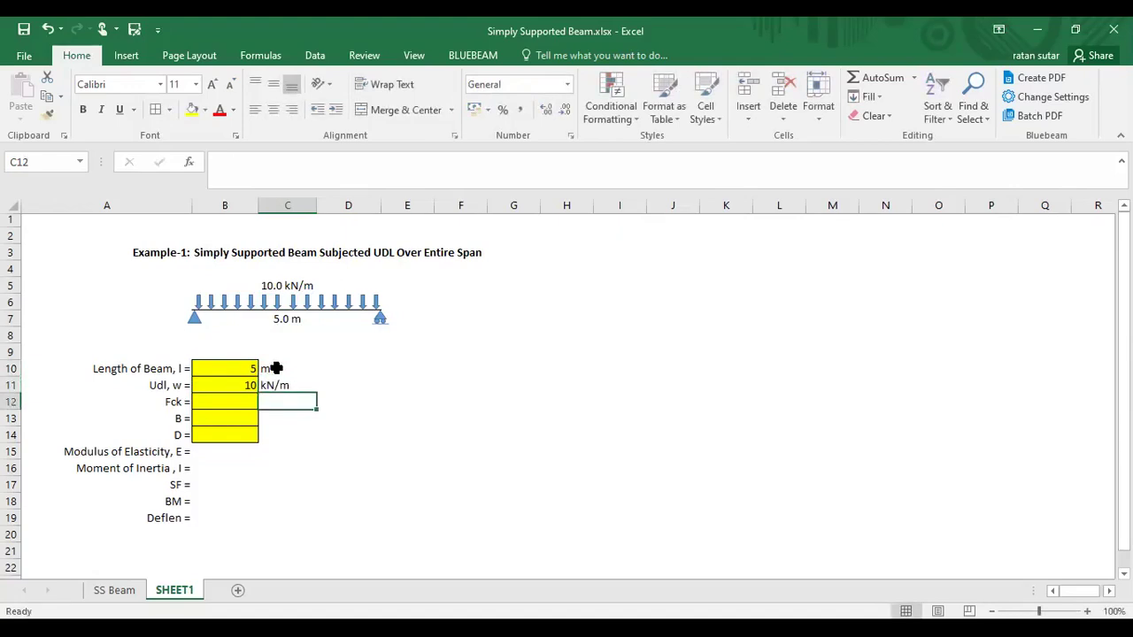
- Enter the unit "N/mm2" for Fck in cell C12, with a capital N
type("n.m")
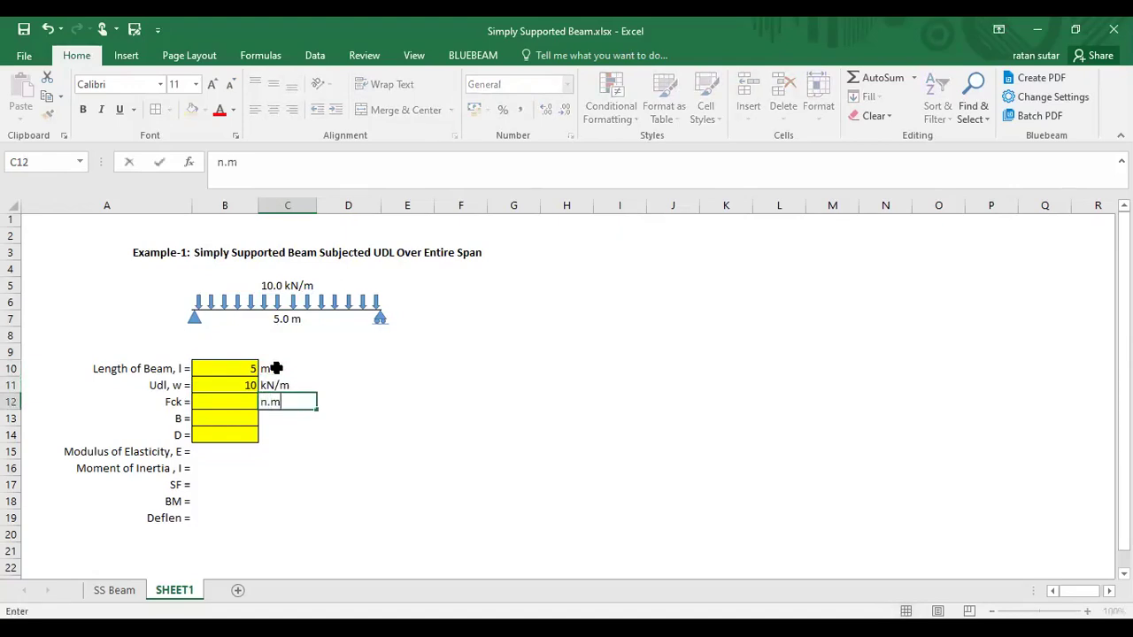
type("m2")
left_click(270, 402)
key("BackSpace")
type("/mm2")
key("Return")
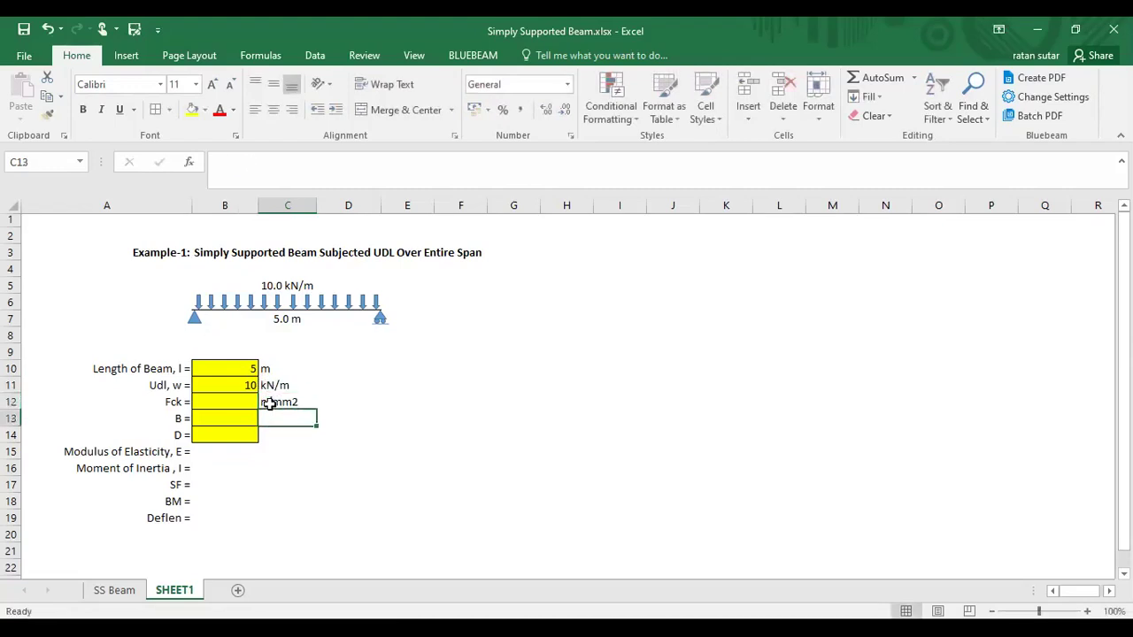
left_click(270, 402)
double_click(270, 402)
key("BackSpace")
type("N")
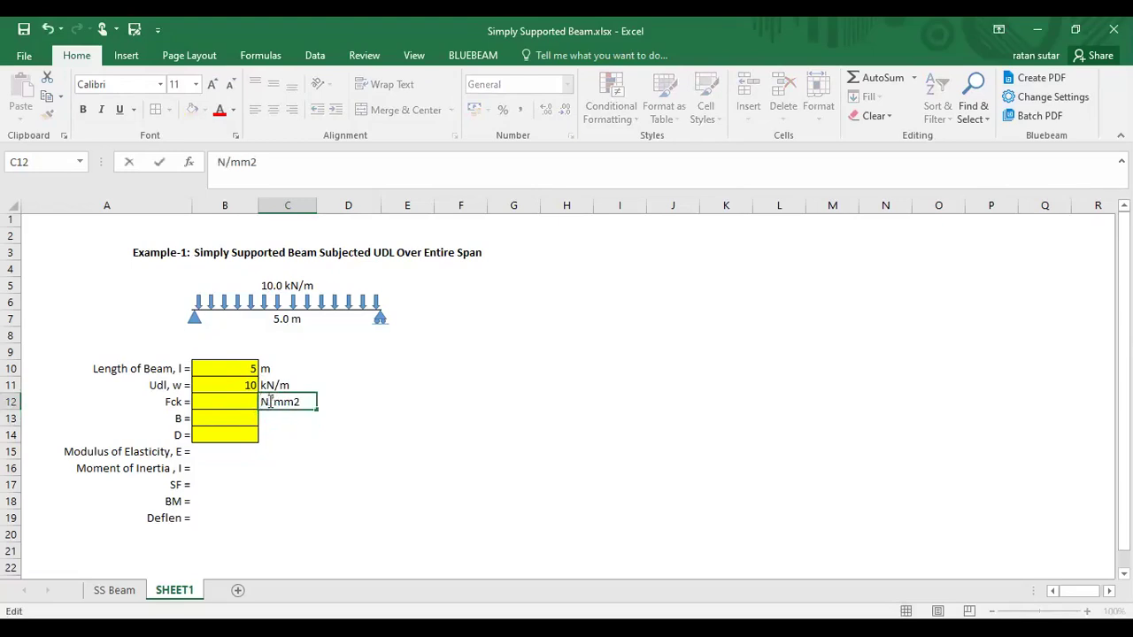
key("Return")
- Enter the unit "mm" for the section dimensions B and D in cells C13 and C14
type("mm")
key("Return")
type("mm")
key("Return")
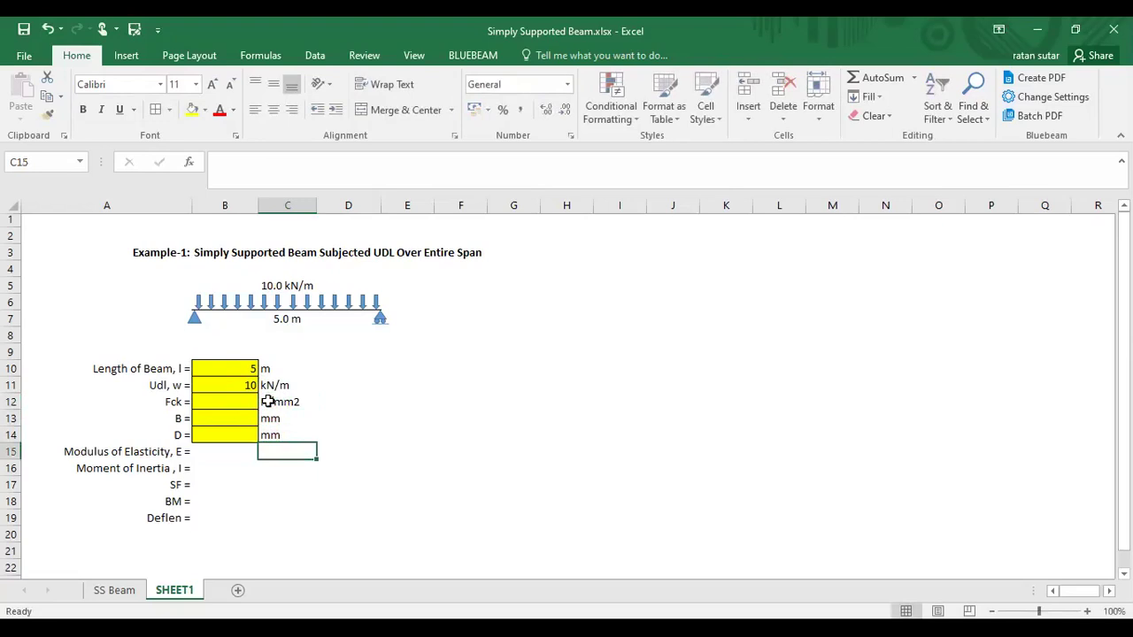
- Enter the input values 30 for Fck in B12, 230 for B in B13 and 500 for D in B14
left_click(241, 403)
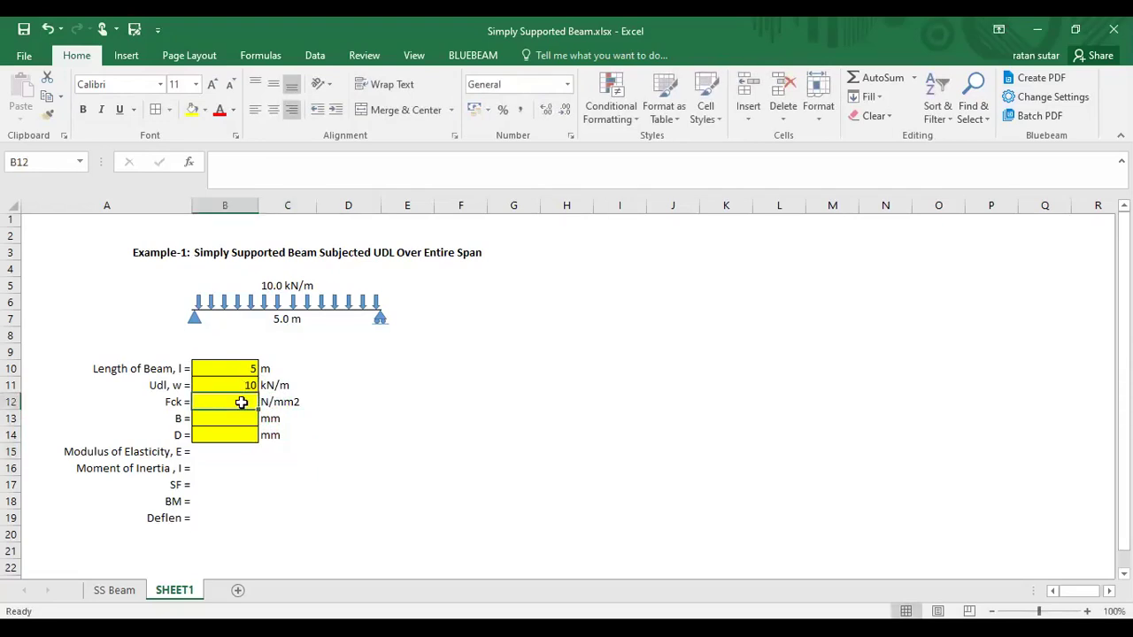
type("30")
key("Return")
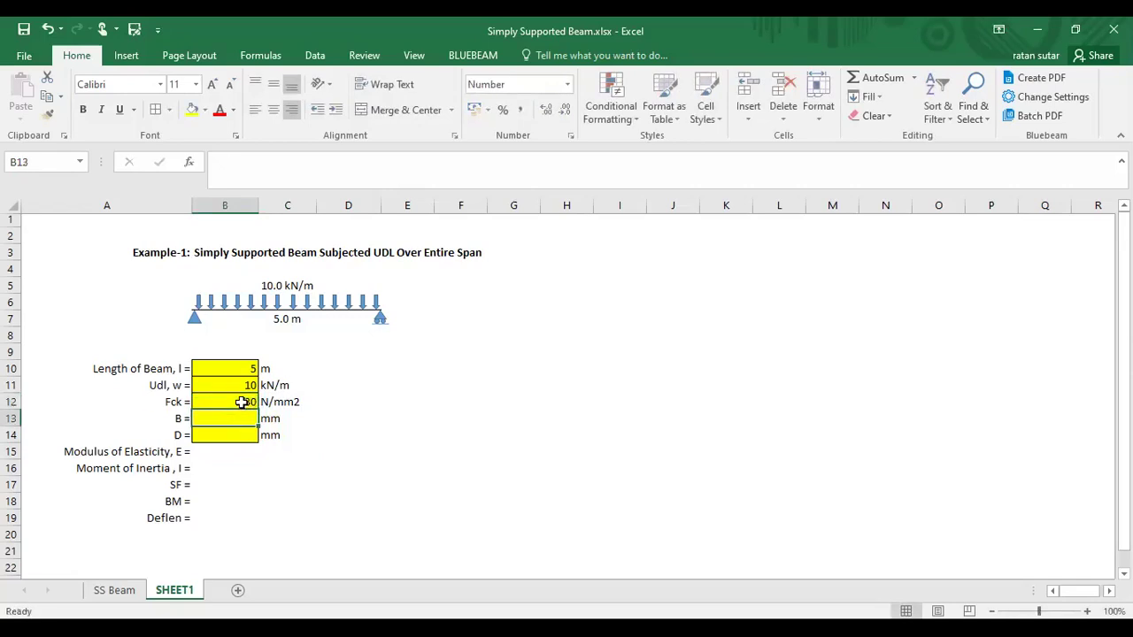
type("230")
key("Return")
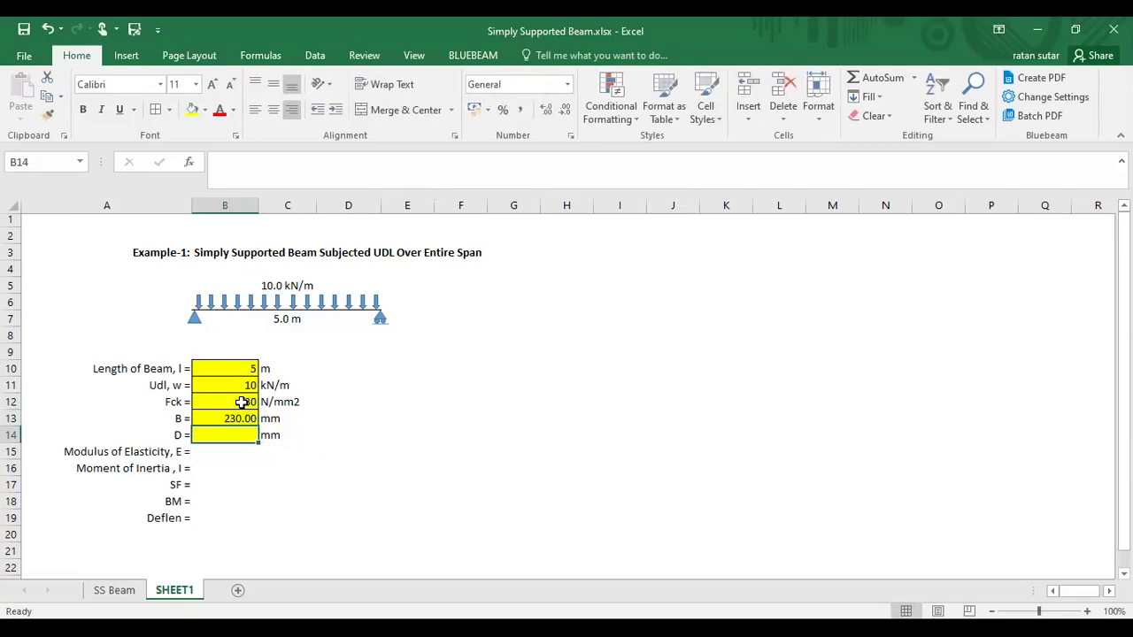
type("5000")
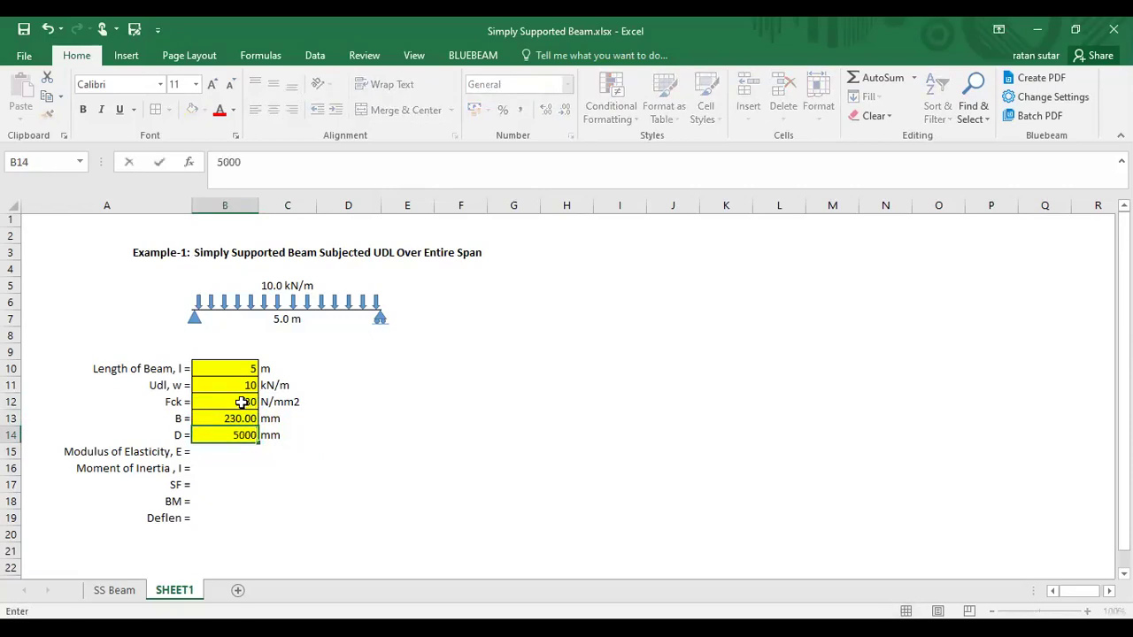
key("BackSpace")
key("Return")
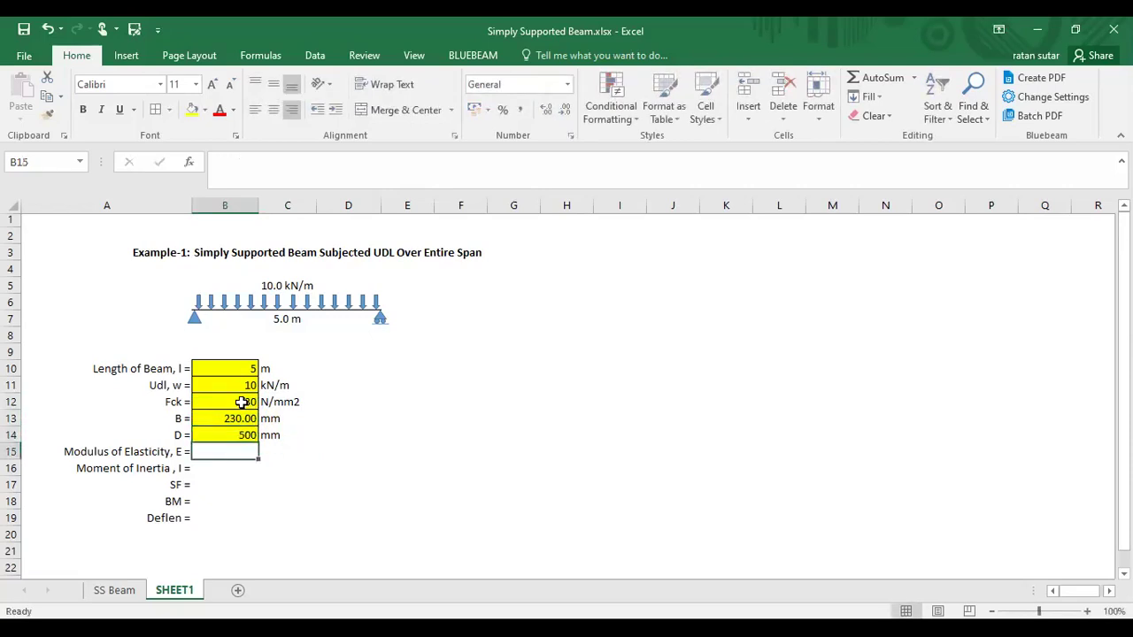
- Format the section width B in cell B13 to show no decimal places, and review the input cells B10:B14
left_click(229, 415)
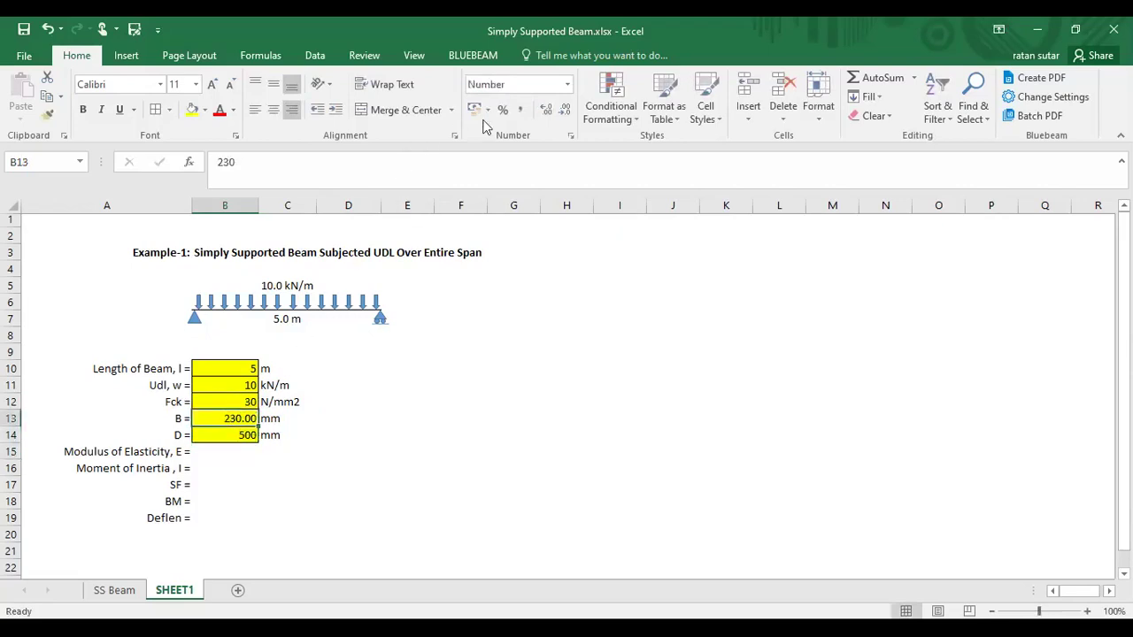
left_click(565, 112)
left_click(565, 113)
left_click(426, 420)
left_click_drag(245, 362, 247, 430)
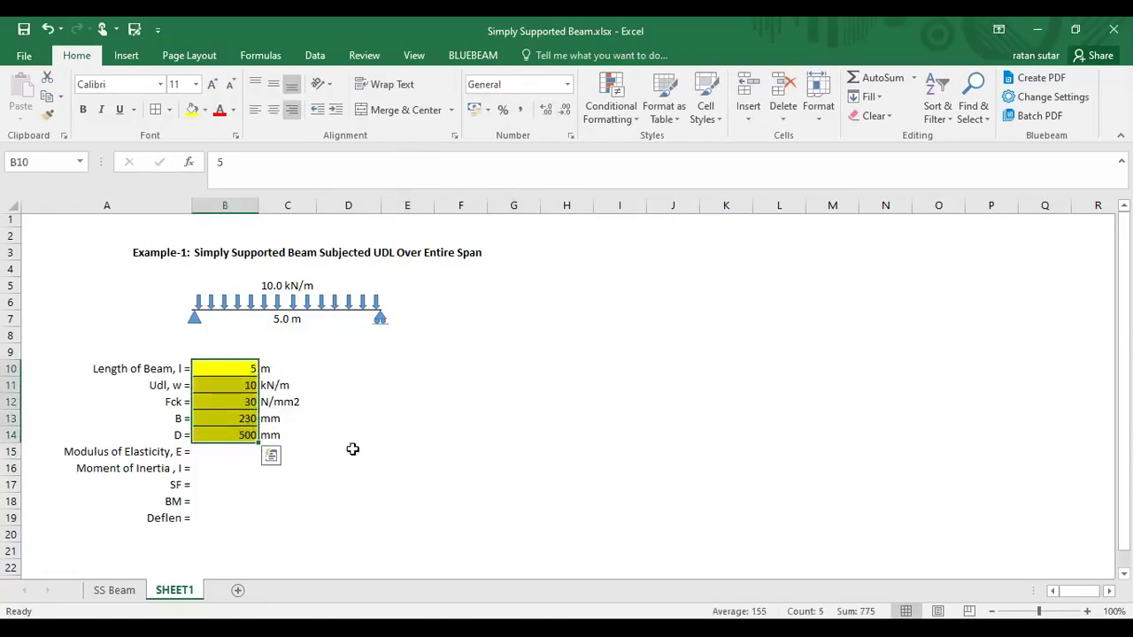
- Consult the E formula on the SS Beam sheet and enter =5000*SQRT(B12) in SHEET1 cell B15 for the modulus of elasticity
left_click(221, 453)
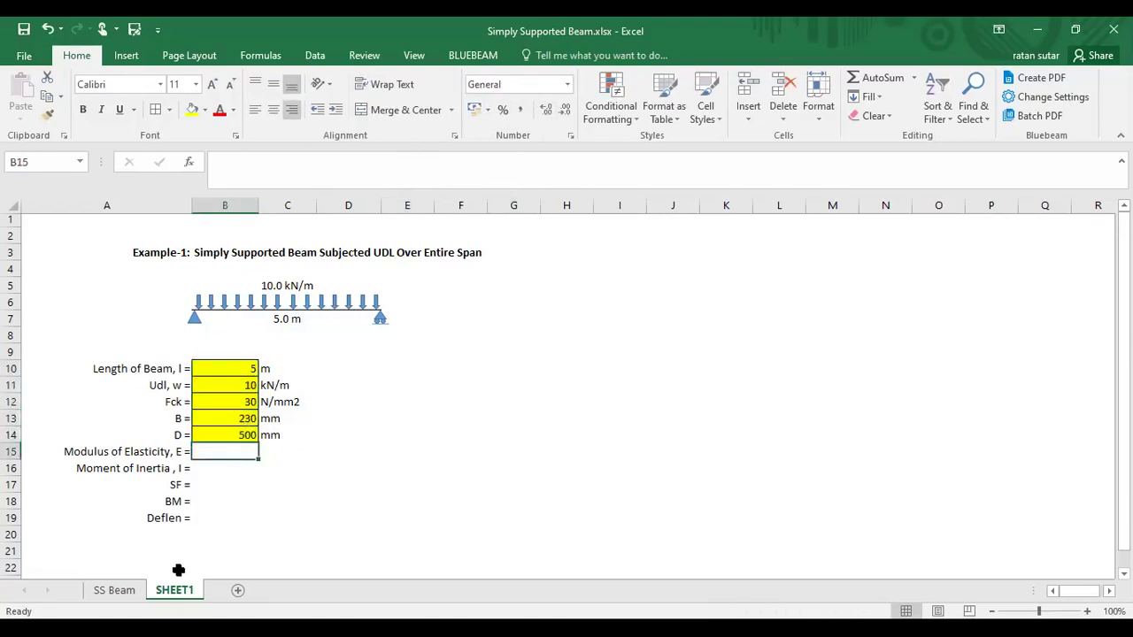
left_click(115, 591)
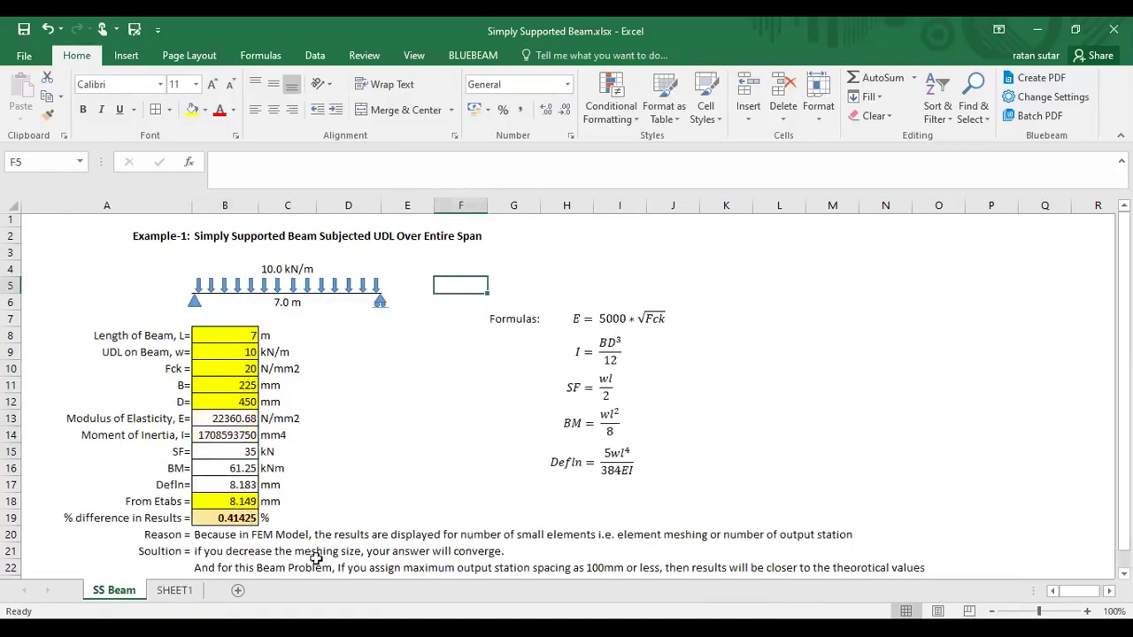
left_click(173, 590)
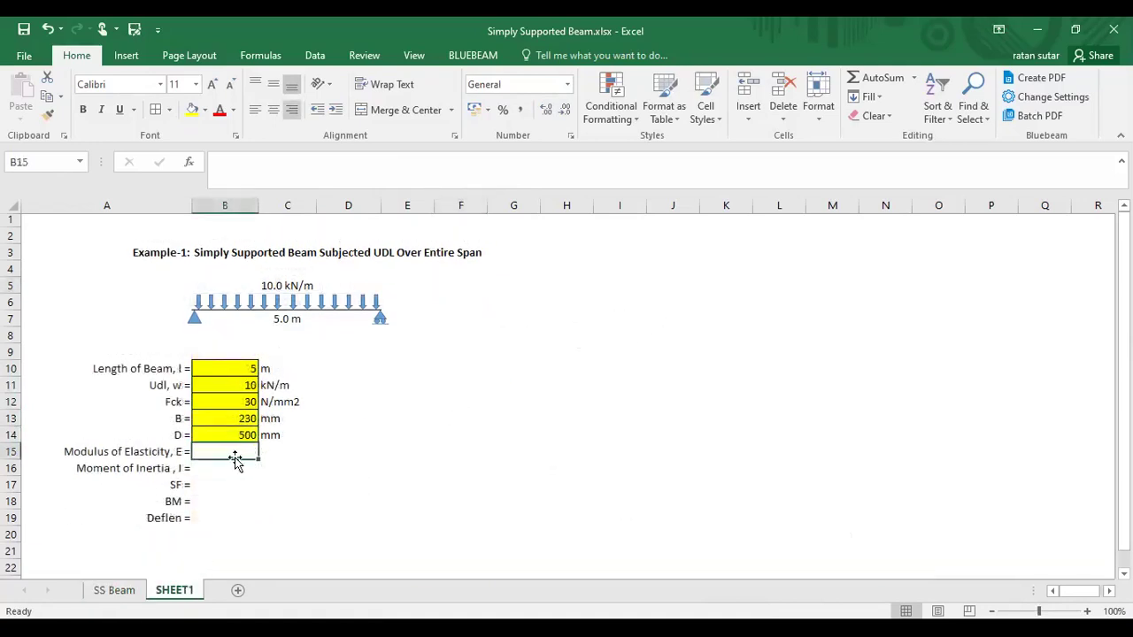
type("=")
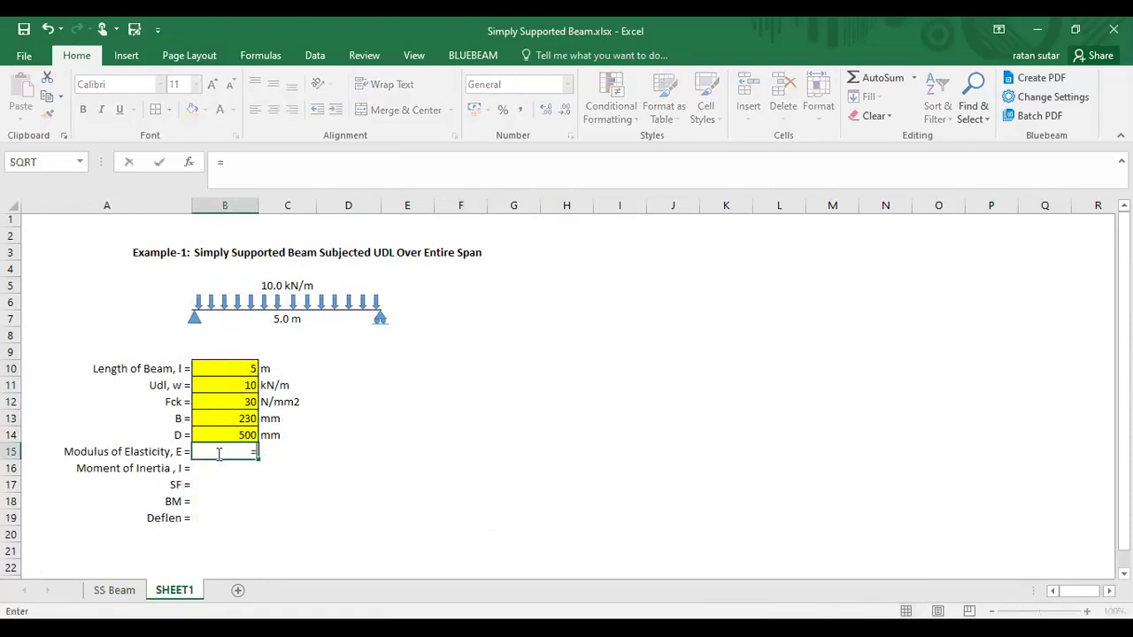
type("sqrt")
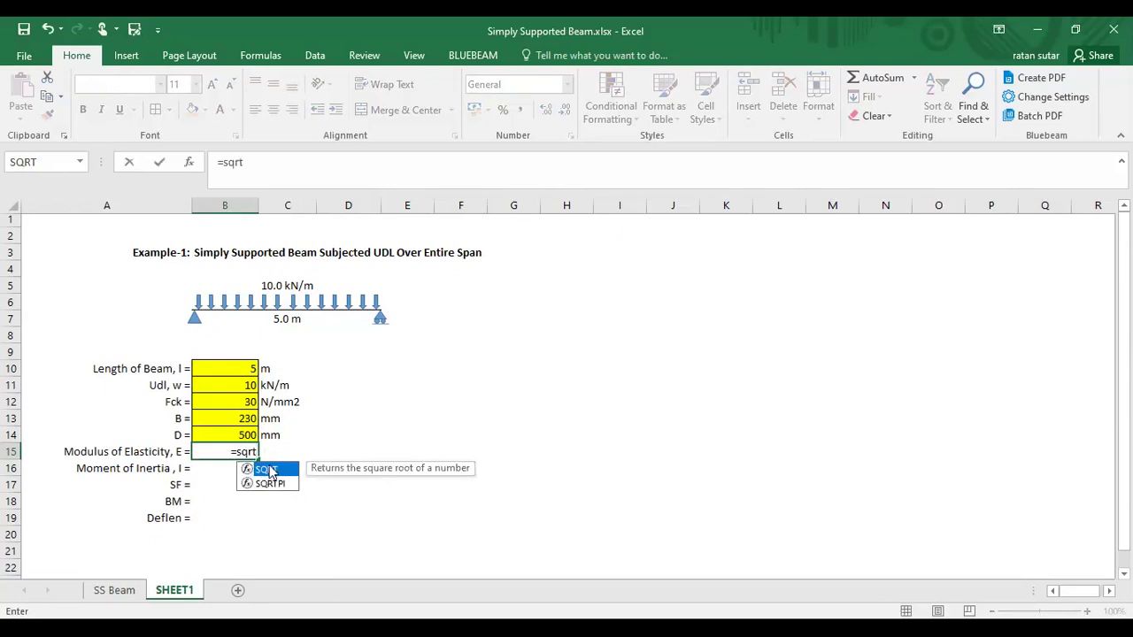
double_click(267, 470)
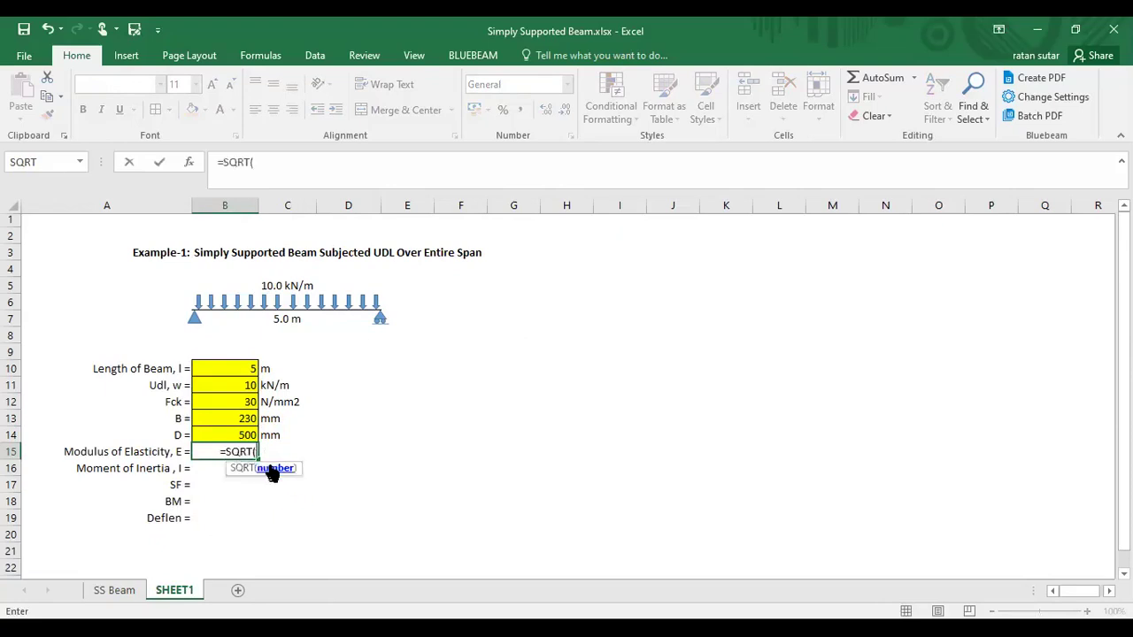
left_click(229, 400)
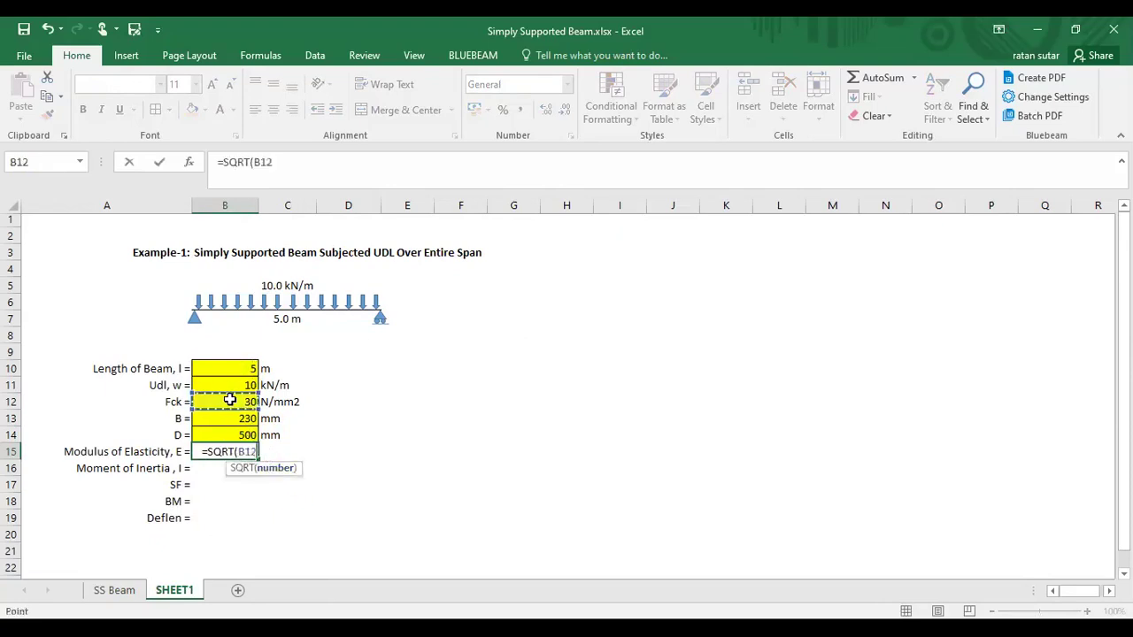
type(")")
left_click(224, 163)
type("5000")
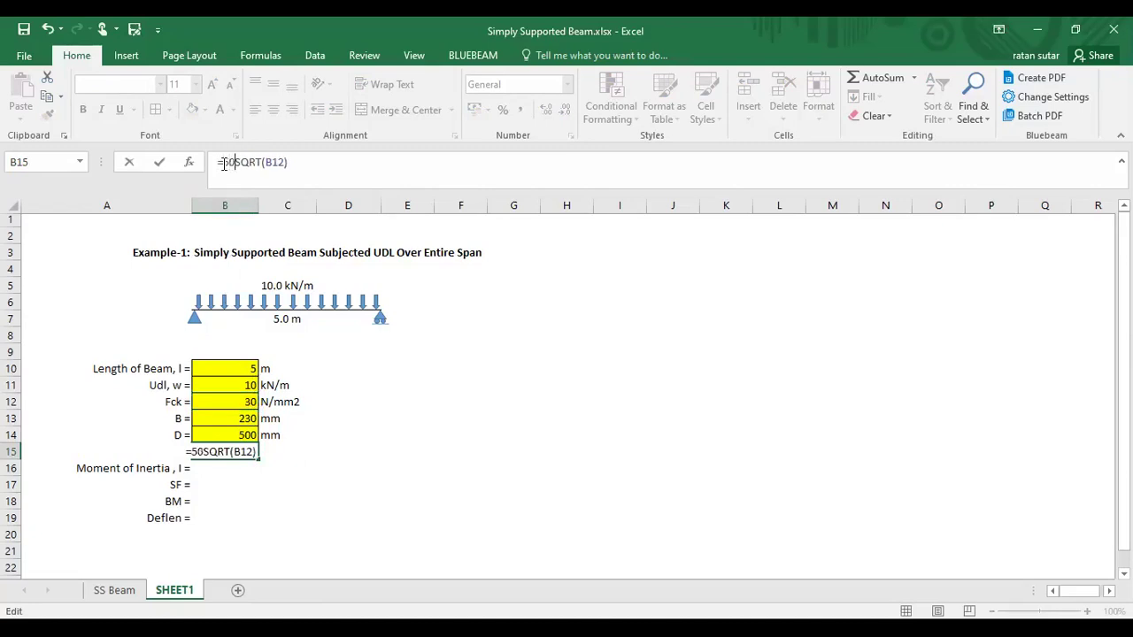
type("*")
key("Return")
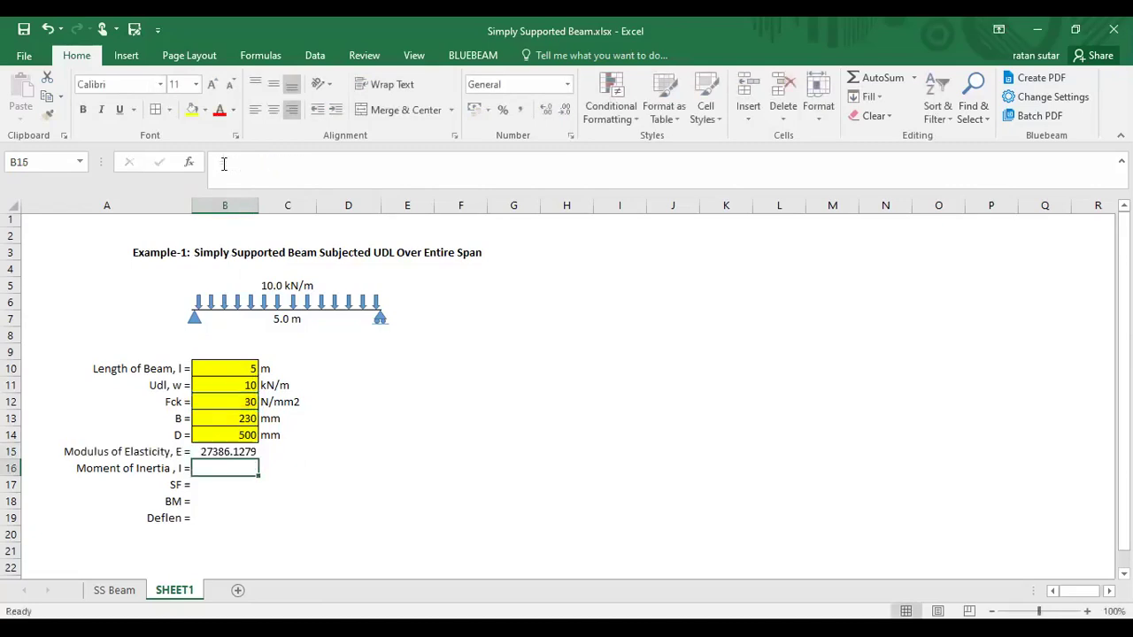
- Check the modulus of elasticity formula in B15 and enter its unit "N/mm2" in C15
left_click(252, 451)
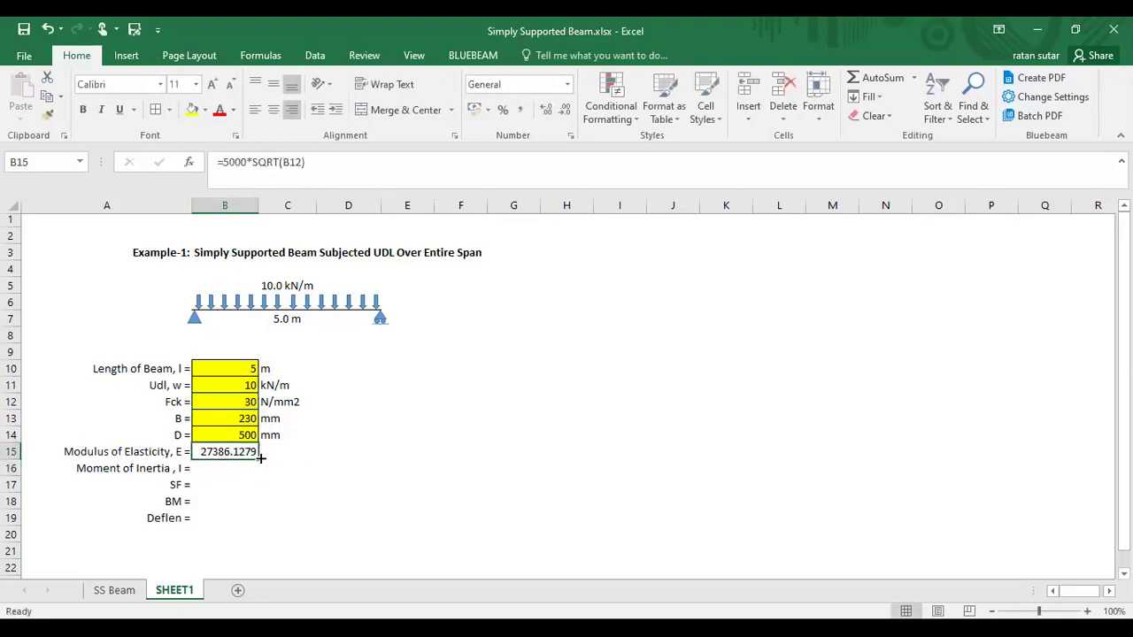
left_click(269, 450)
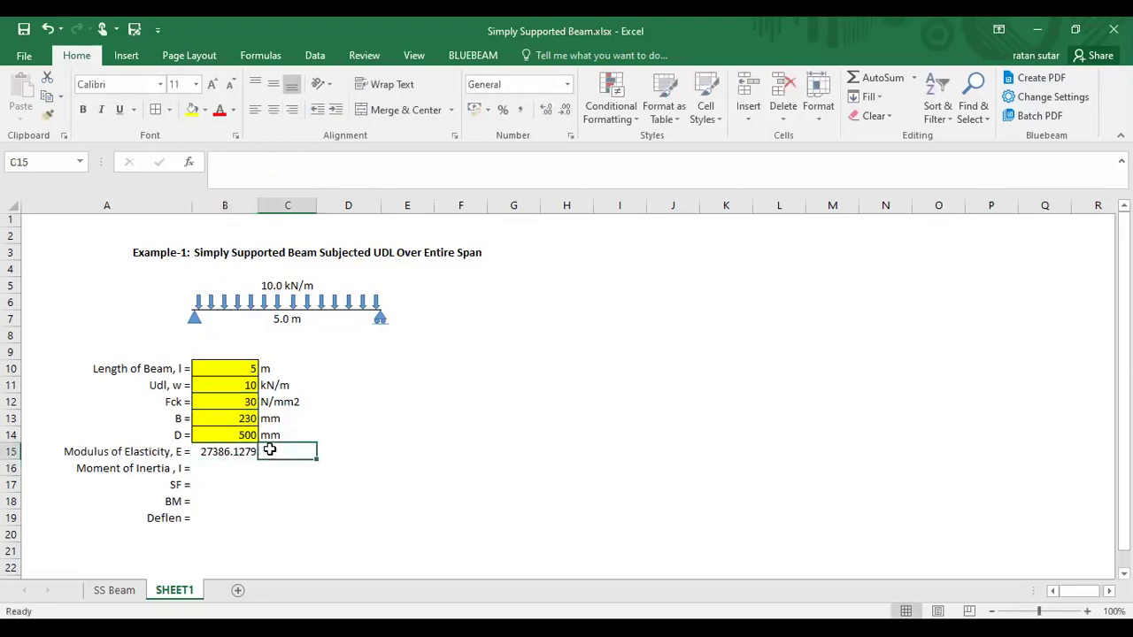
left_click(246, 449)
left_click(288, 450)
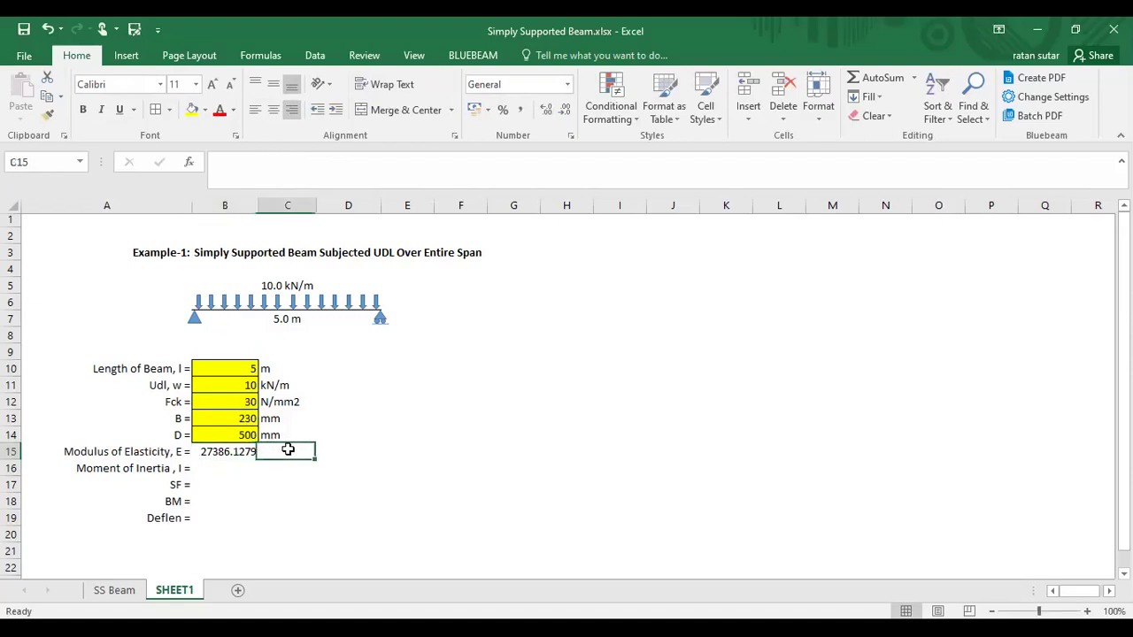
type("N/mm2")
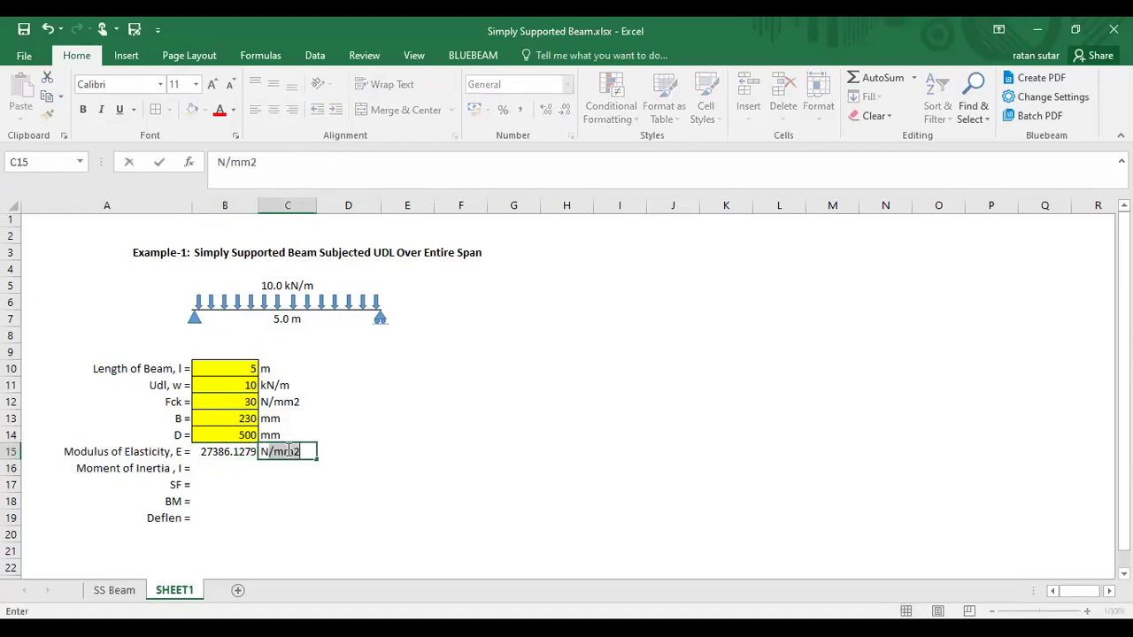
key("Return")
- Consult the I formula on the SS Beam sheet and enter =(B13*B14^3)/12 in SHEET1 cell B16 for the moment of inertia
key("Left")
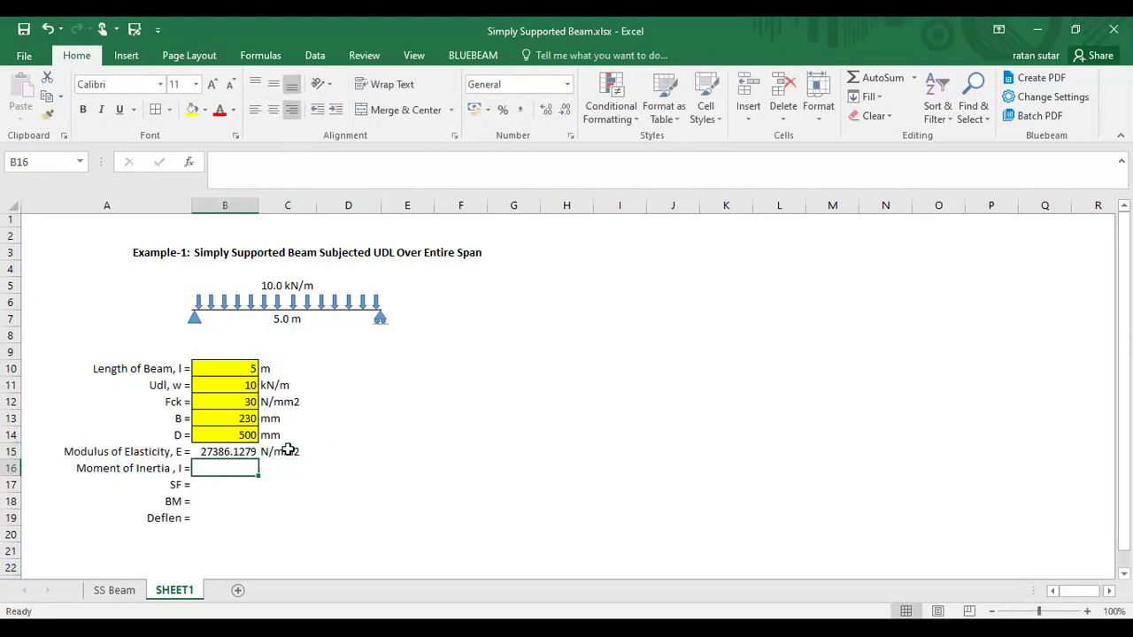
left_click(118, 591)
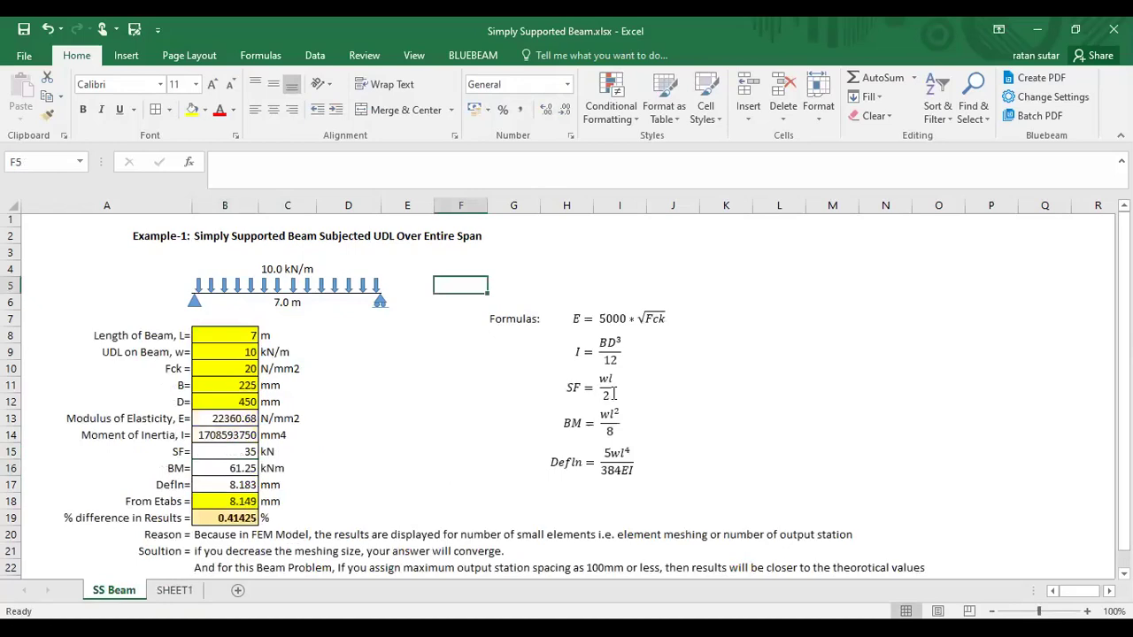
left_click(176, 590)
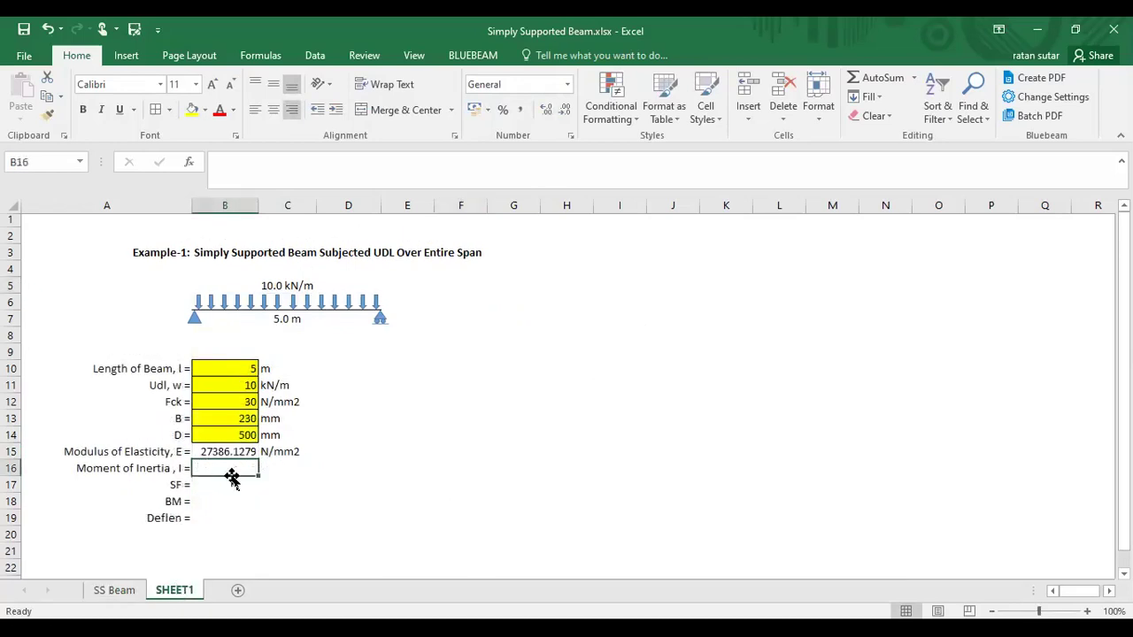
type("=")
left_click(223, 416)
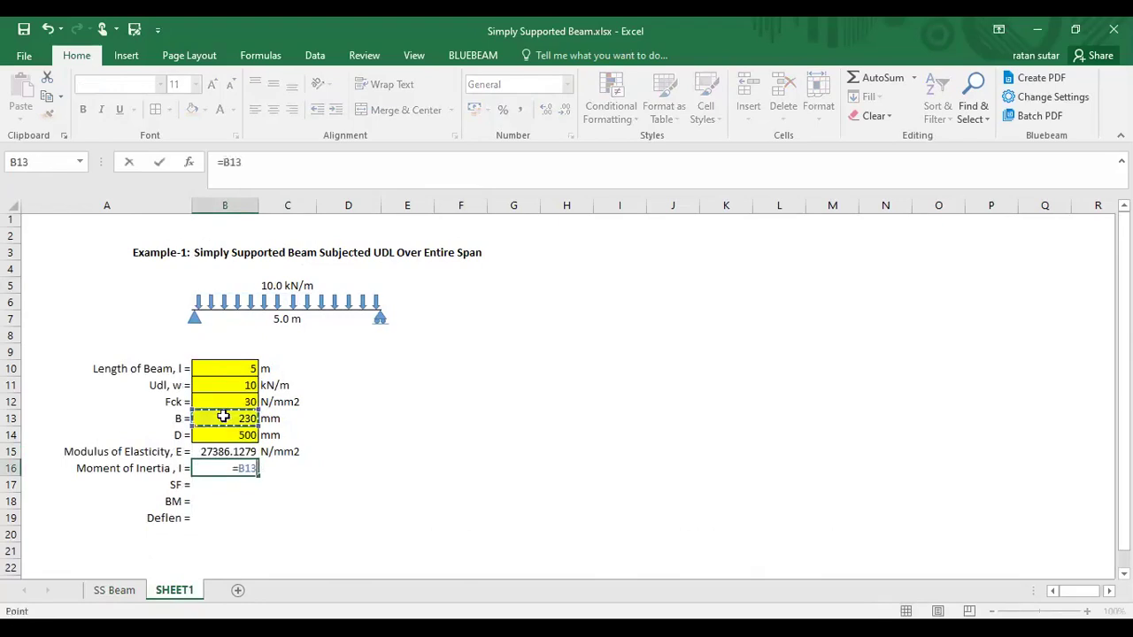
type("*")
left_click(230, 436)
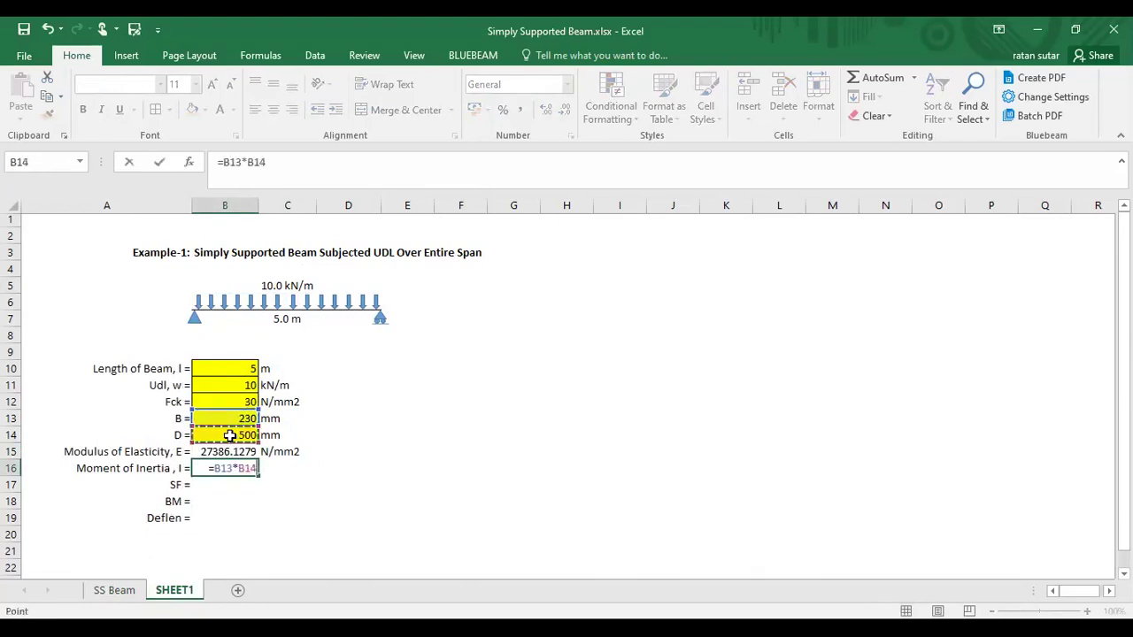
type("^3")
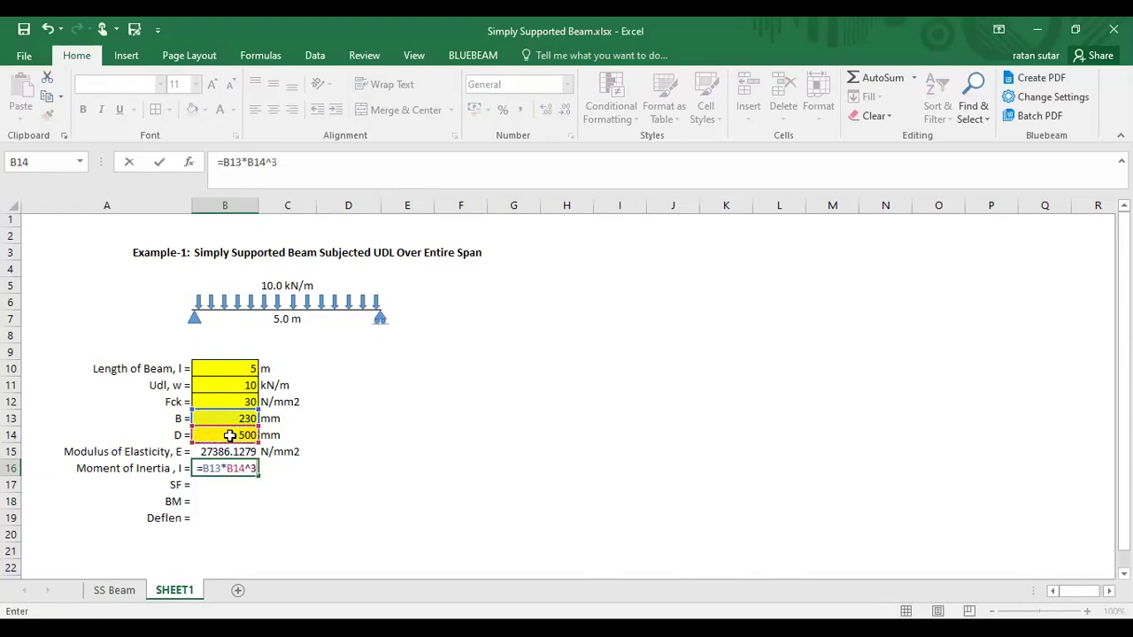
left_click(225, 164)
type("(")
left_click(305, 162)
type(")/")
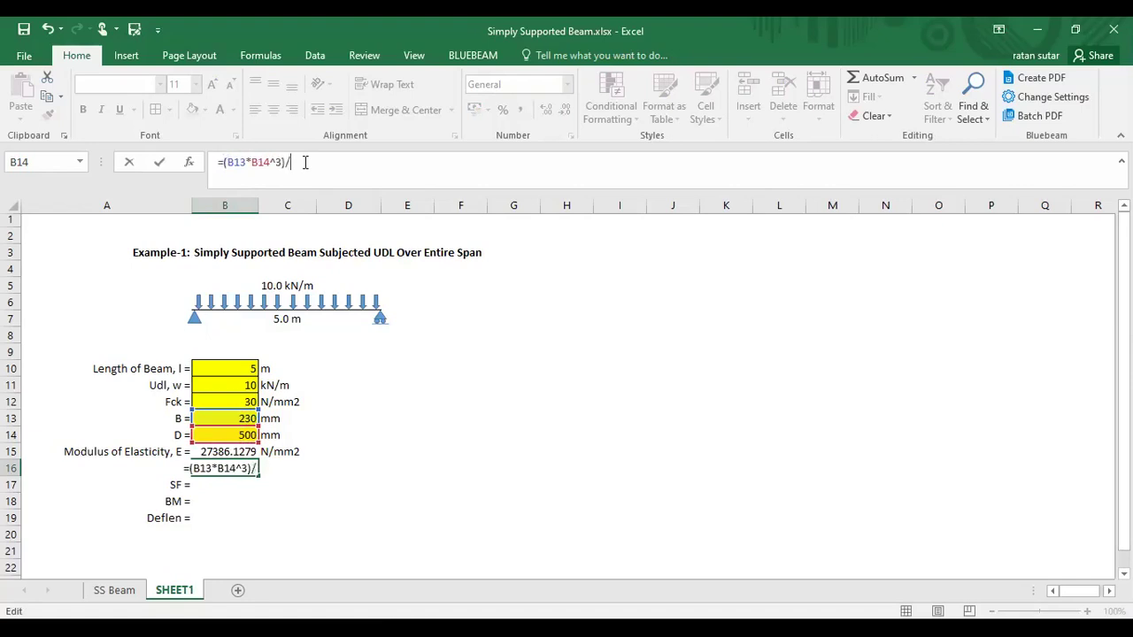
type("12")
key("Return")
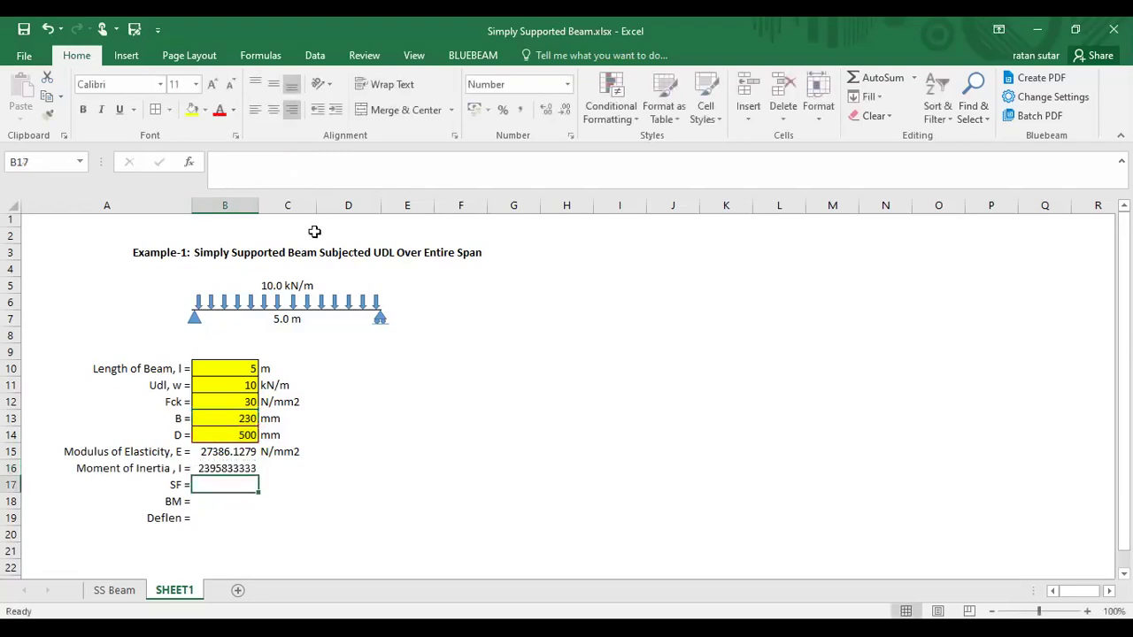
- Check the moment of inertia formula in B16 and enter its unit "mm4" in C16
left_click(227, 466)
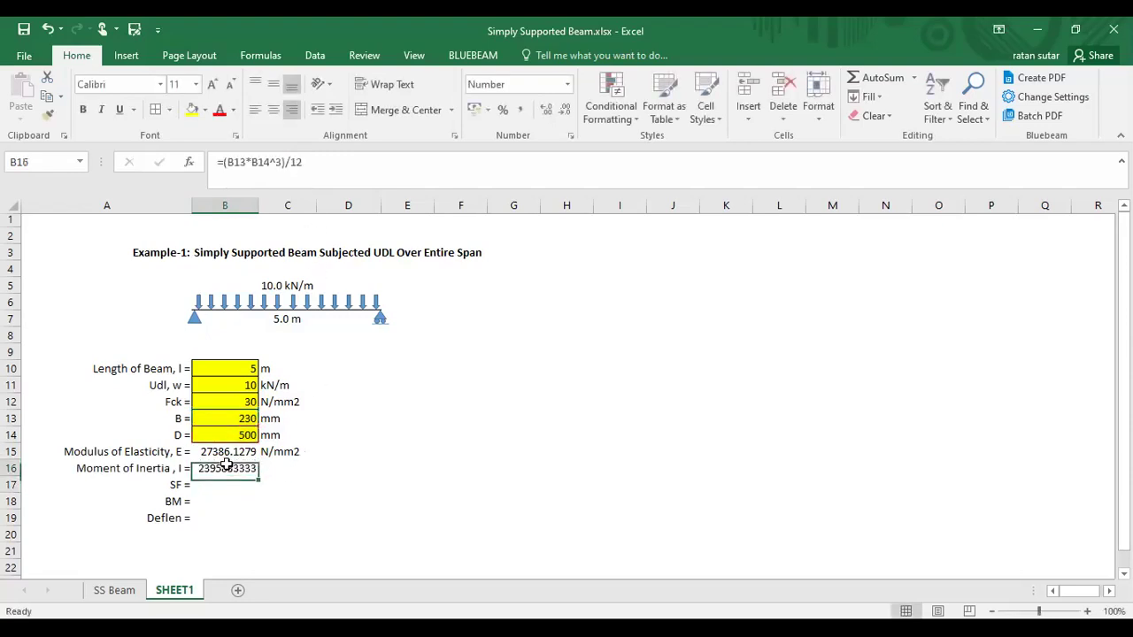
left_click(273, 467)
type("mm")
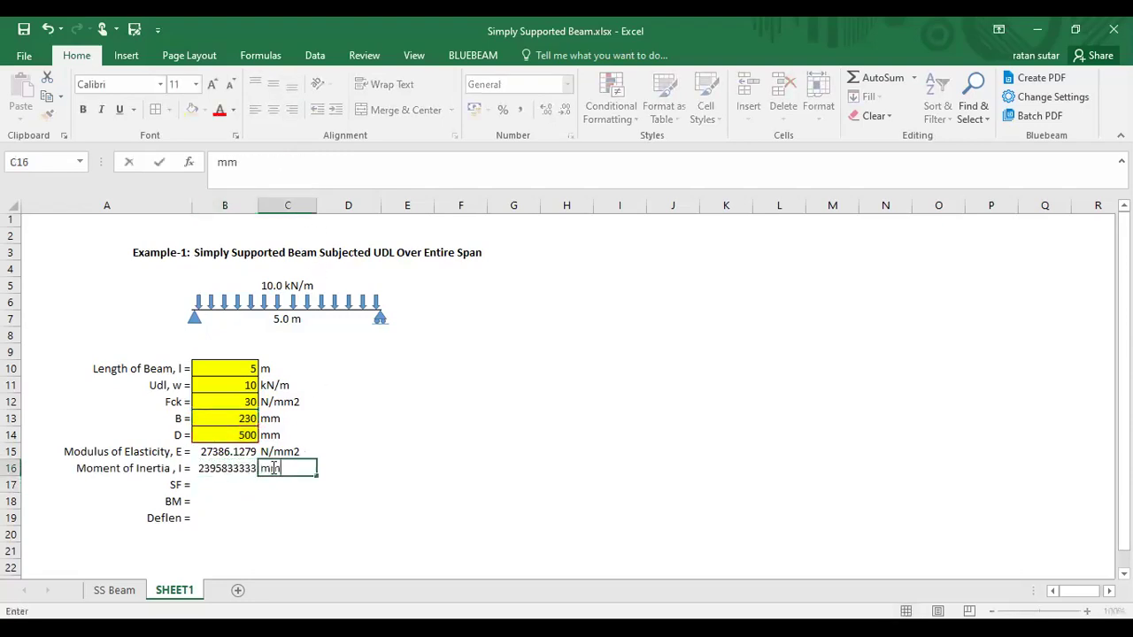
type("4")
key("Return")
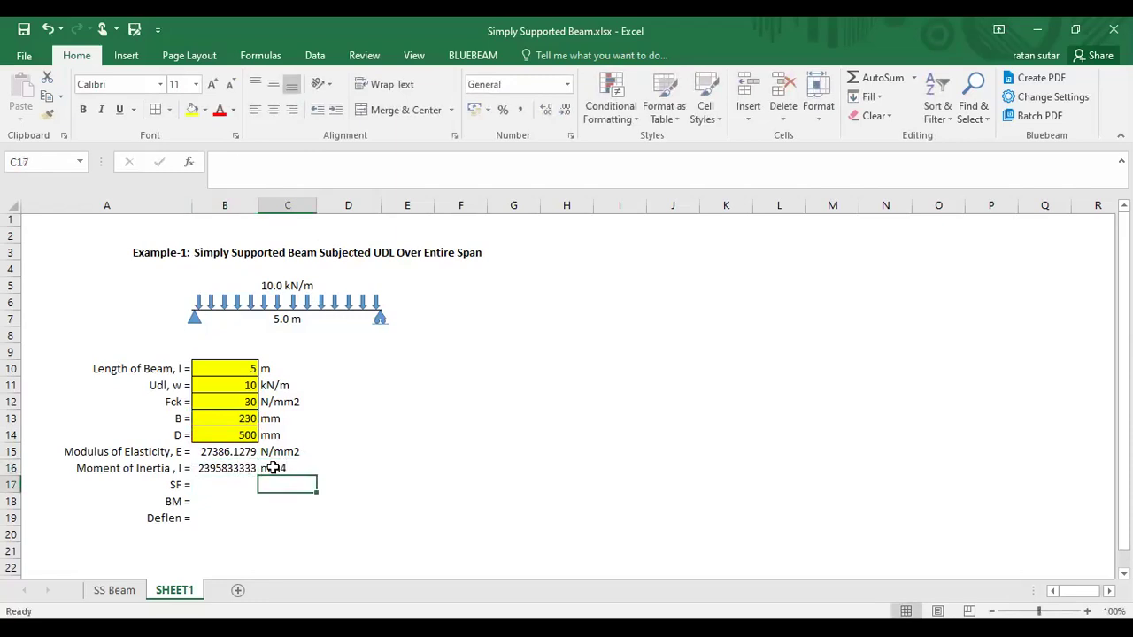
- Consult the SF formula on the SS Beam sheet and enter =B11*B10/2 in SHEET1 cell B17 for the shear force
left_click(213, 482)
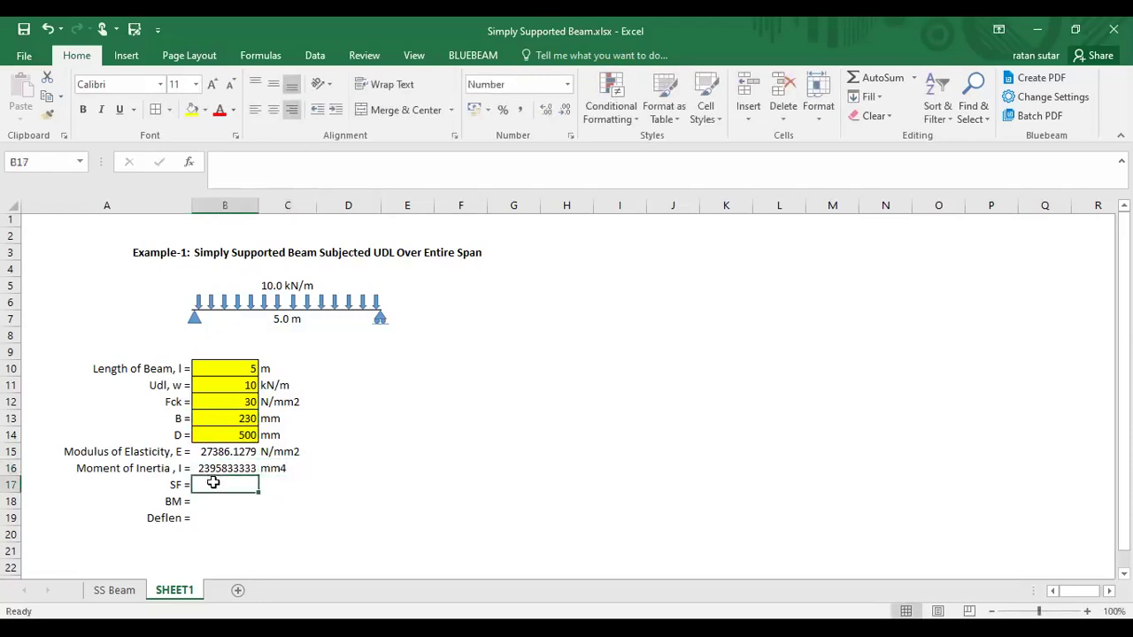
left_click(124, 591)
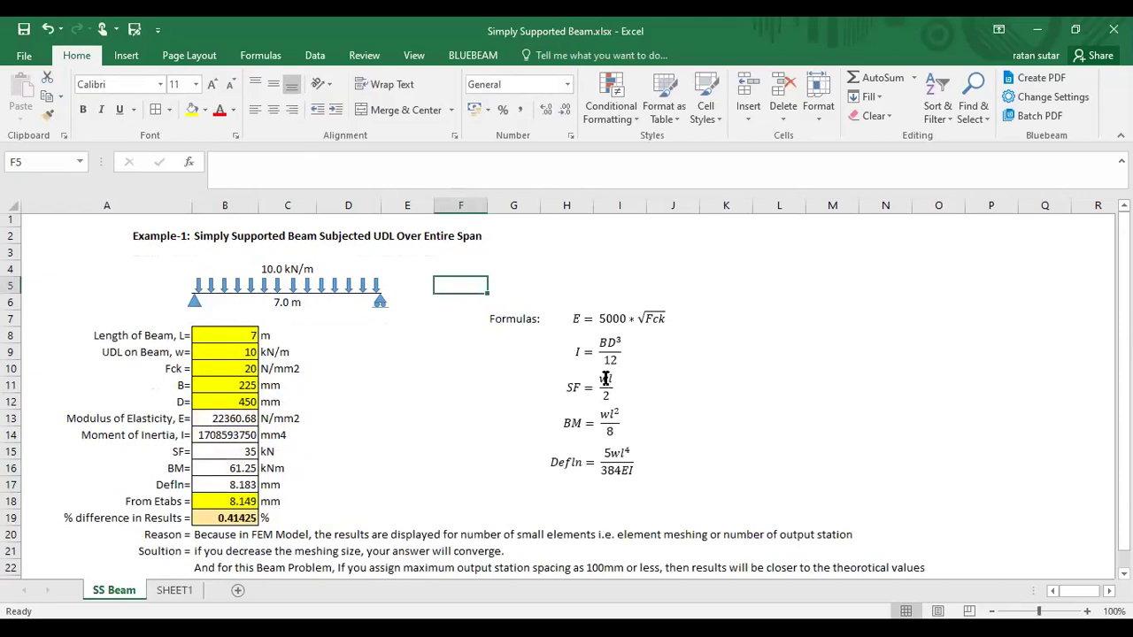
left_click(174, 590)
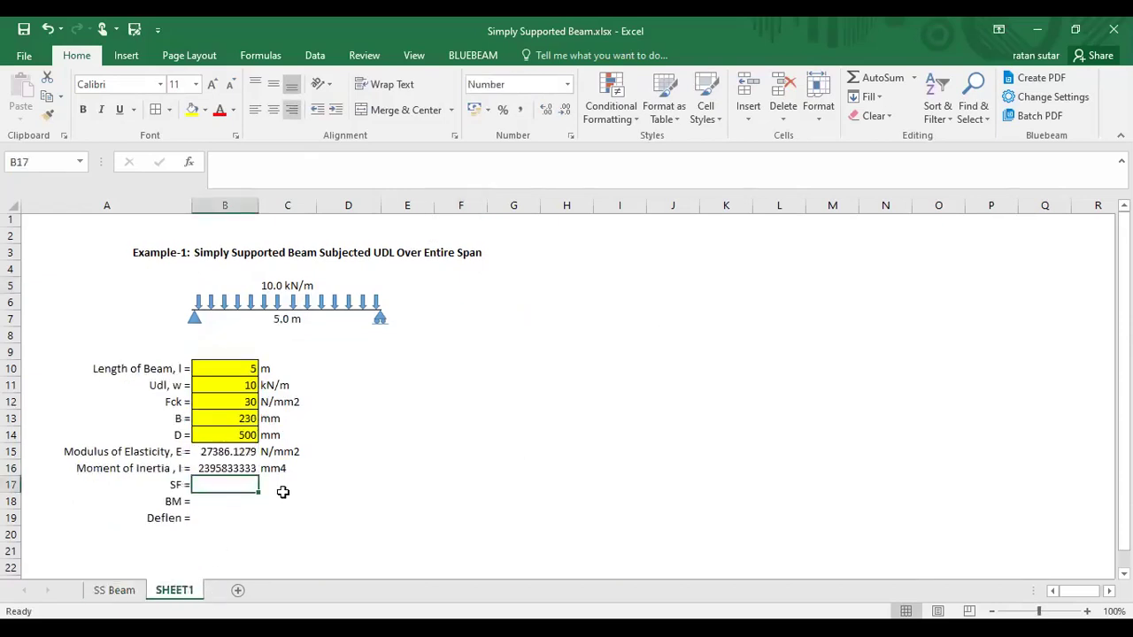
type("=")
left_click(223, 386)
type("*")
left_click(225, 367)
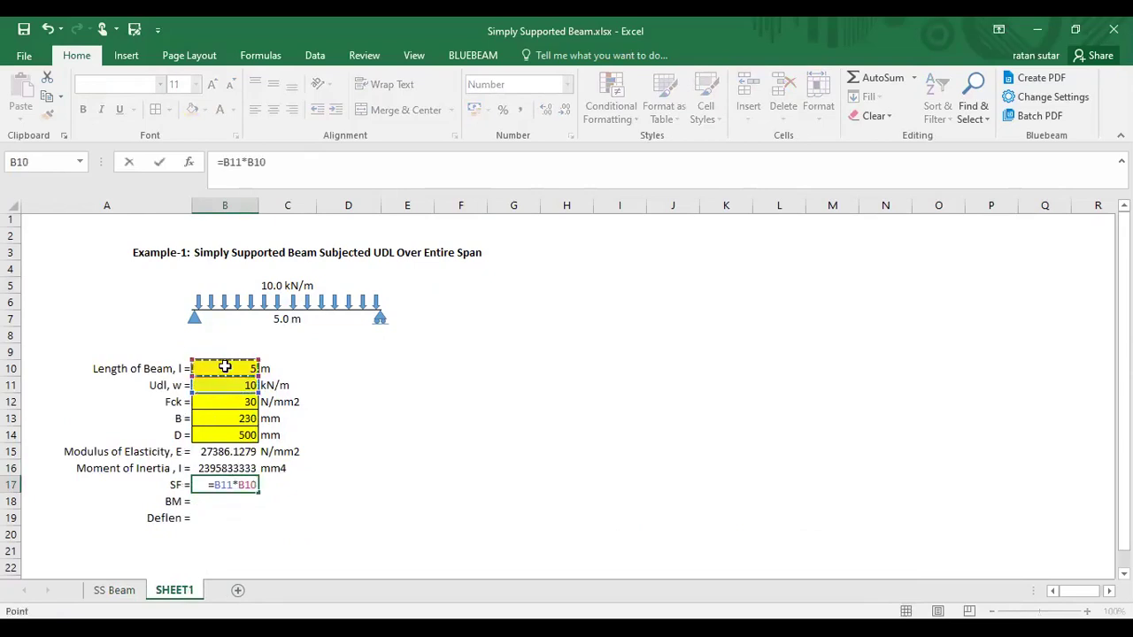
type("/2")
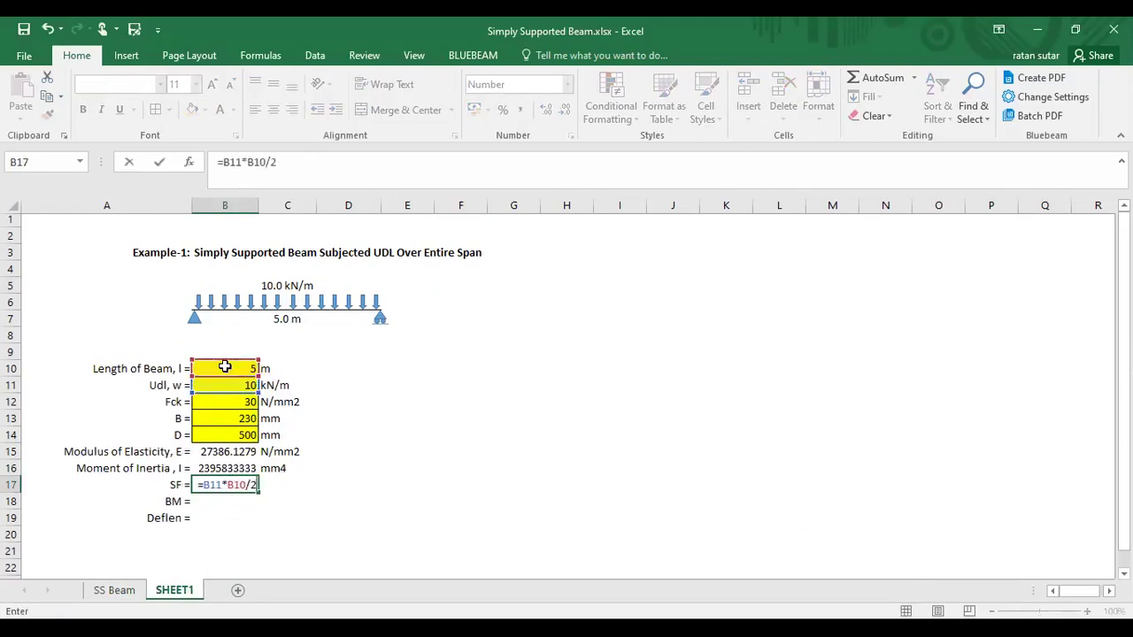
key("Return")
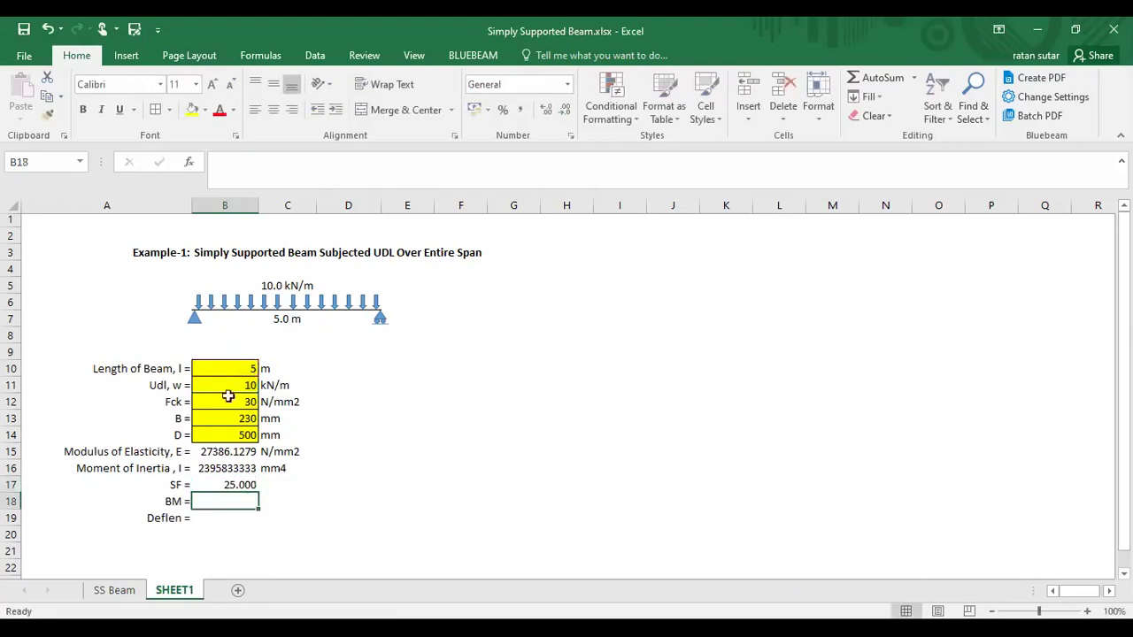
- Enter the unit "kN/m" in C17 beside the shear force value
left_click(274, 484)
type("kN/m")
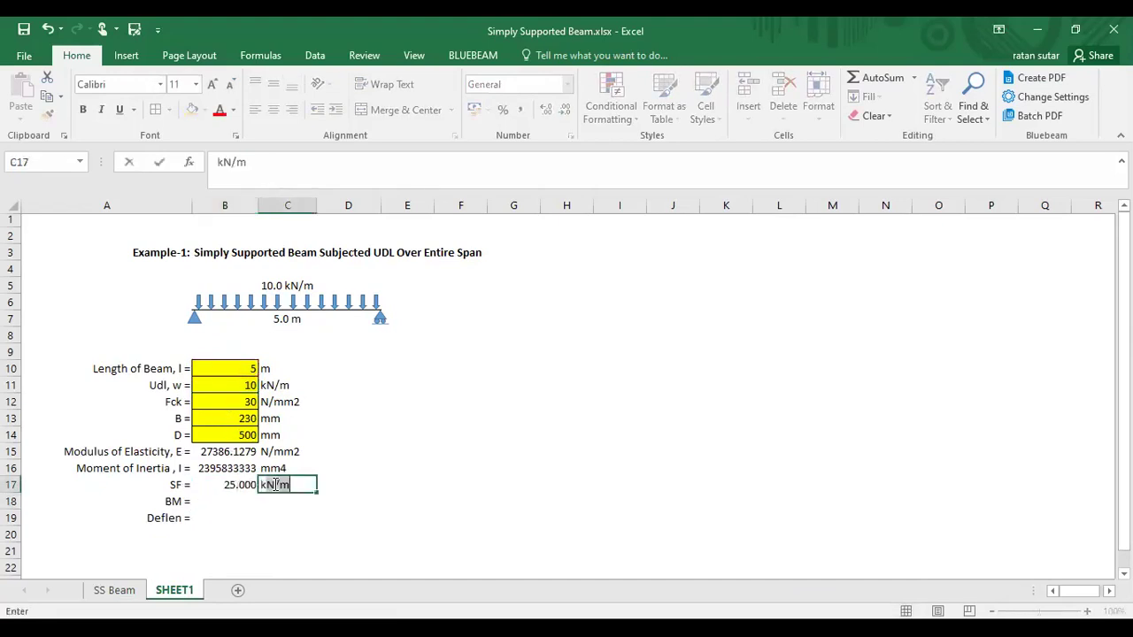
key("BackSpace")
key("BackSpace")
key("BackSpace")
type("N/m.")
key("BackSpace")
key("Return")
key("Left")
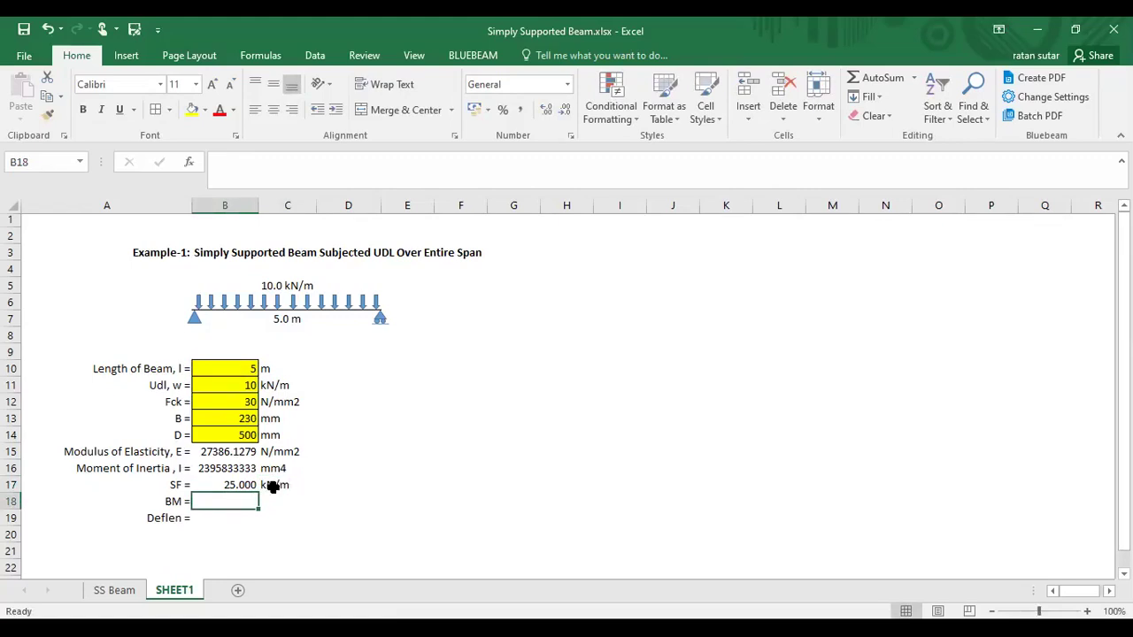
- Consult the BM formula on the SS Beam sheet and enter =B11*B10^2/8 in SHEET1 cell B18 for the bending moment
left_click(115, 591)
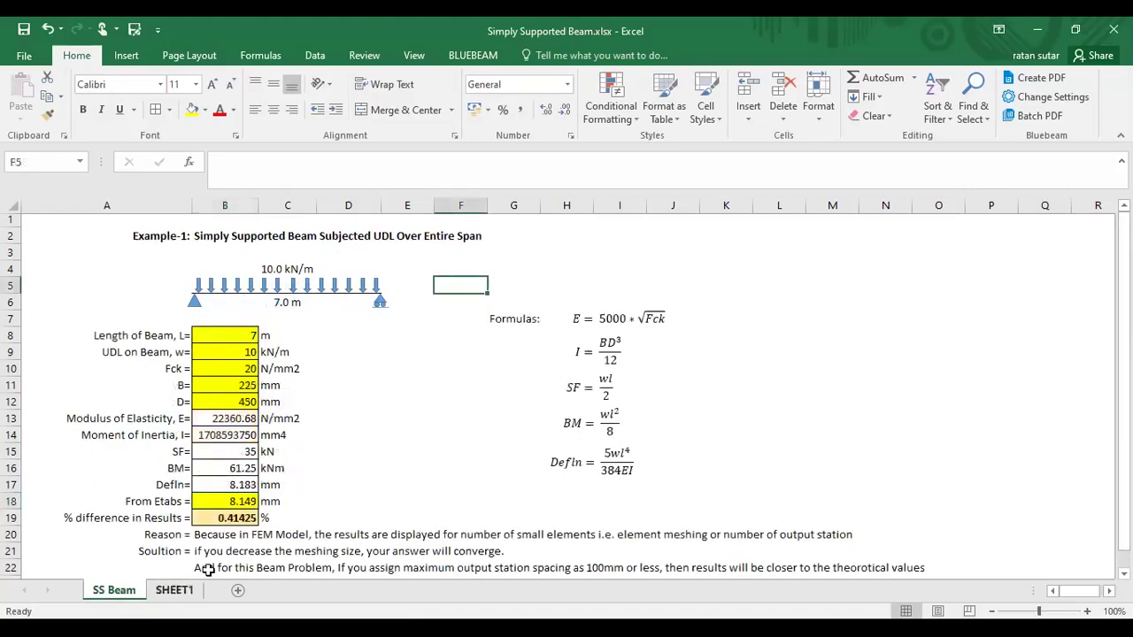
left_click(174, 590)
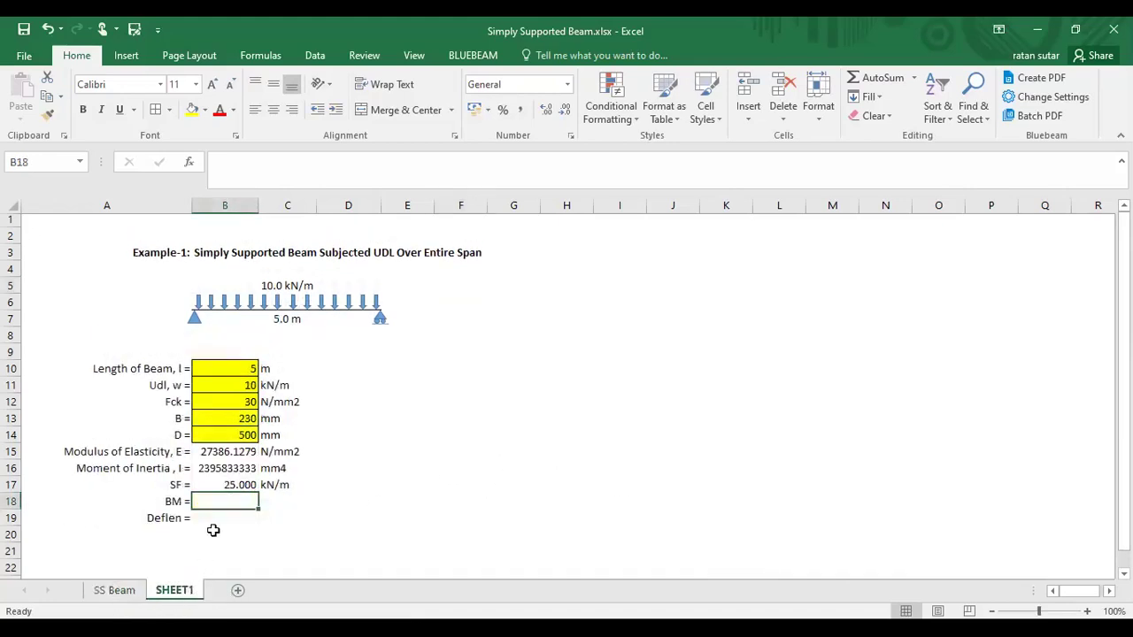
type("=")
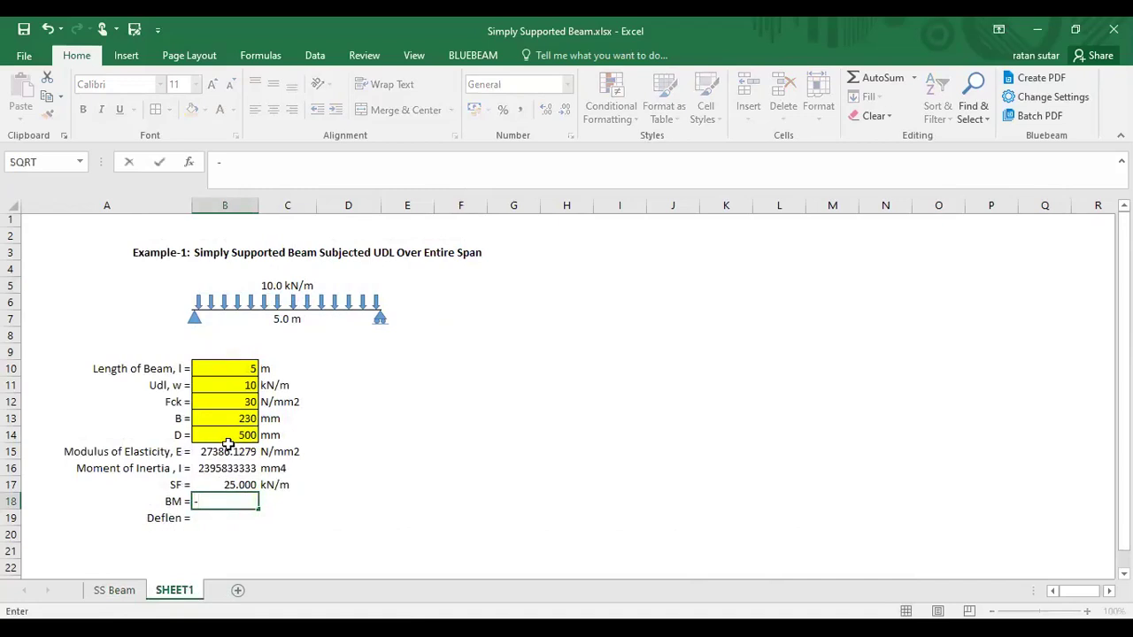
key("BackSpace")
type("=")
left_click(235, 382)
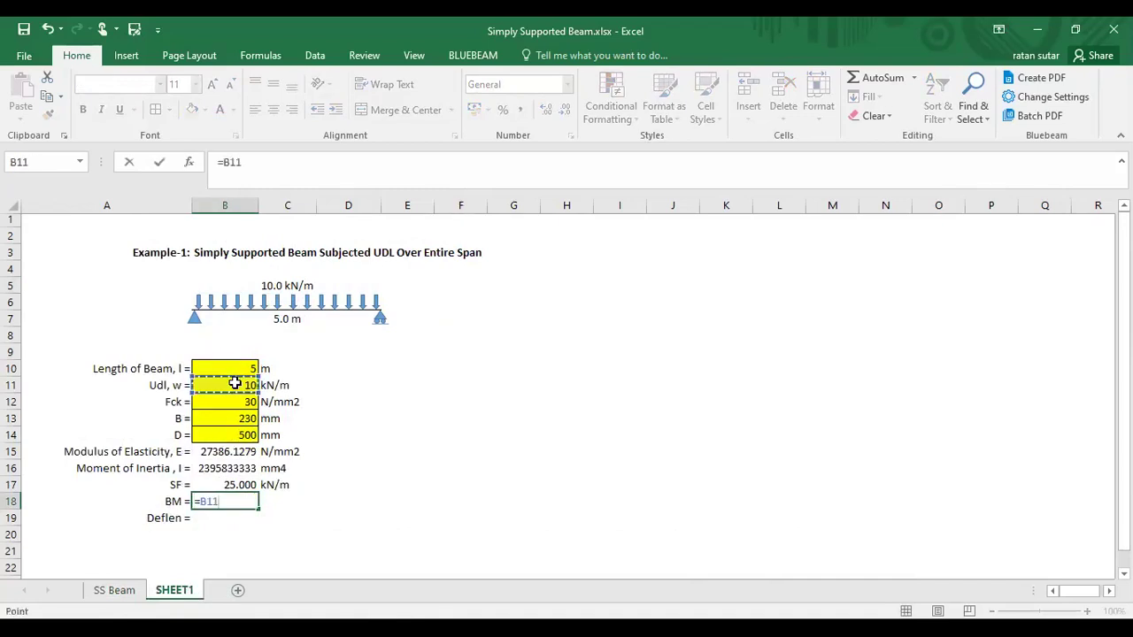
type("*")
left_click(233, 370)
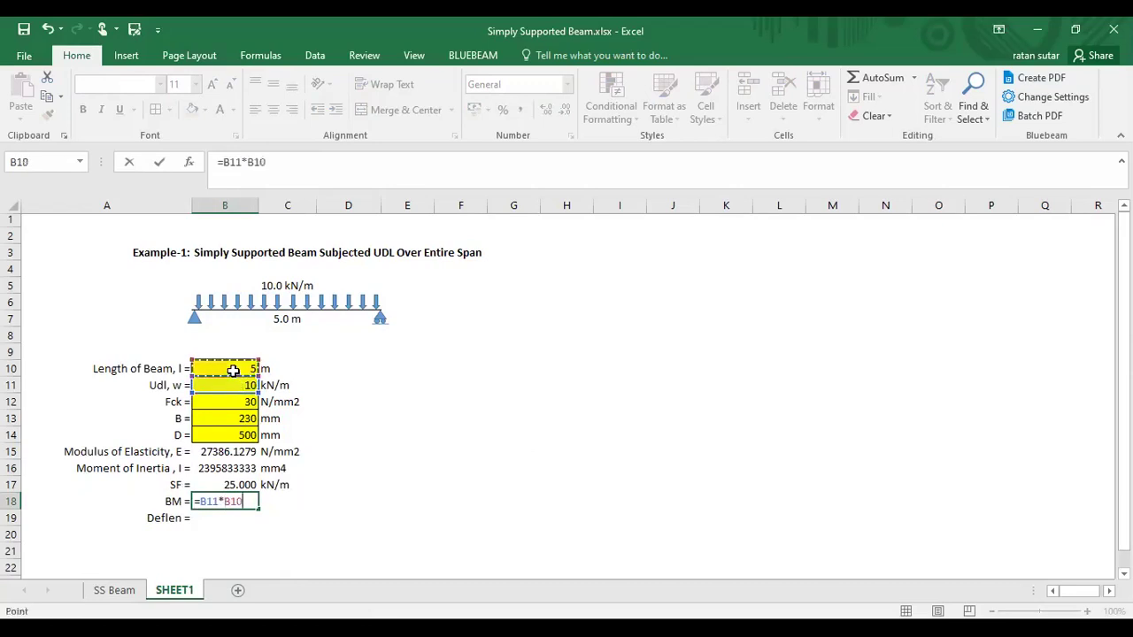
key("Up")
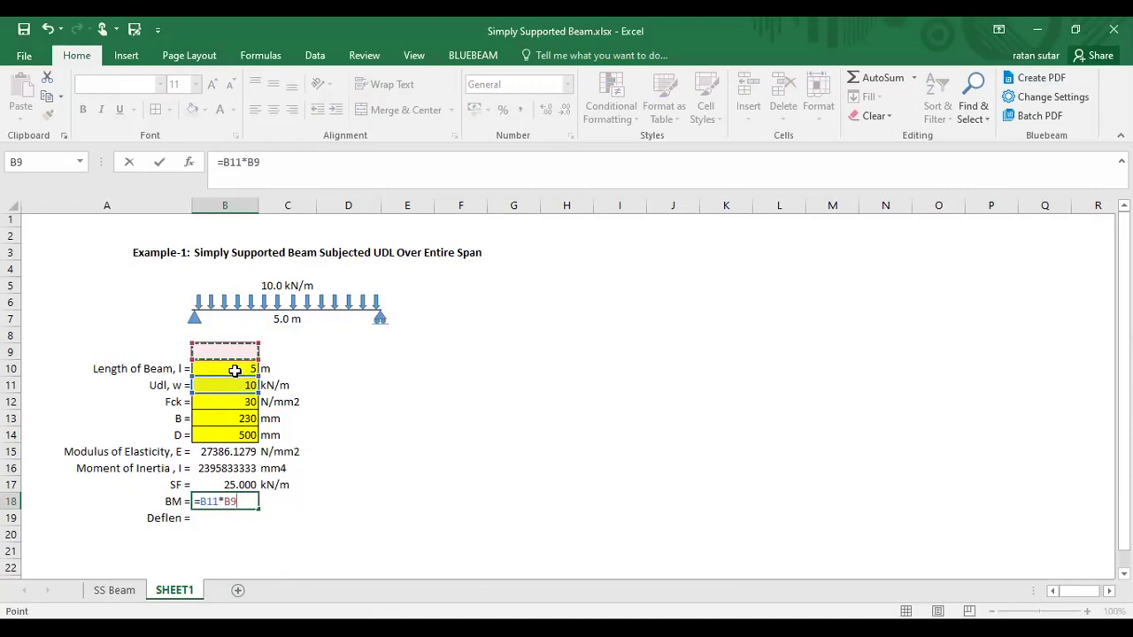
key("Down")
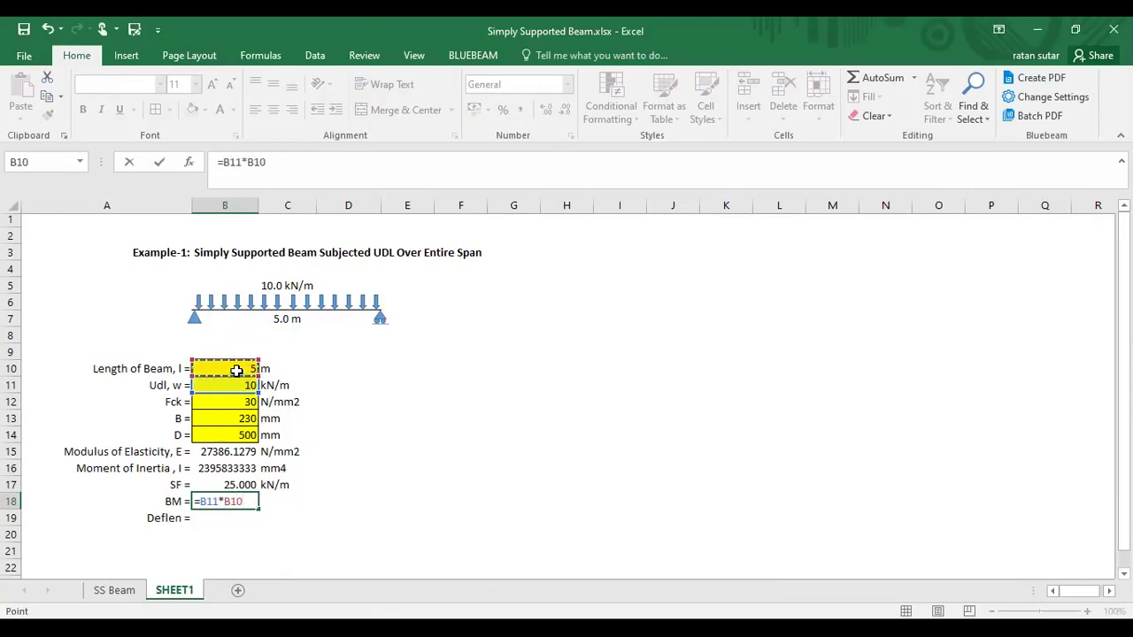
type("^2/8")
key("Return")
- Reduce the shear force value in B17 to zero decimal places
left_click(271, 499)
left_click(225, 484)
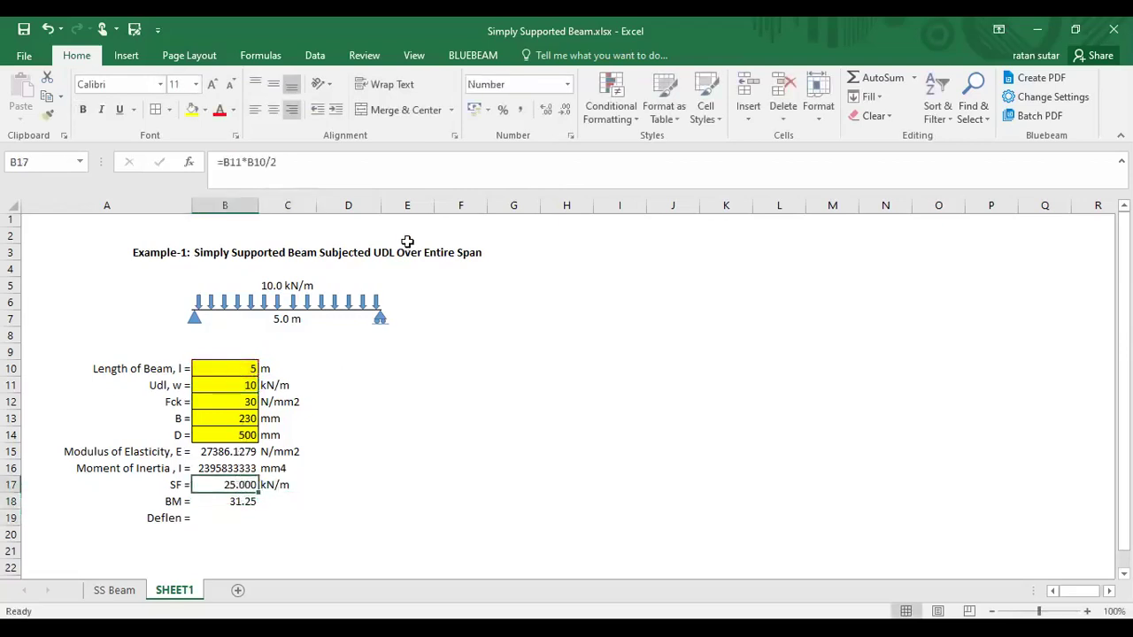
left_click(565, 112)
left_click(564, 111)
left_click(565, 111)
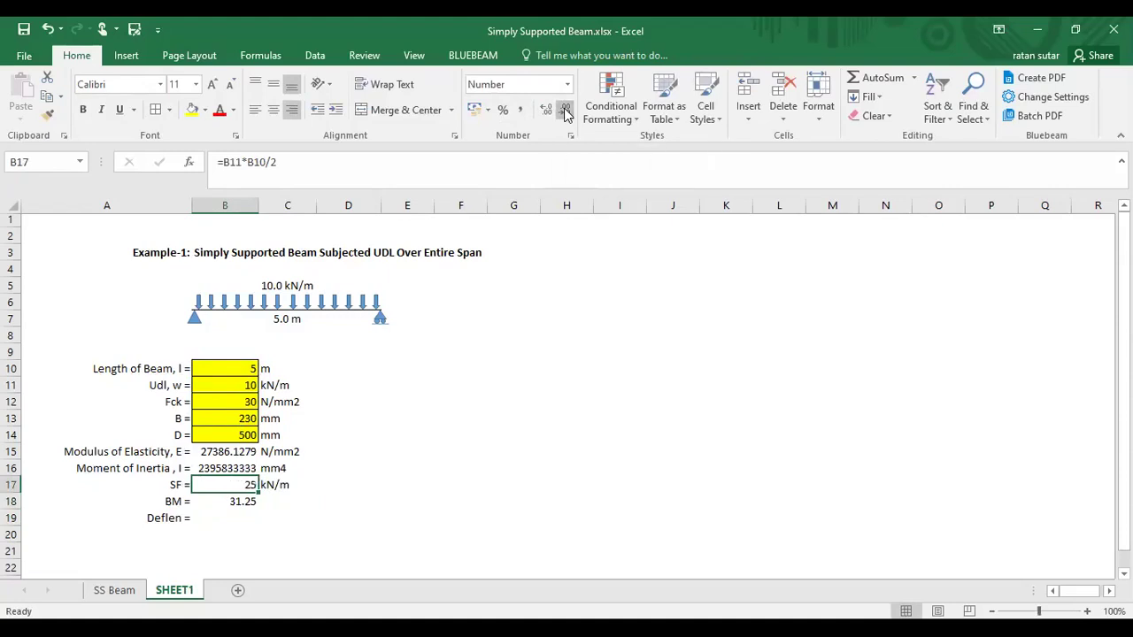
- Enter the unit "kN-m" in C18 beside the bending moment value
left_click(276, 503)
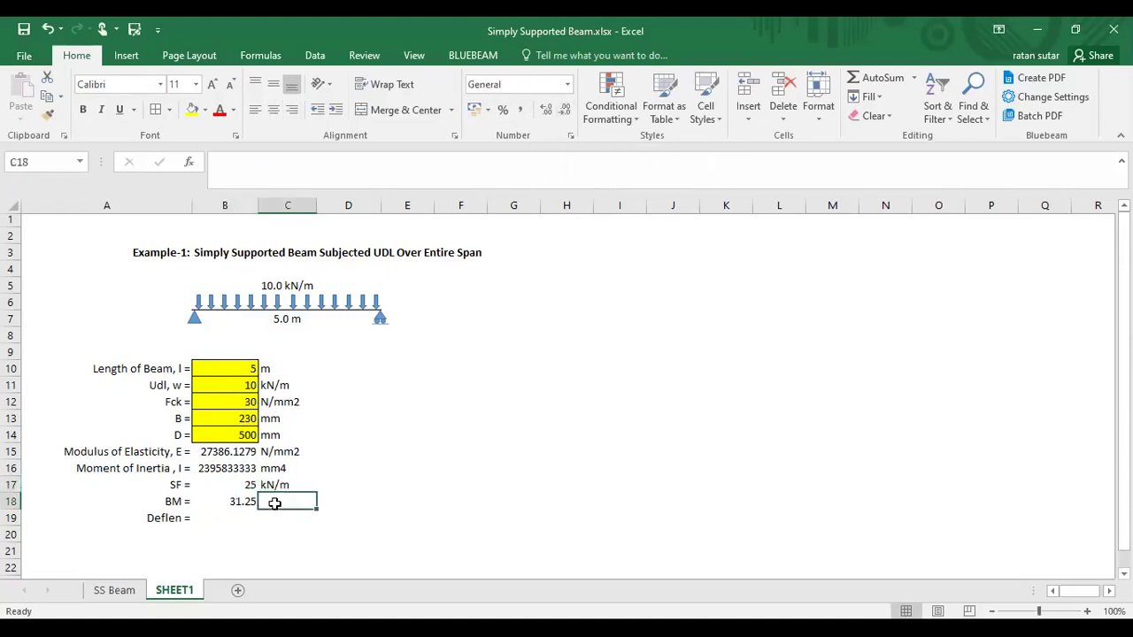
type("kN/m")
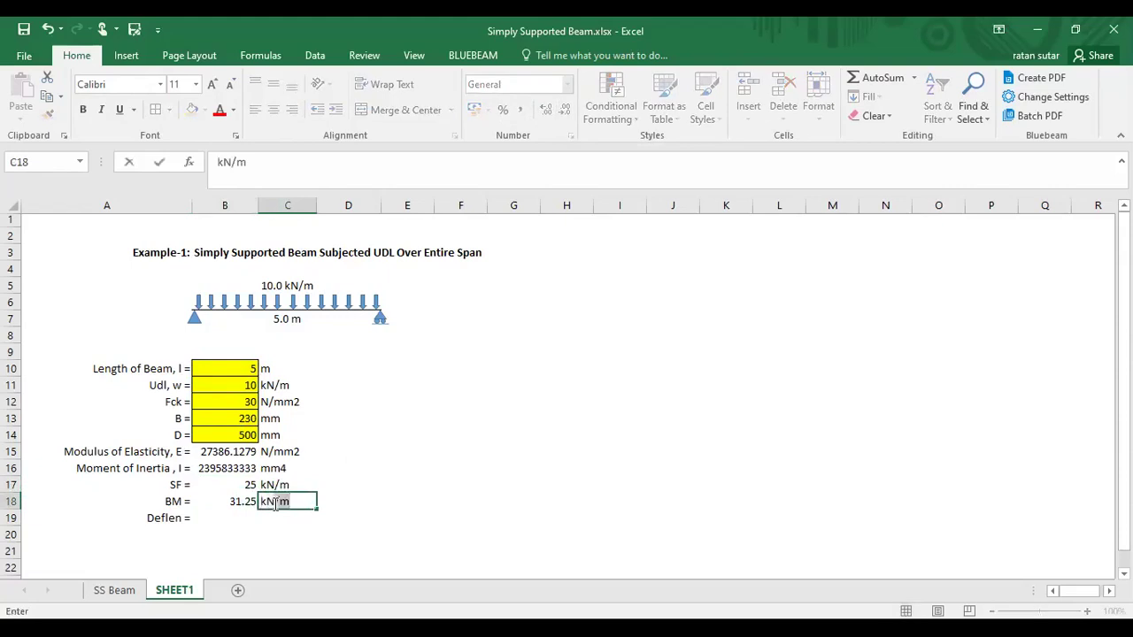
key("BackSpace")
key("BackSpace")
type("-m")
key("Return")
- Consult the deflection formula on the SS Beam sheet and begin SHEET1 cell B19 with the numerator =(5*B11*(B10*1000)^4)
left_click(225, 518)
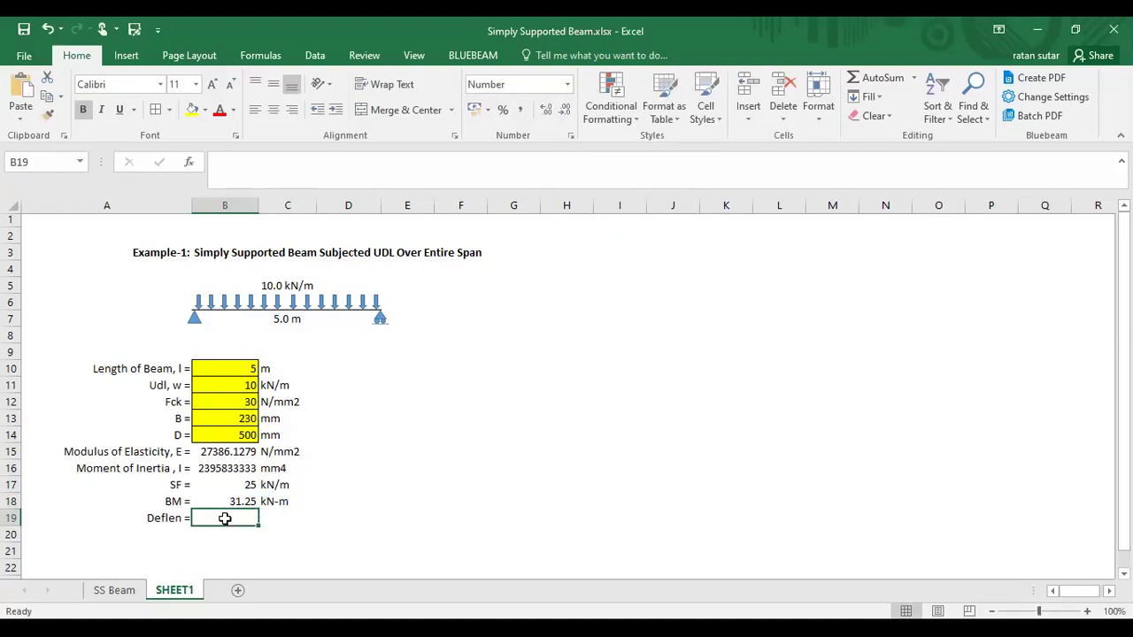
left_click(124, 591)
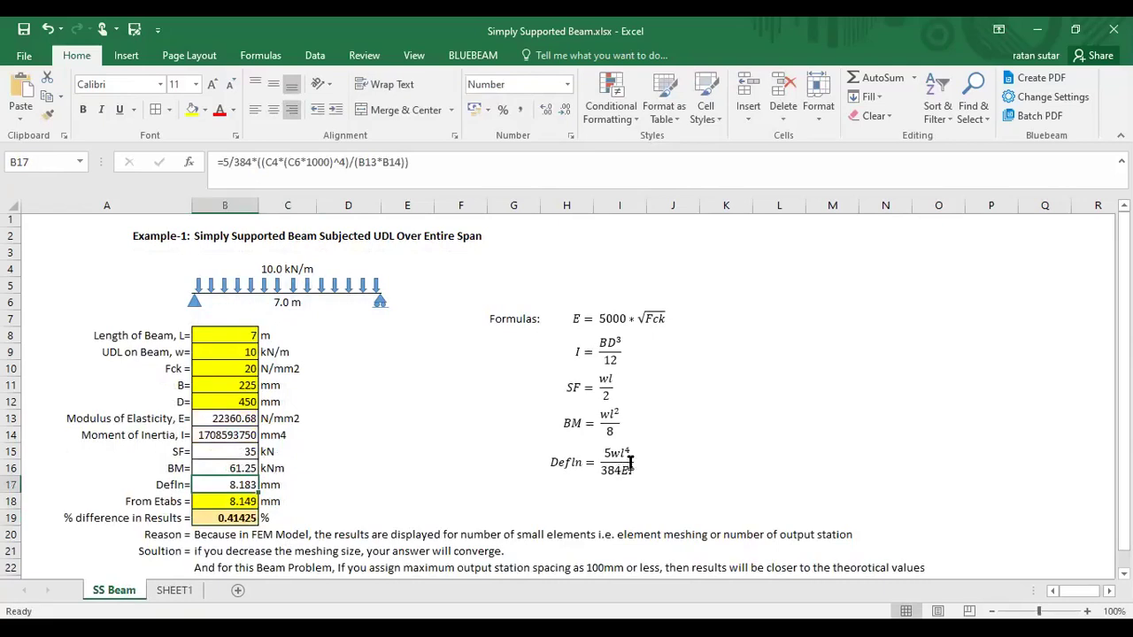
left_click(175, 591)
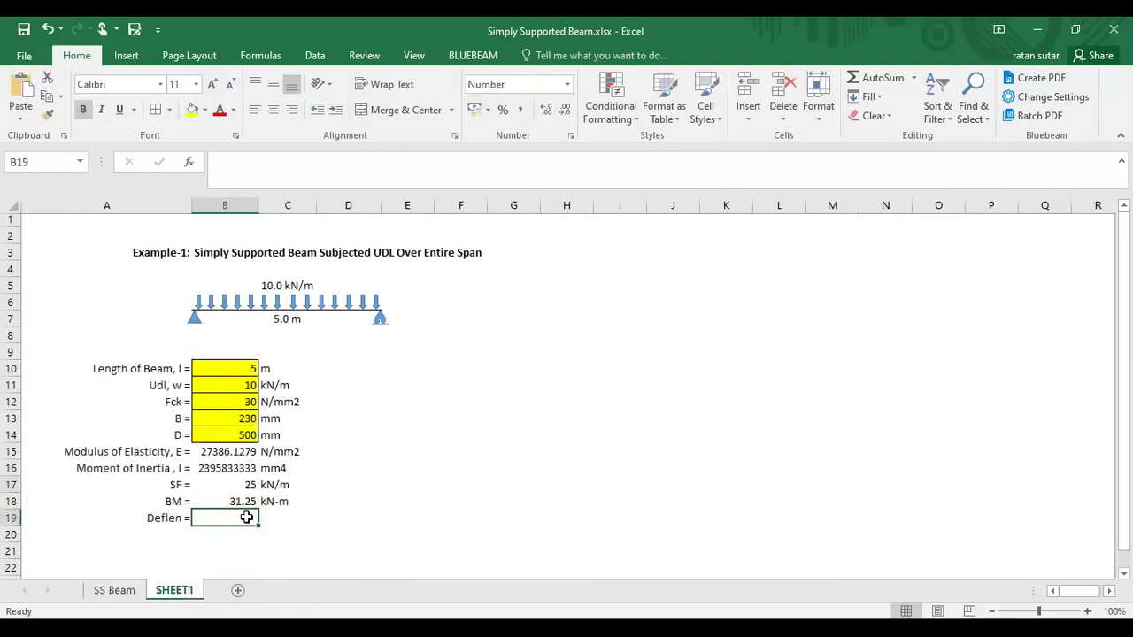
type("=")
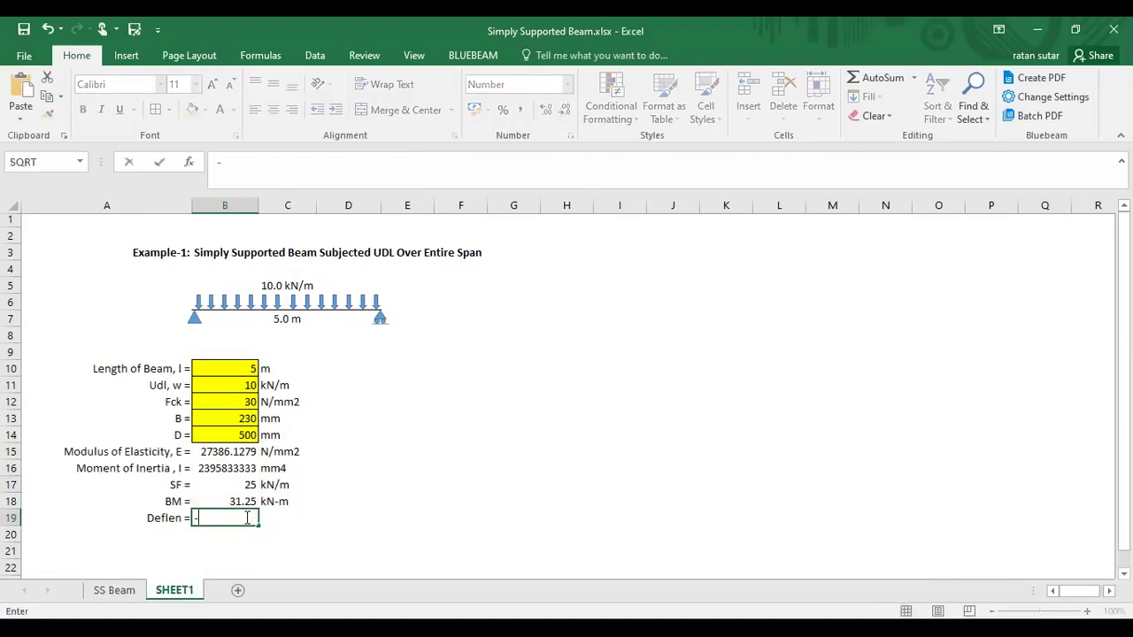
key("BackSpace")
type("=5*")
left_click(231, 382)
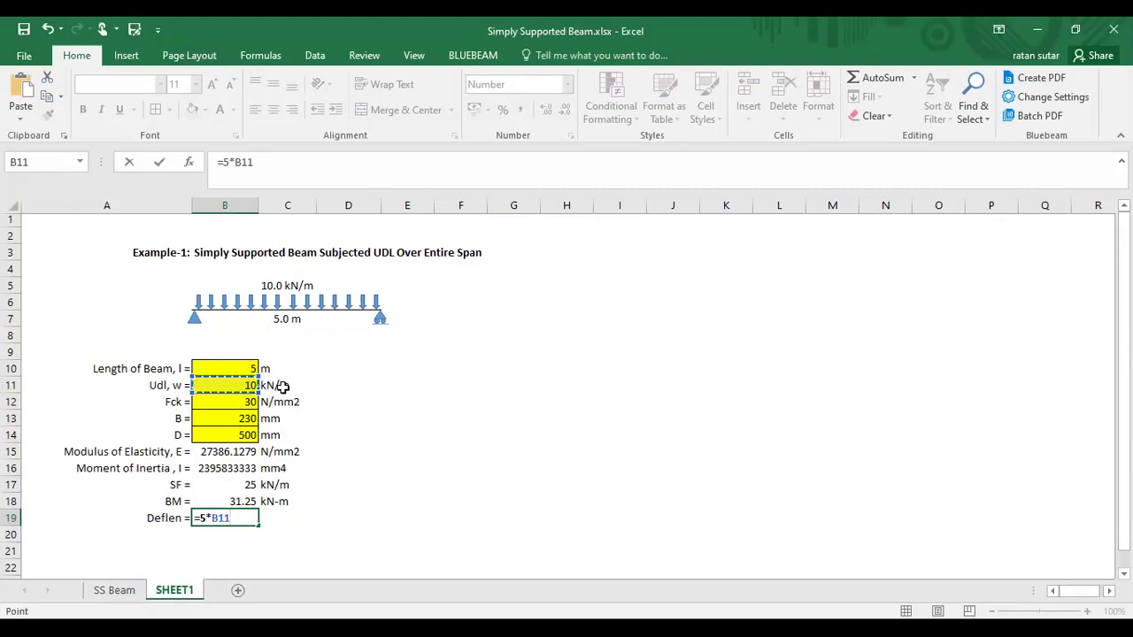
type("*(")
left_click(233, 369)
type("*1000")
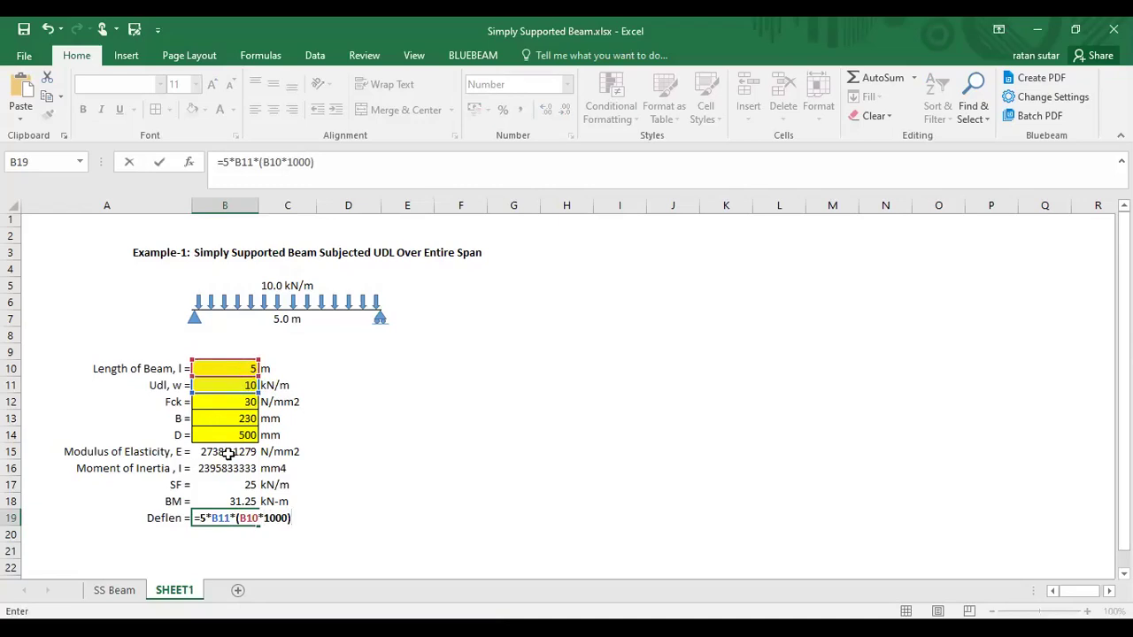
type("^4)")
left_click(202, 517)
type("(")
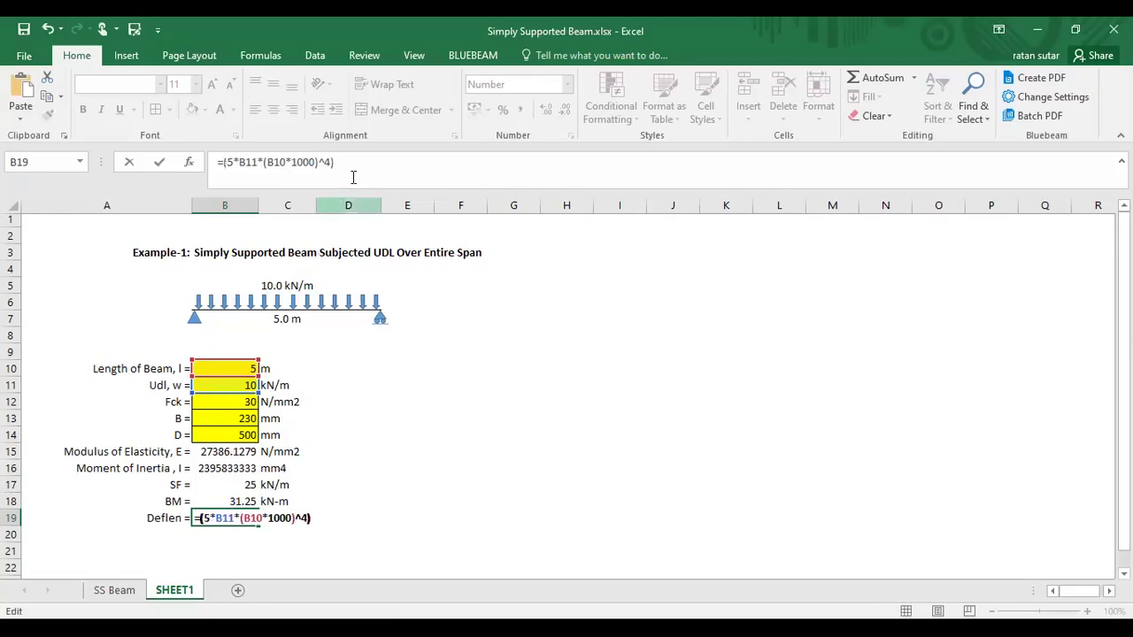
- Complete the deflection formula in B19 by appending the denominator /(384*B15*B16) and commit it
left_click(356, 171)
type("/(3")
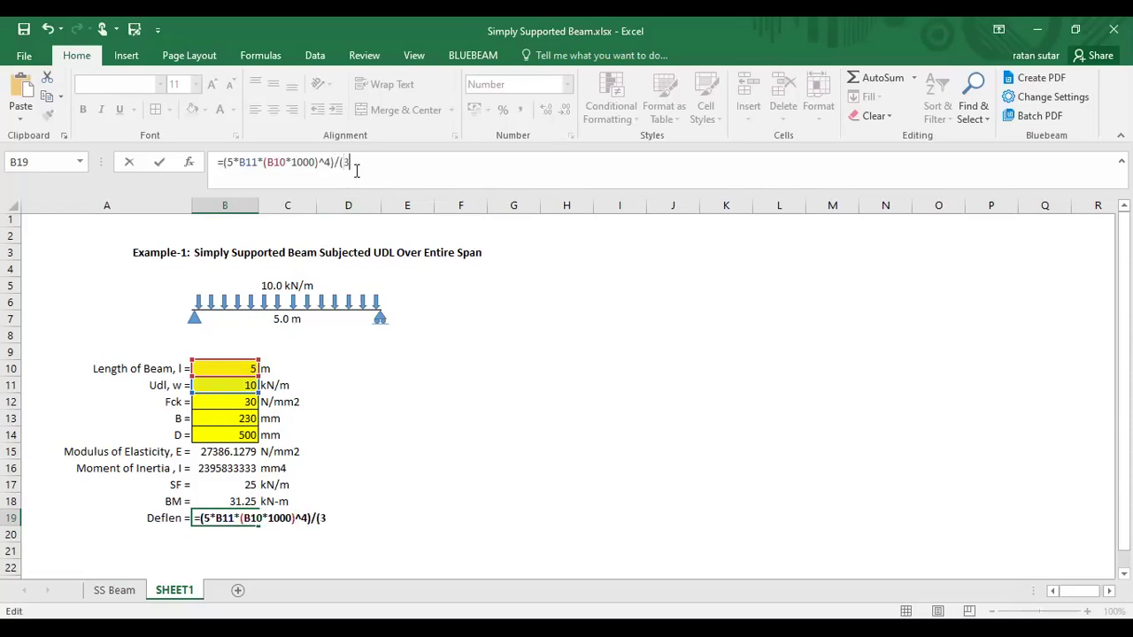
type("84*(")
left_click(232, 452)
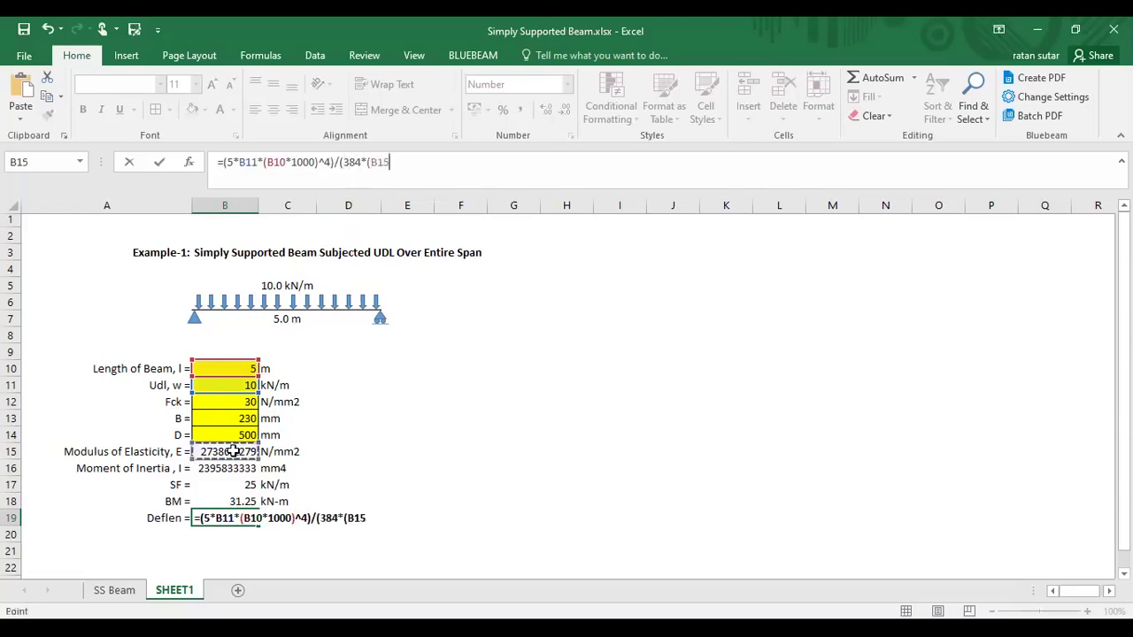
key("BackSpace")
key("BackSpace")
key("BackSpace")
key("BackSpace")
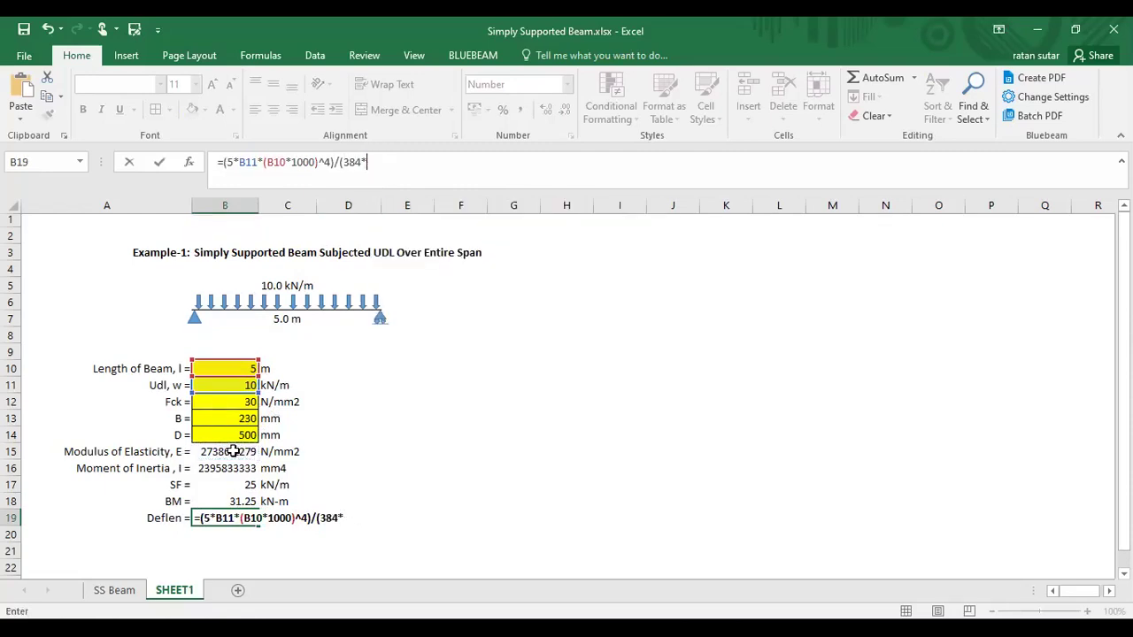
left_click(232, 451)
type("*")
left_click(232, 468)
type(")")
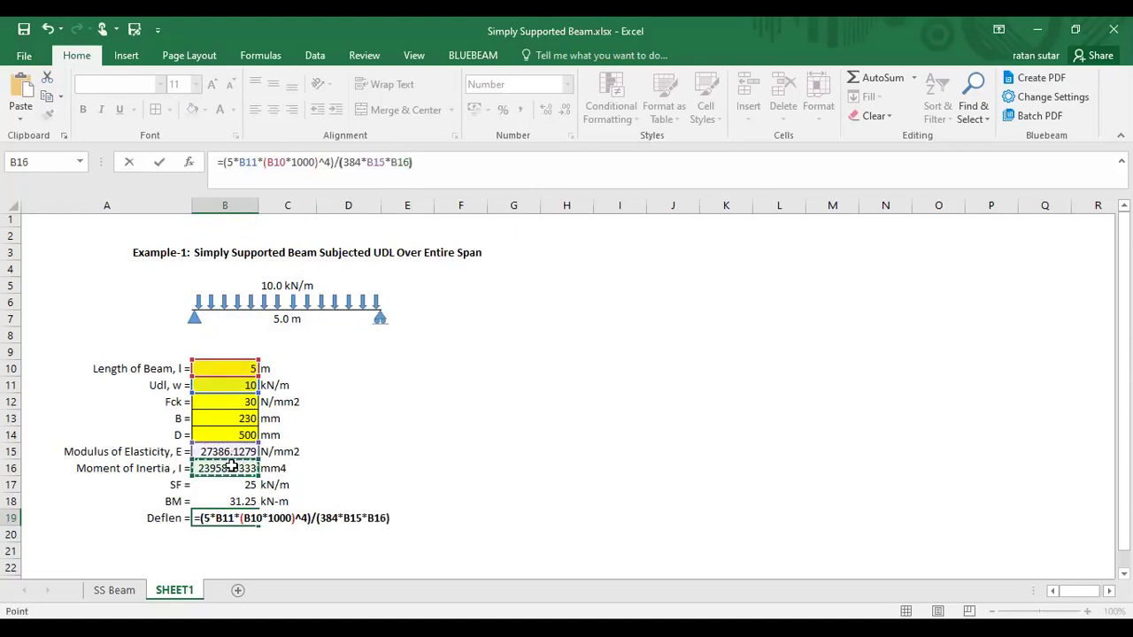
key("Return")
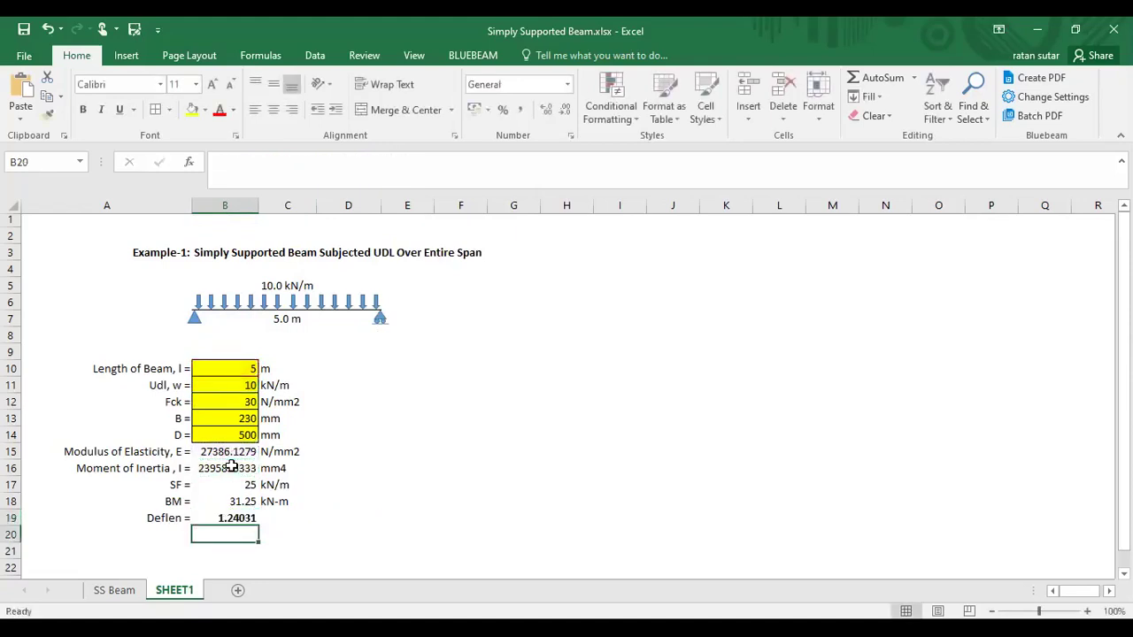
- Check the deflection result in B19 and enter its unit "mm" in C19
left_click(232, 517)
left_click(280, 519)
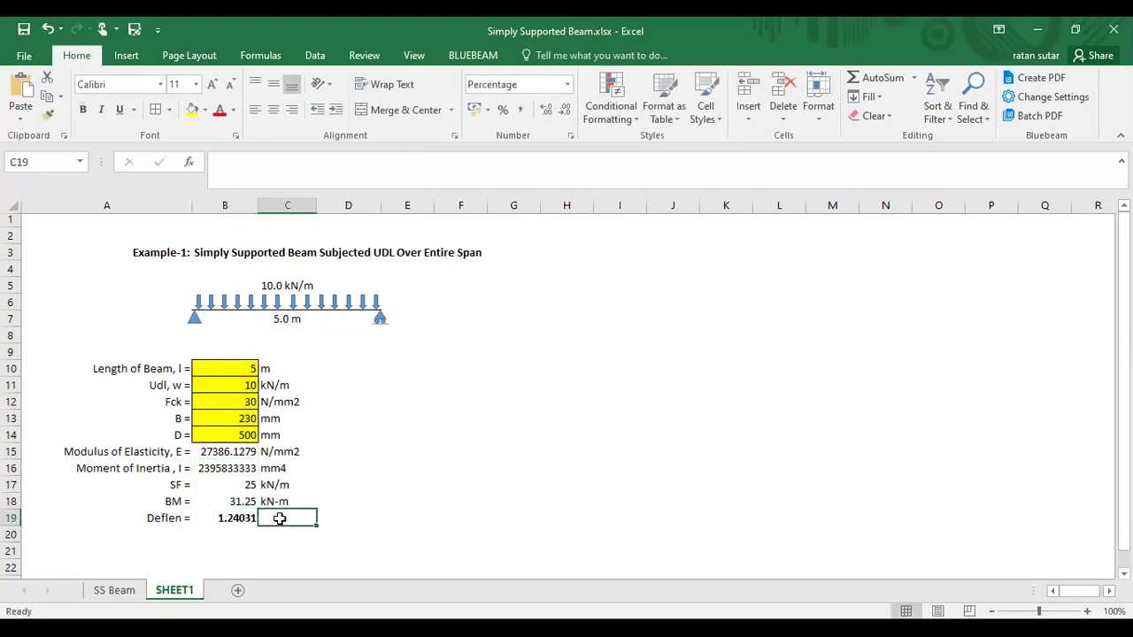
type("mm")
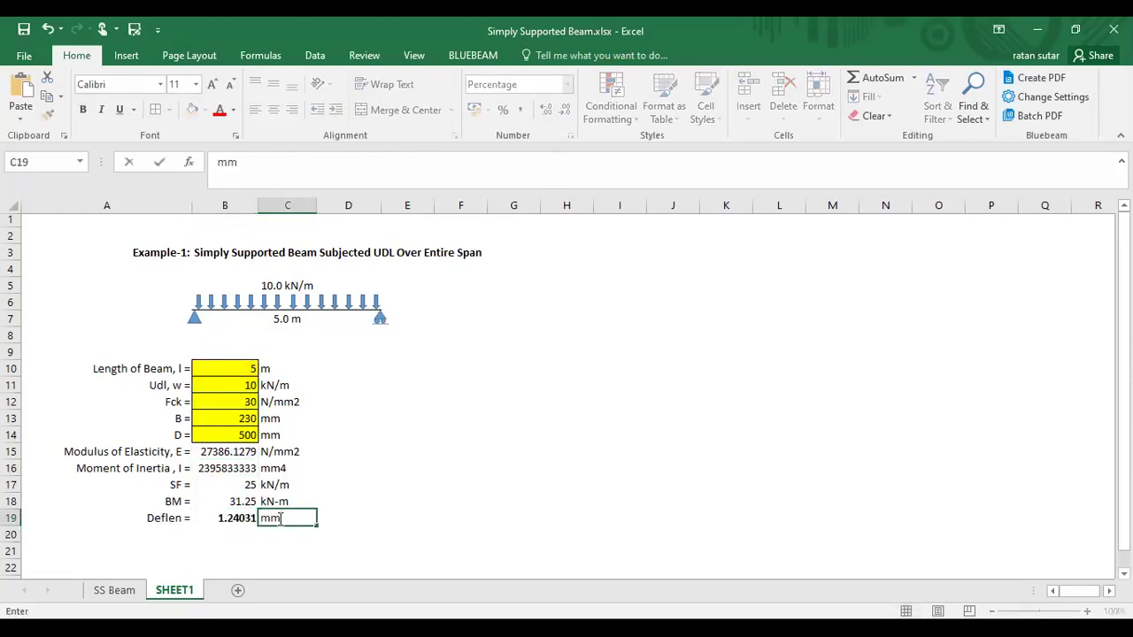
key("Return")
- Select the yellow input cells B10:B14 to review the beam's input values
left_click(314, 504)
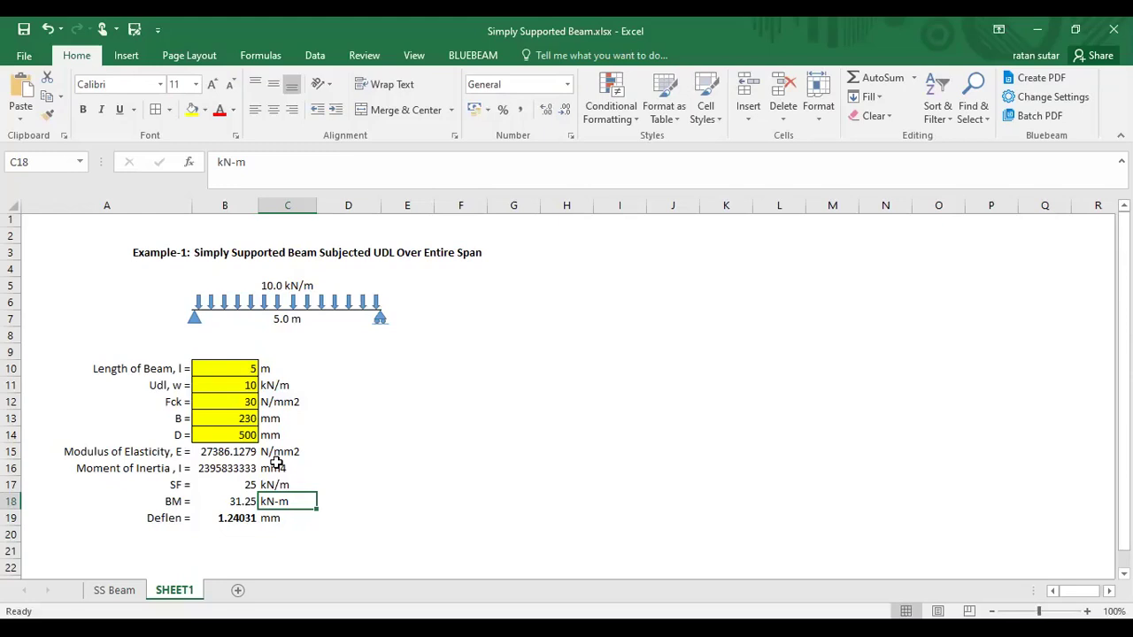
left_click_drag(229, 362, 228, 435)
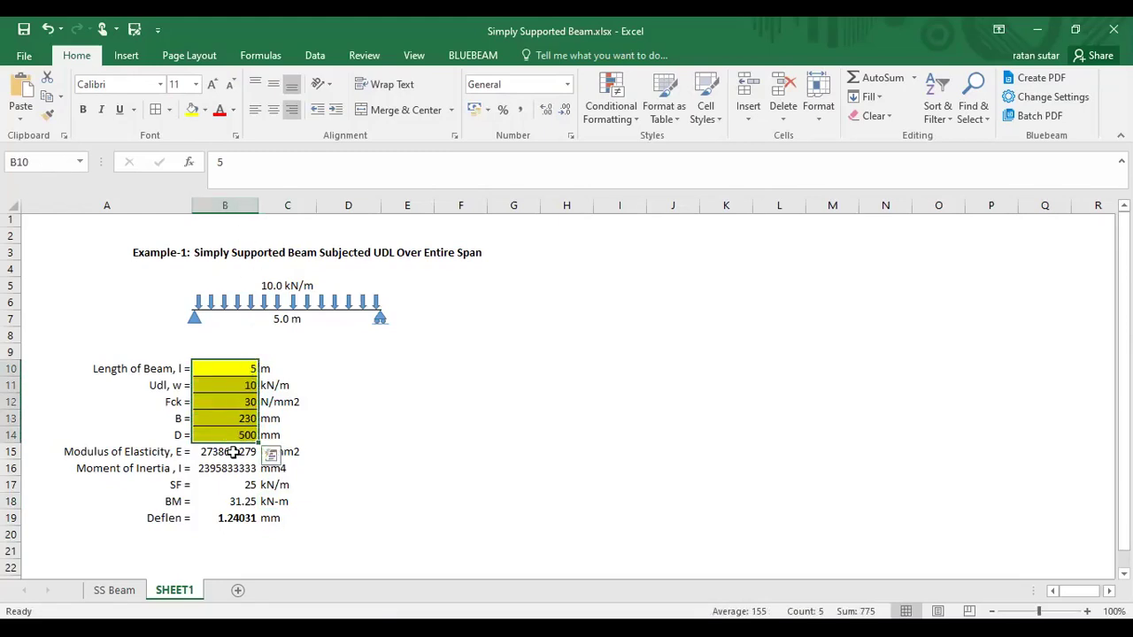
- Review the input cells B10:B14 and the calculated E, I, SF, BM and deflection cells B15:B19 on SHEET1
left_click_drag(233, 454, 233, 512)
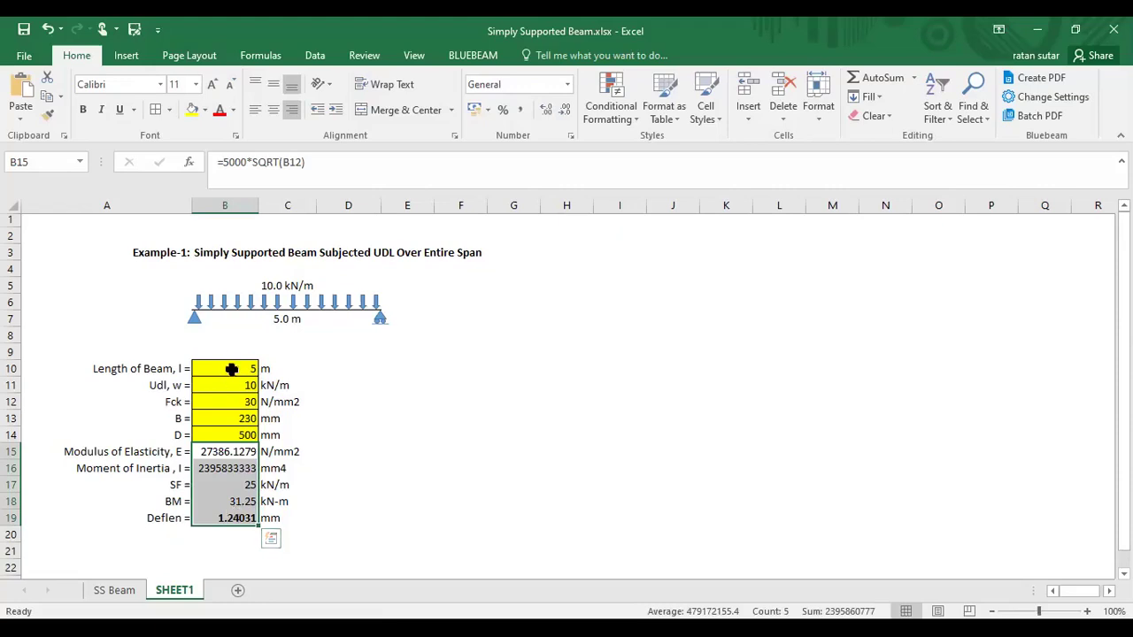
left_click_drag(227, 368, 228, 431)
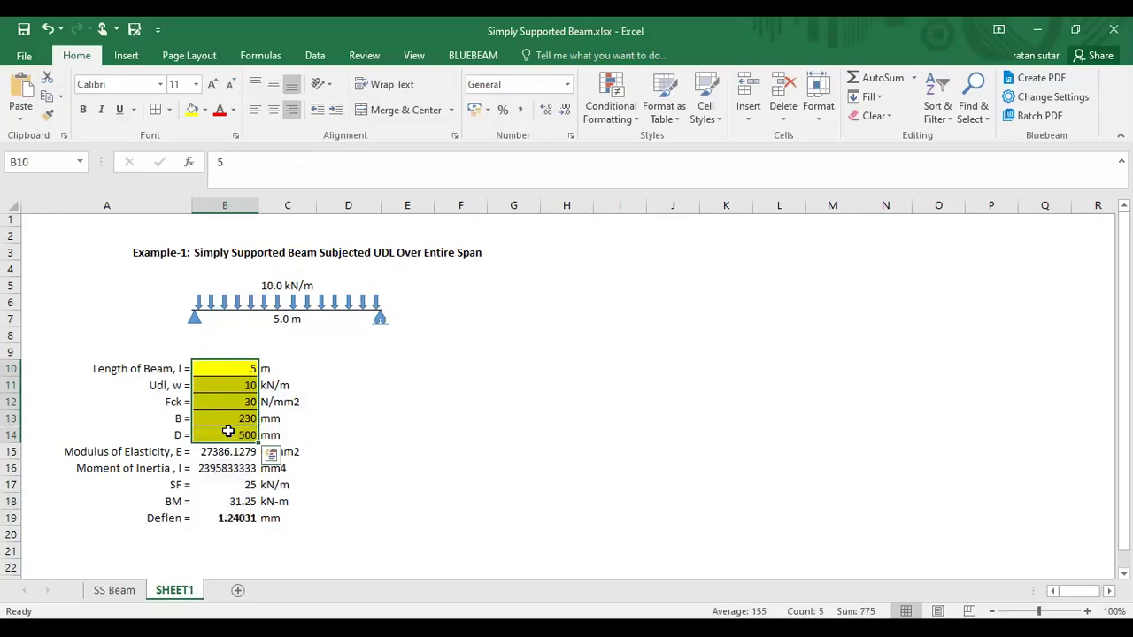
left_click_drag(228, 451, 239, 513)
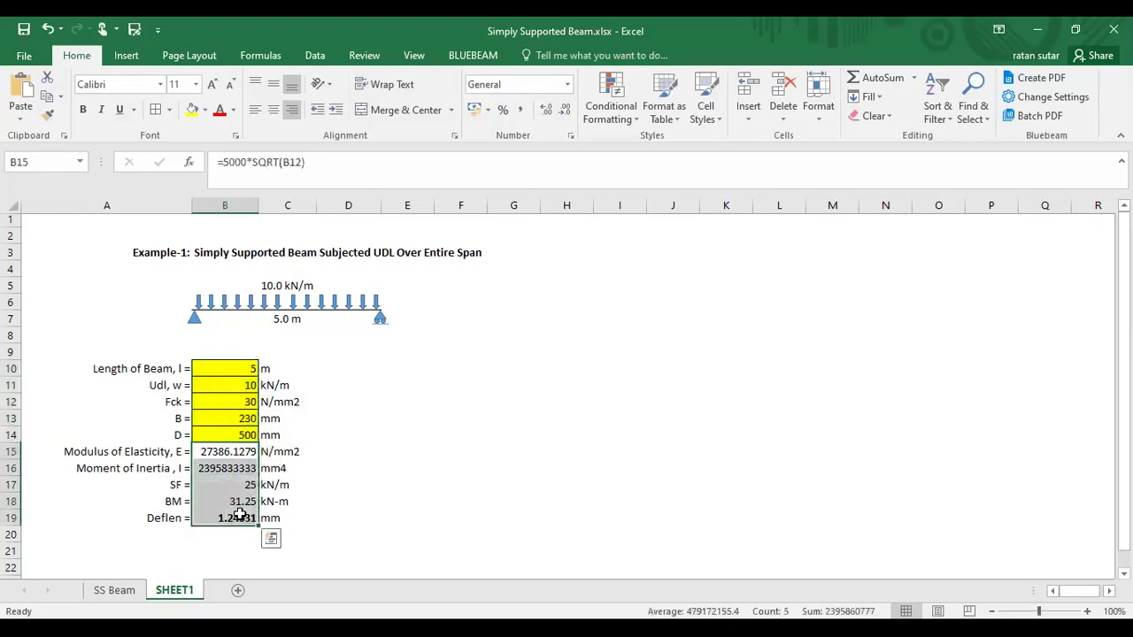
left_click(237, 484)
left_click(239, 498)
left_click(228, 518)
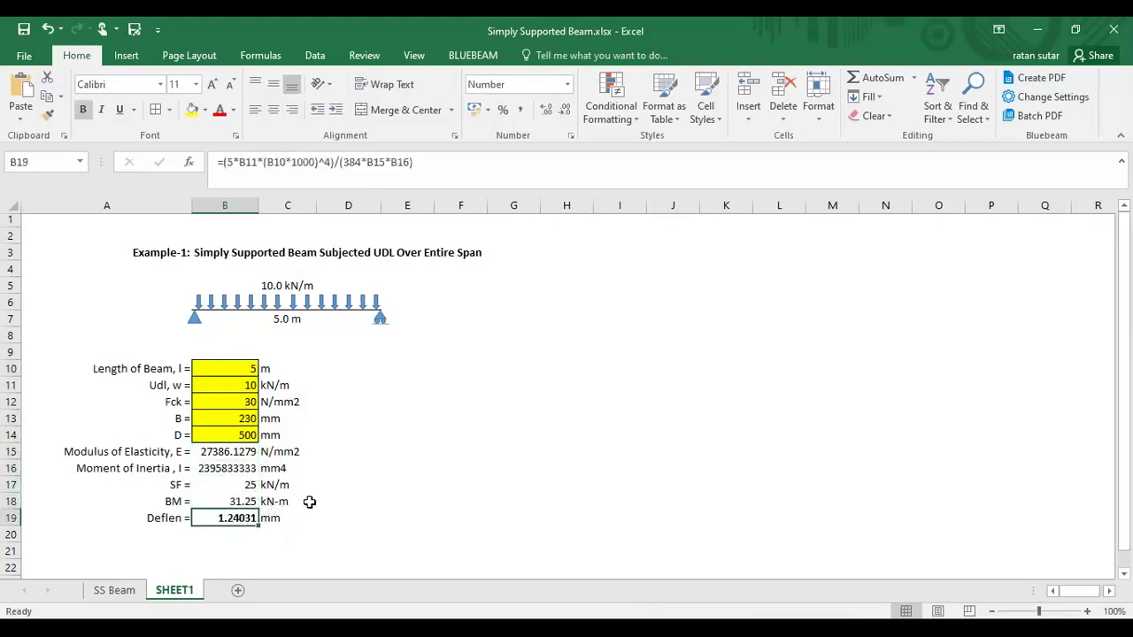
left_click(234, 454)
left_click(231, 467)
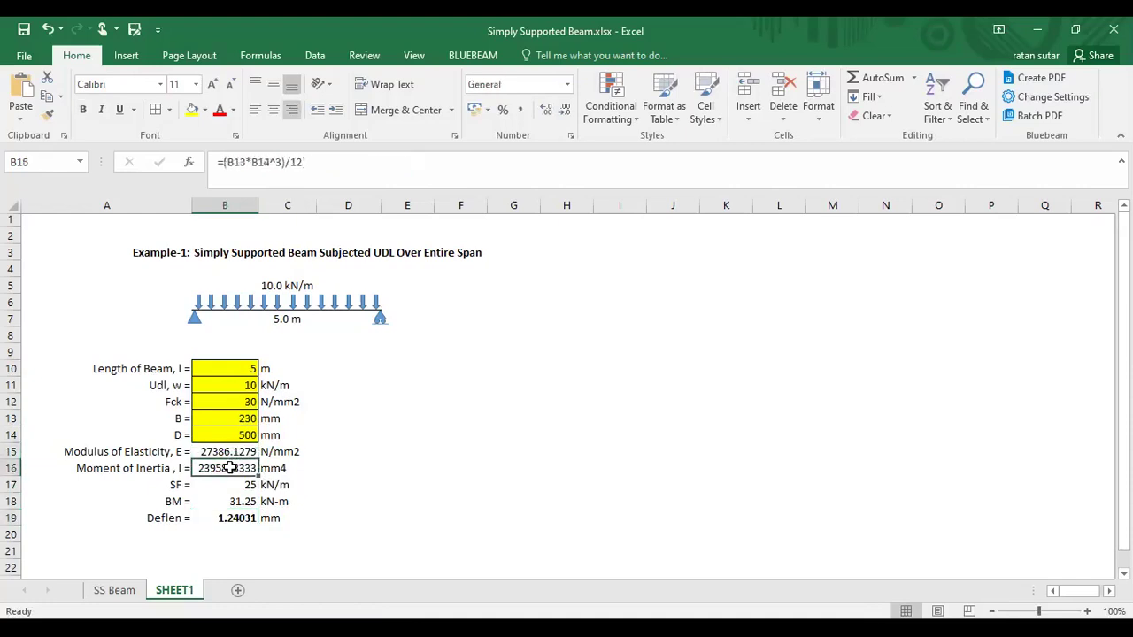
left_click(428, 449)
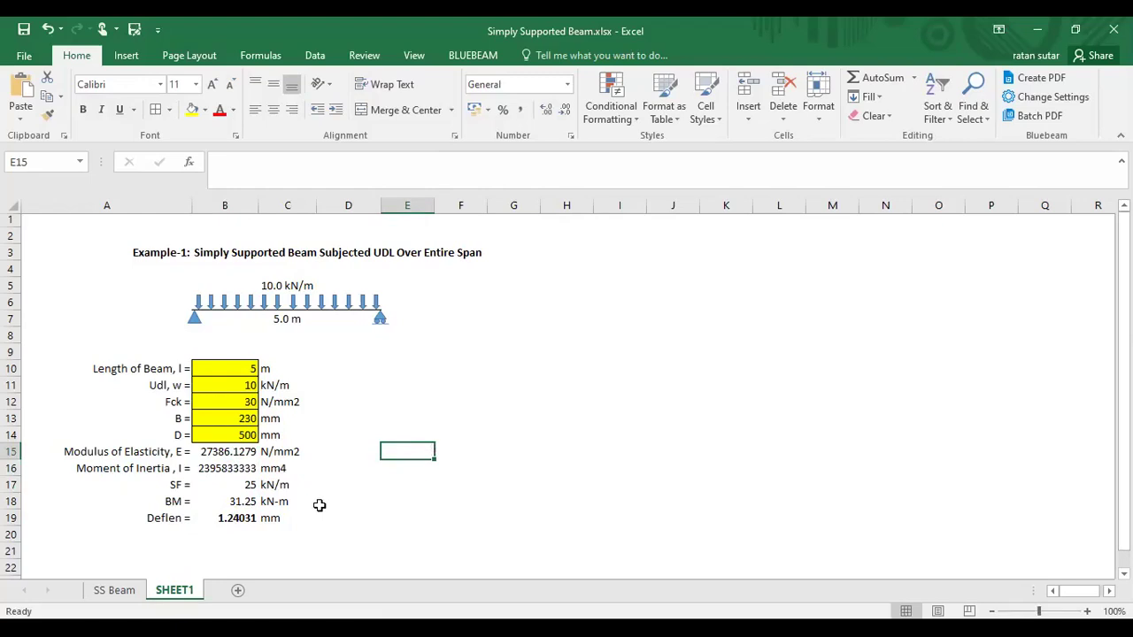
- On the SS Beam sheet, set the beam length in B8 to 5 m and Fck in B10 to 30 N/mm2
left_click(121, 590)
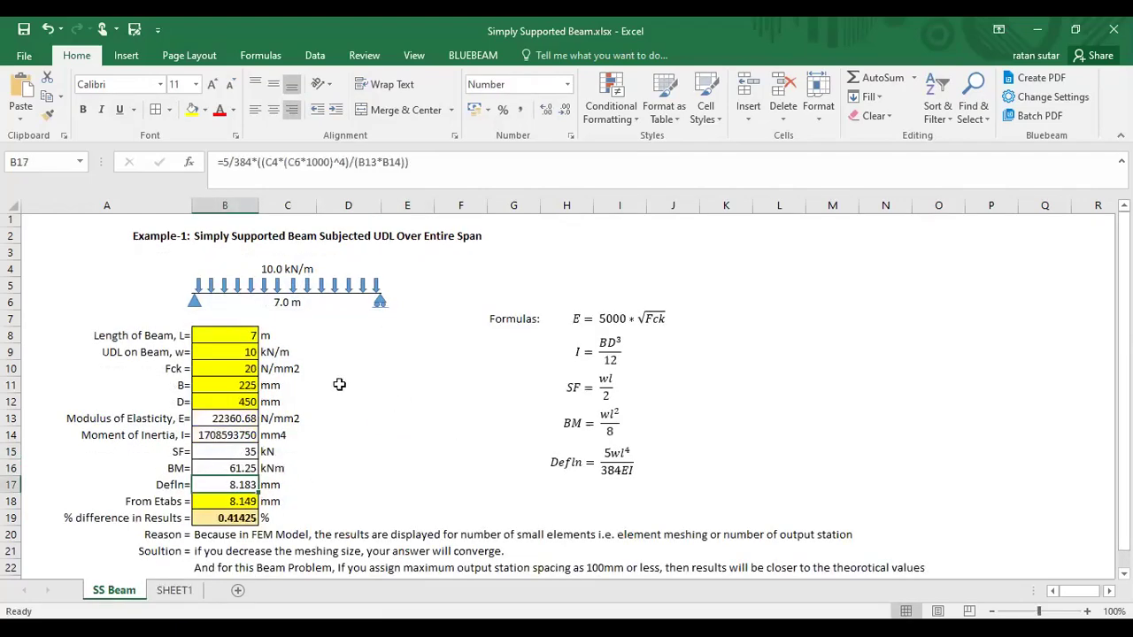
left_click(241, 336)
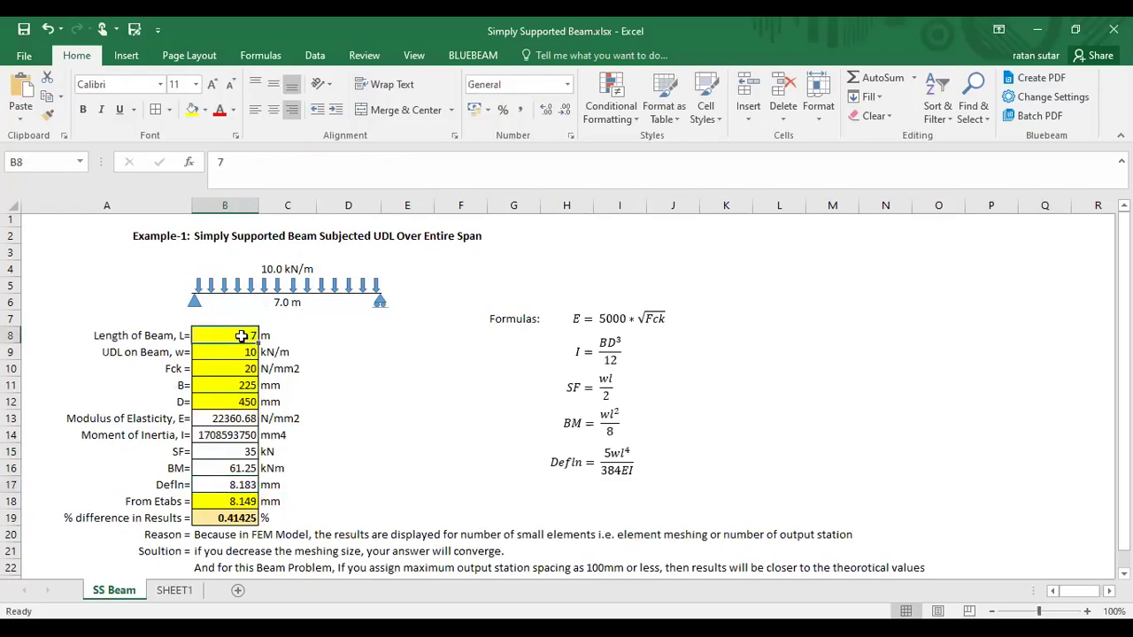
type("5")
key("Return")
key("Return")
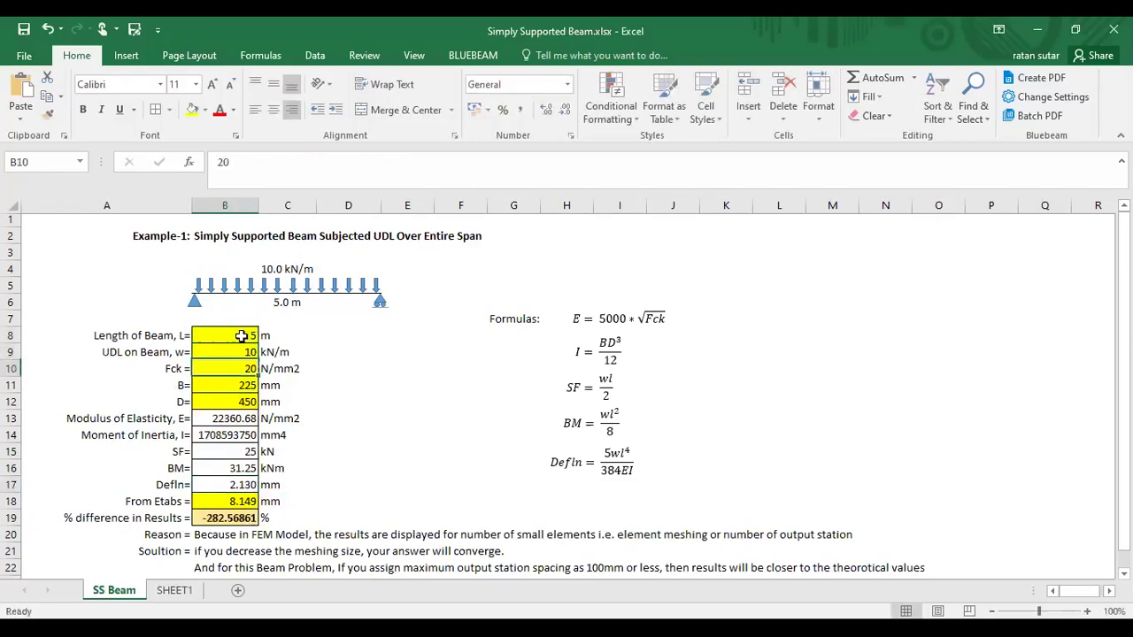
type("30")
key("Return")
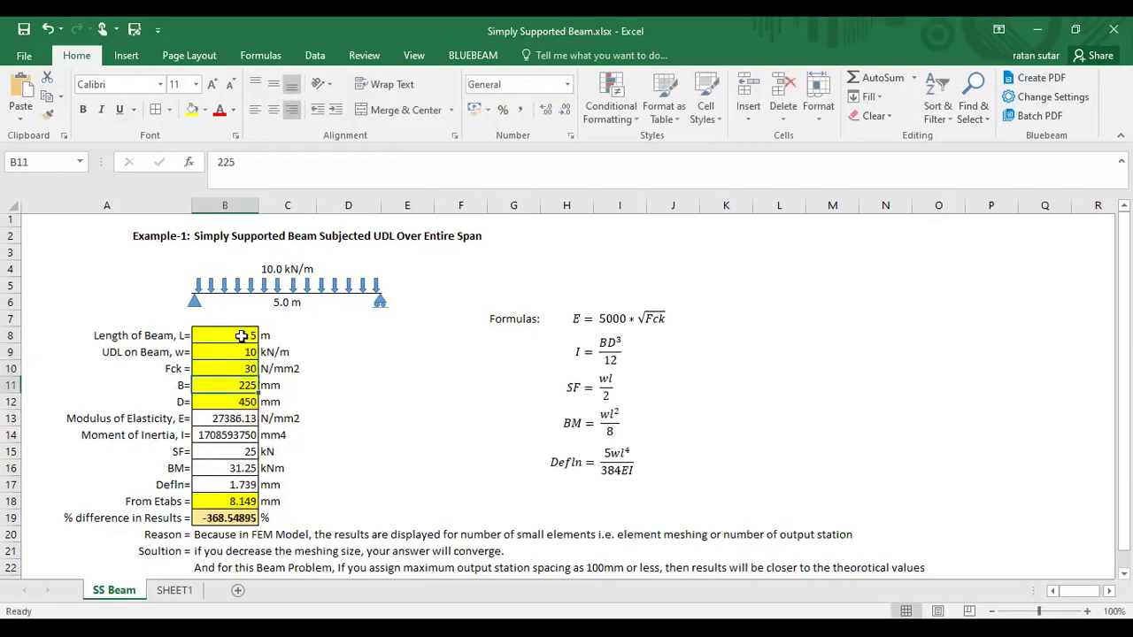
- Set the SS Beam sheet's section width B in B11 to 230 mm and depth D in B12 to 500 mm
type("230")
key("Return")
type("500")
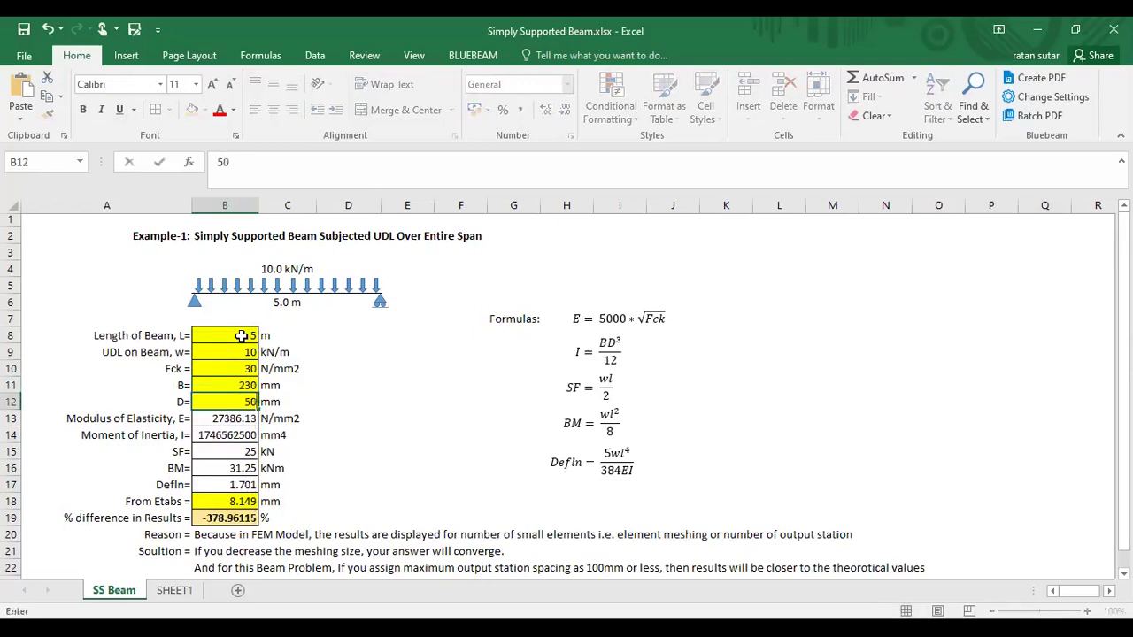
key("Return")
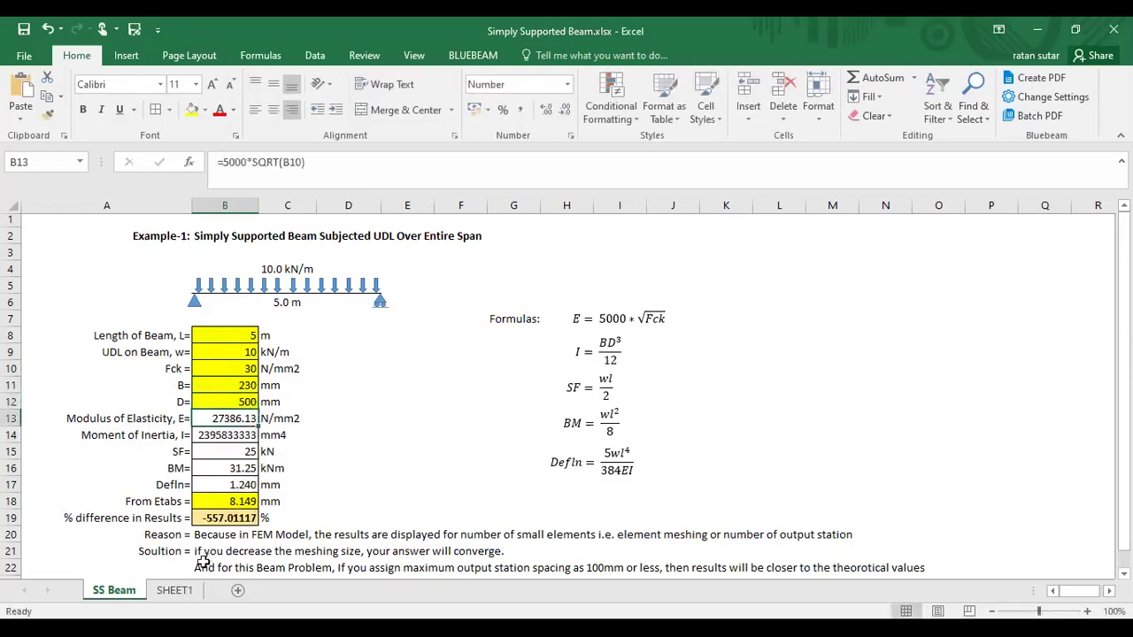
- Compare SHEET1's deflection in B19 with the SS Beam sheet's deflection and Etabs values, and review SHEET1's inputs and results again
left_click(180, 591)
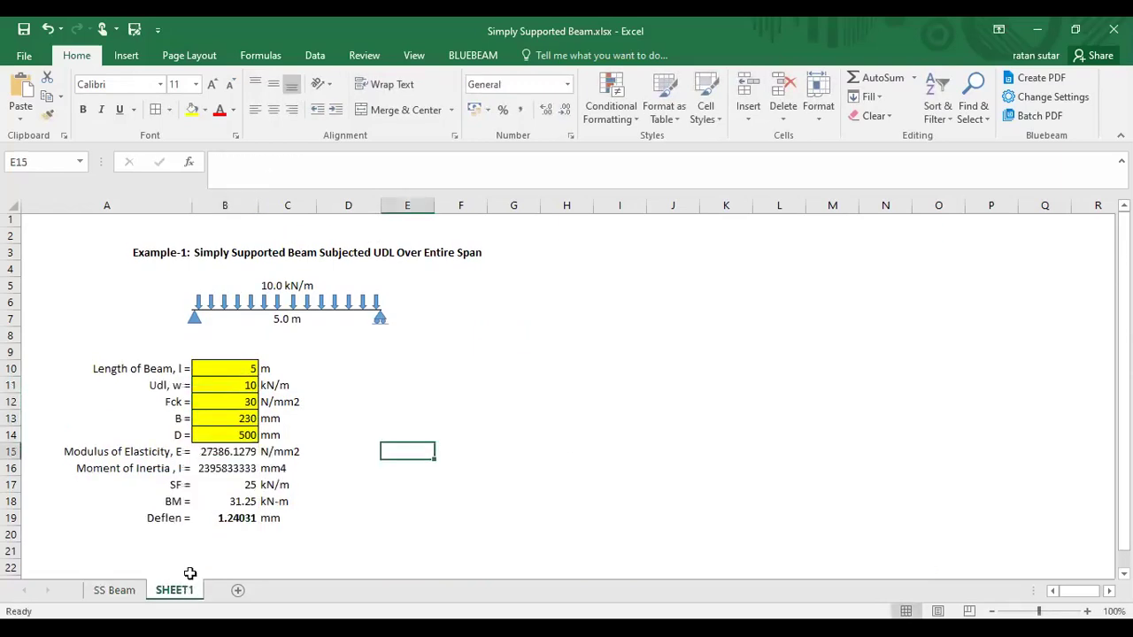
left_click(233, 517)
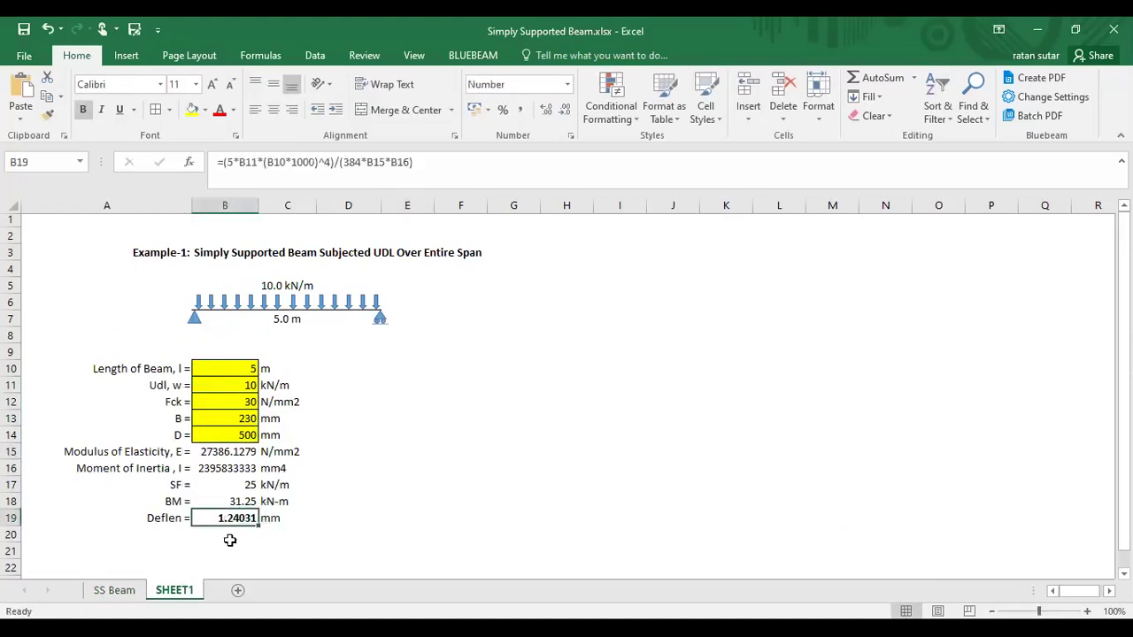
left_click(127, 594)
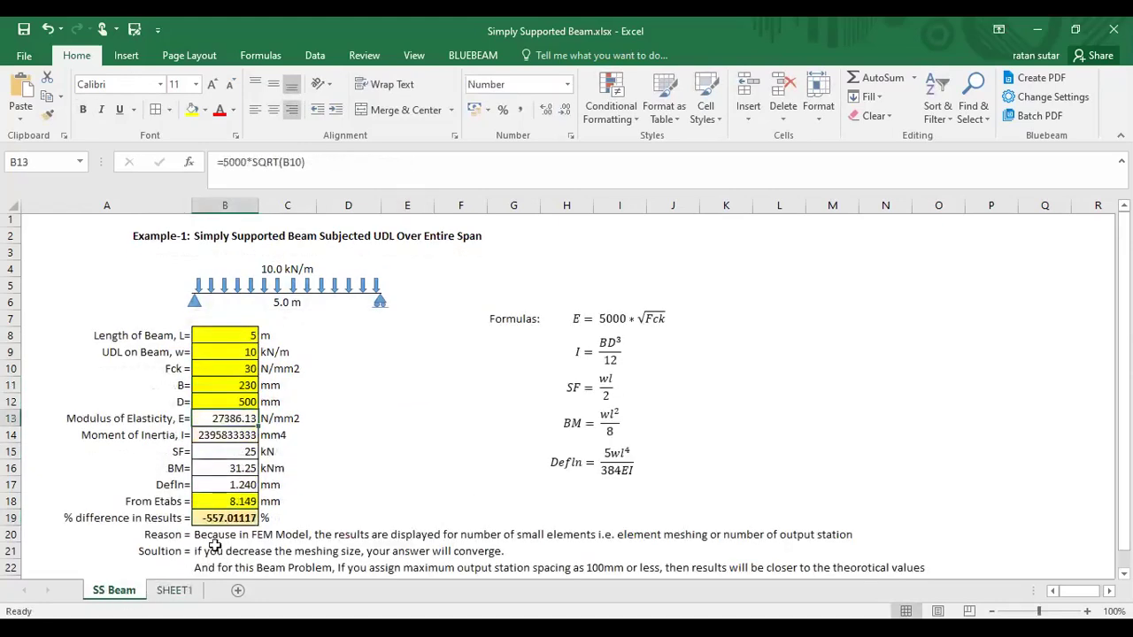
left_click(250, 500)
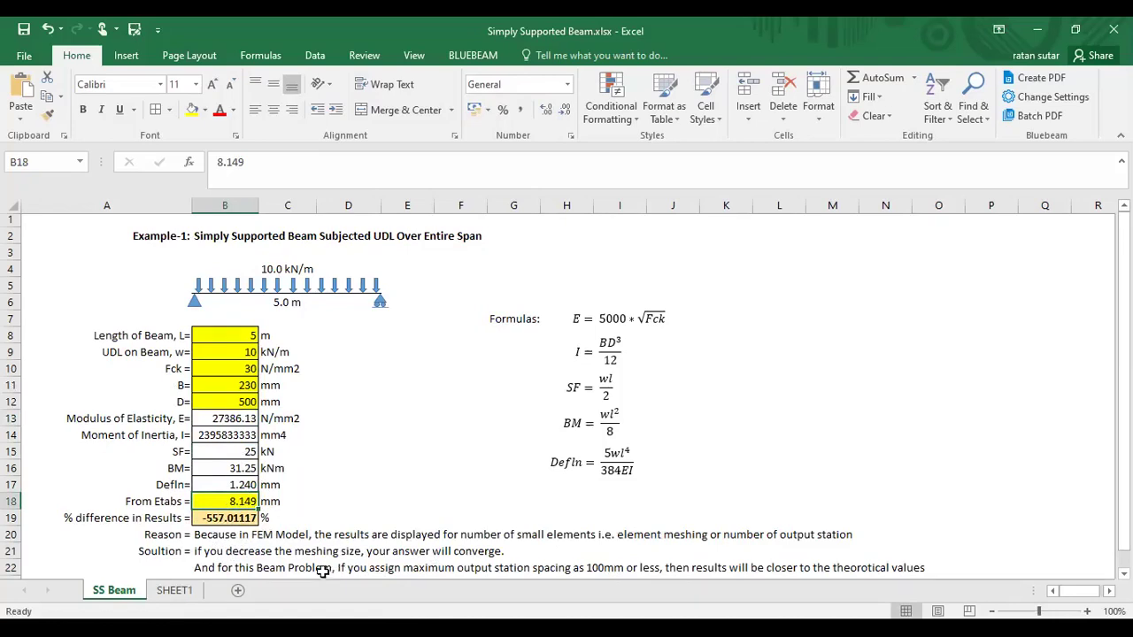
left_click(185, 590)
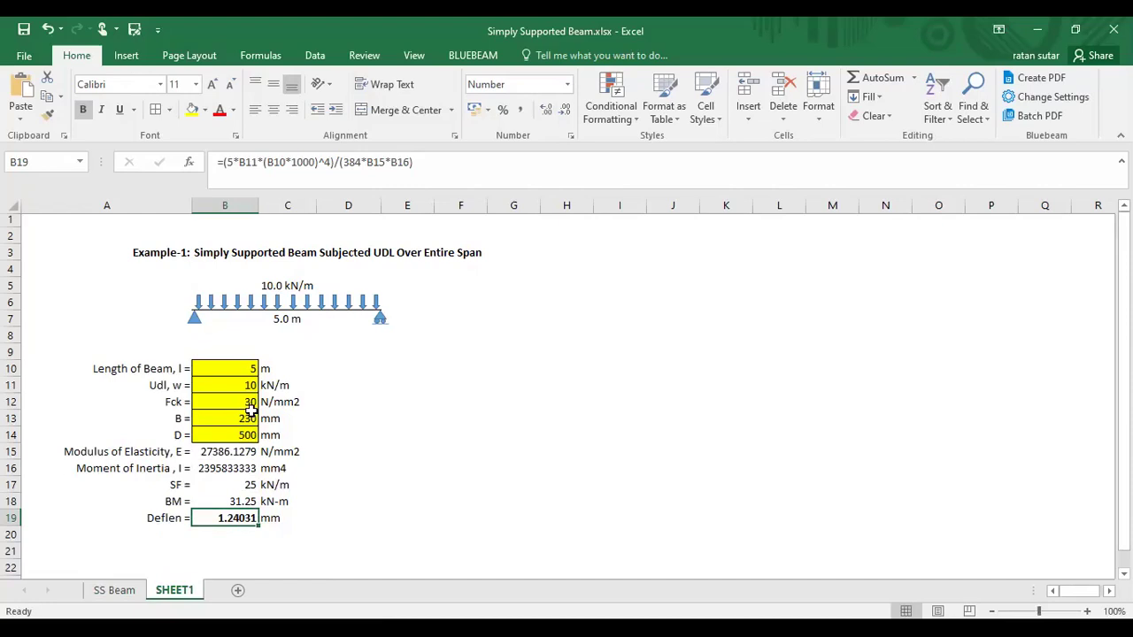
left_click_drag(239, 369, 237, 528)
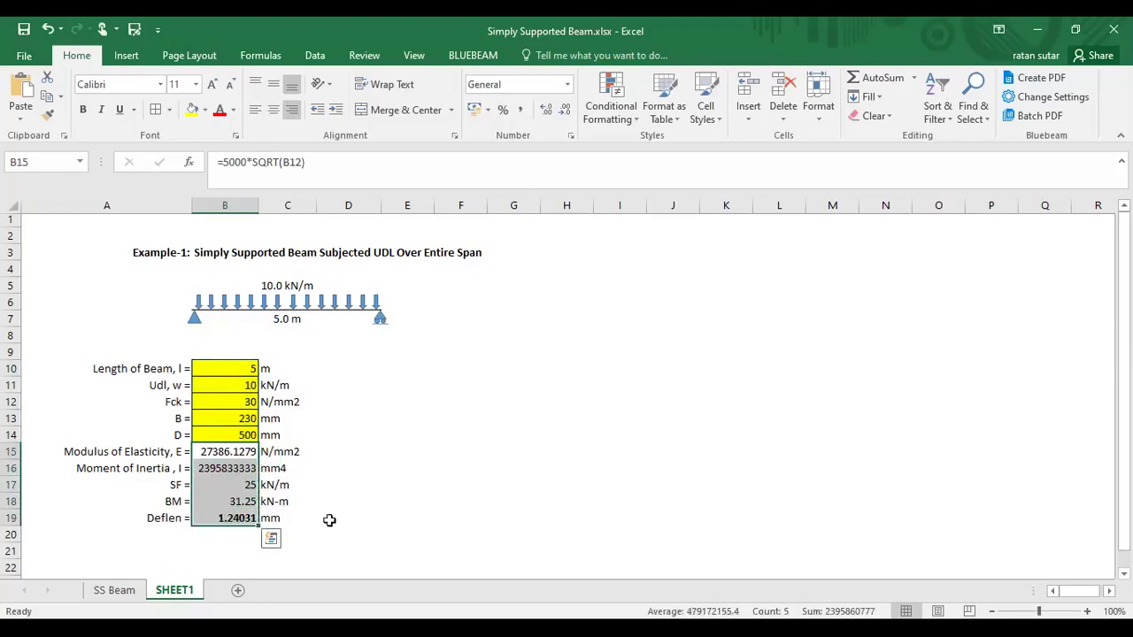
left_click(440, 486)
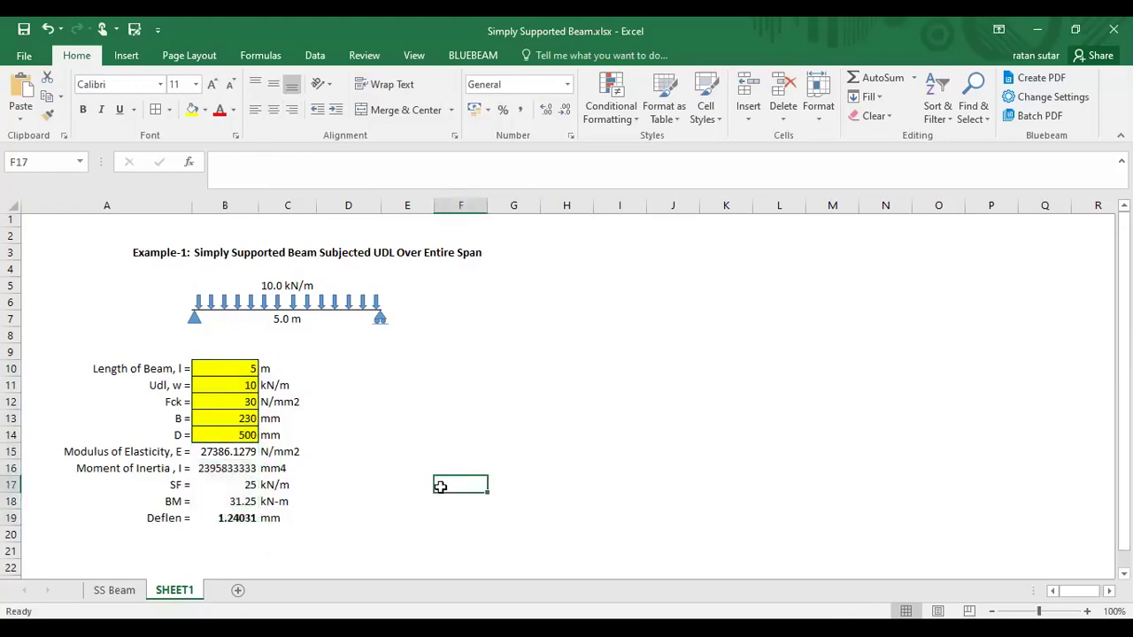